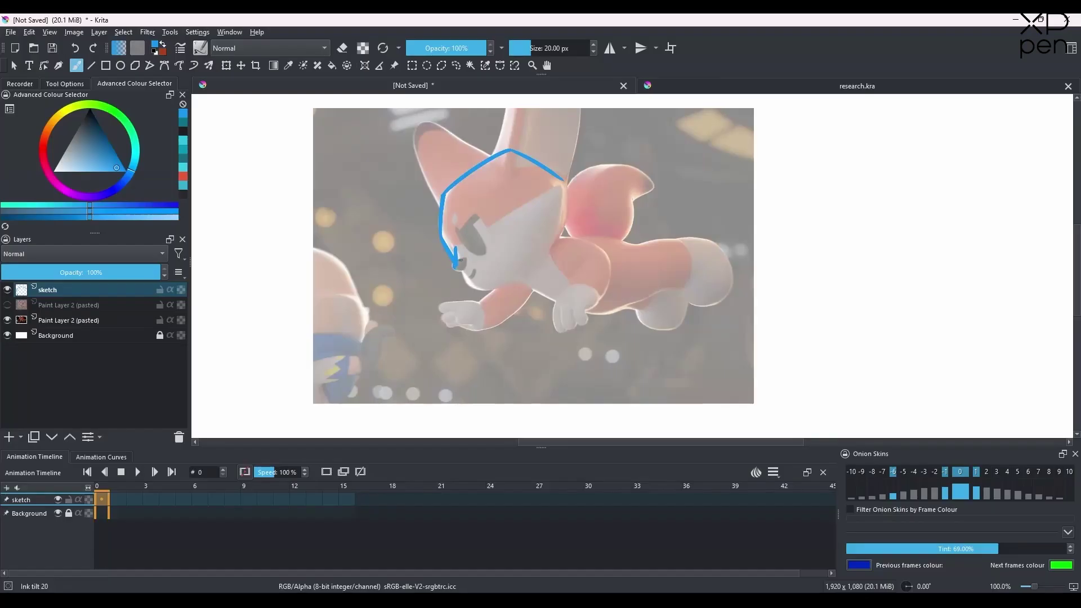
# Finish the blue head outline and trace the body and legs in red over the flying fox reference.
pyautogui.moveTo(455, 263)
pyautogui.mouseDown()
pyautogui.moveTo(506, 290)
pyautogui.moveTo(566, 184)
pyautogui.mouseUp()
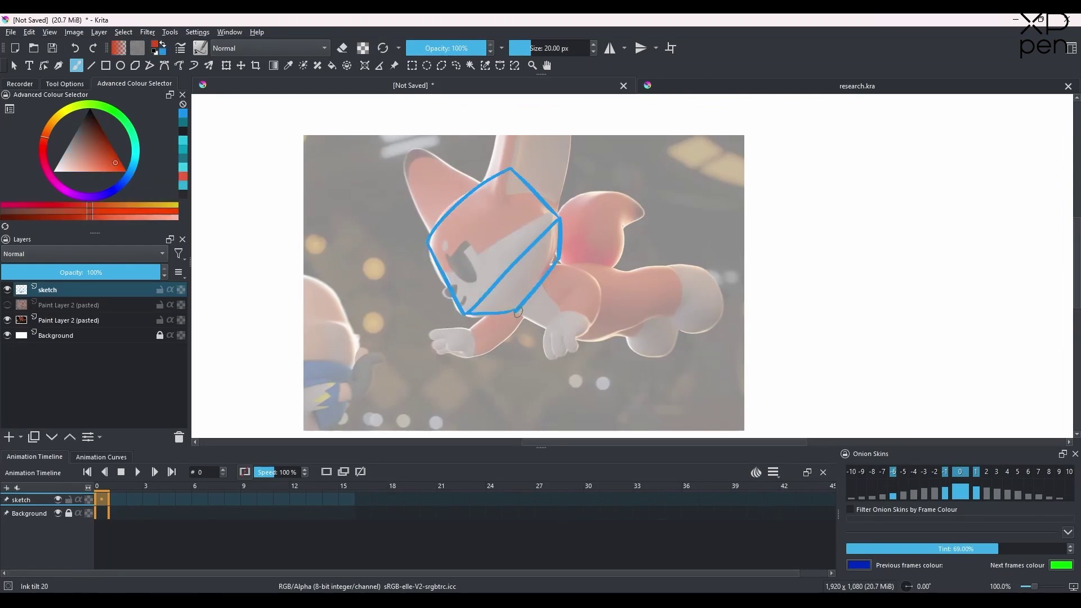
pyautogui.moveTo(517, 313); pyautogui.dragTo(600, 337)
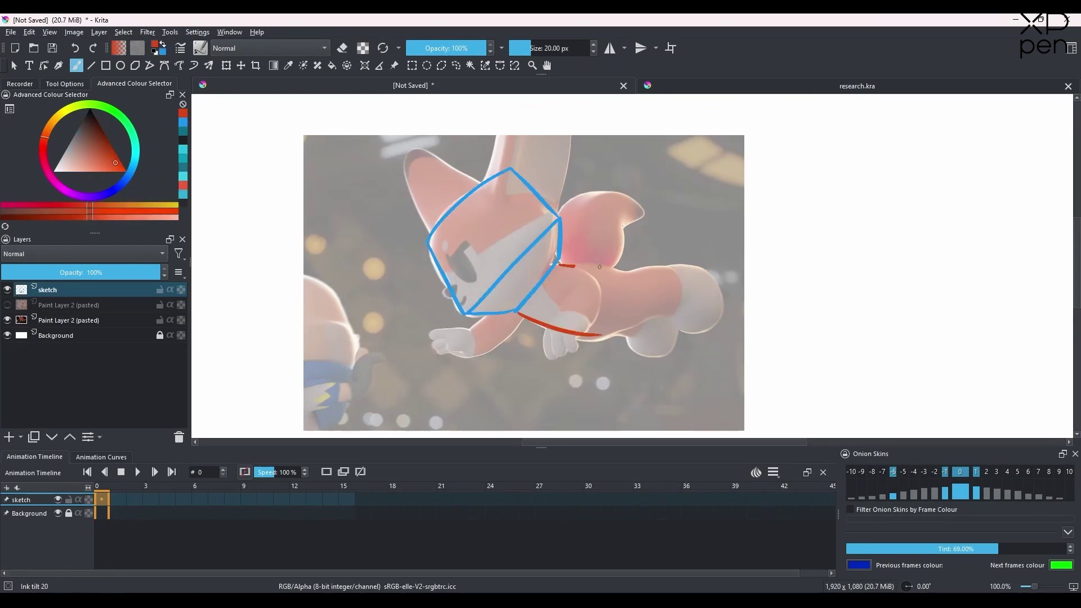
pyautogui.moveTo(561, 265); pyautogui.dragTo(599, 338)
pyautogui.moveTo(599, 337); pyautogui.dragTo(668, 310)
pyautogui.moveTo(632, 268)
pyautogui.mouseDown()
pyautogui.moveTo(668, 266)
pyautogui.moveTo(690, 334)
pyautogui.moveTo(722, 321)
pyautogui.mouseUp()
pyautogui.moveTo(670, 265)
pyautogui.mouseDown()
pyautogui.moveTo(701, 265)
pyautogui.moveTo(727, 317)
pyautogui.moveTo(666, 355)
pyautogui.mouseUp()
# Switch to near-black and trace both arms and hands of the flying fox as simple blocks.
pyautogui.click(83, 119)
pyautogui.moveTo(557, 280)
pyautogui.mouseDown()
pyautogui.moveTo(563, 306)
pyautogui.moveTo(594, 287)
pyautogui.mouseUp()
pyautogui.hotkey('ctrl', 'z')
pyautogui.moveTo(568, 266)
pyautogui.mouseDown()
pyautogui.moveTo(598, 289)
pyautogui.moveTo(557, 312)
pyautogui.moveTo(541, 357)
pyautogui.mouseUp()
pyautogui.moveTo(541, 358); pyautogui.dragTo(594, 318)
pyautogui.moveTo(522, 317); pyautogui.dragTo(504, 339)
pyautogui.moveTo(493, 312)
pyautogui.mouseDown()
pyautogui.moveTo(466, 316)
pyautogui.moveTo(505, 337)
pyautogui.moveTo(428, 334)
pyautogui.moveTo(467, 354)
pyautogui.mouseUp()
pyautogui.moveTo(460, 334); pyautogui.dragTo(462, 339)
pyautogui.moveTo(539, 326); pyautogui.dragTo(558, 315)
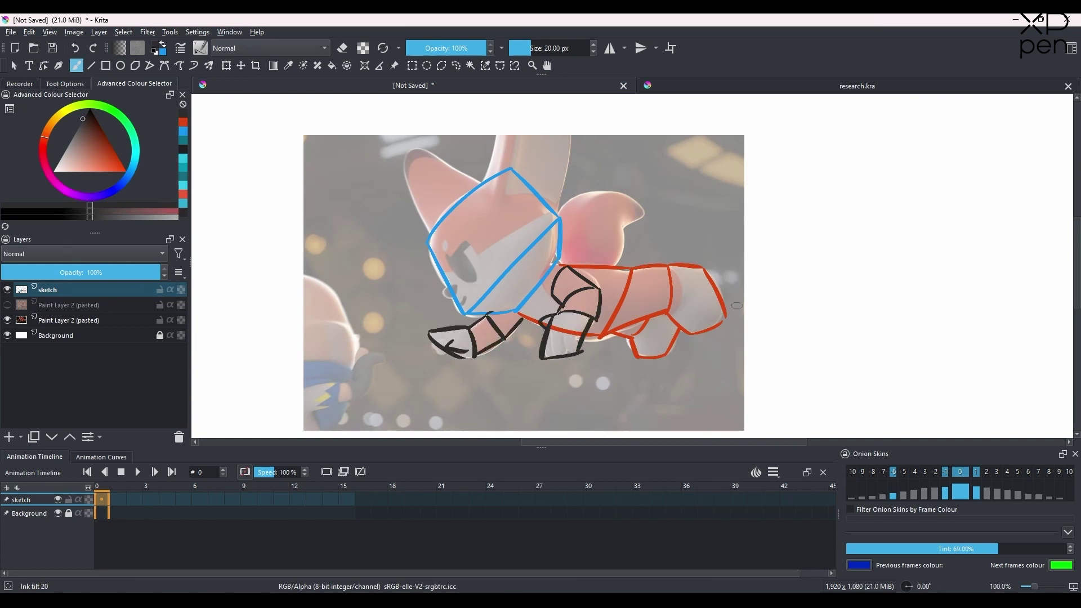
# Trace the flying fox's tail and both ears in black.
pyautogui.moveTo(631, 224)
pyautogui.mouseDown()
pyautogui.moveTo(614, 266)
pyautogui.moveTo(652, 213)
pyautogui.moveTo(624, 255)
pyautogui.moveTo(633, 374)
pyautogui.mouseUp()
pyautogui.moveTo(438, 350)
pyautogui.mouseDown()
pyautogui.moveTo(411, 277)
pyautogui.moveTo(430, 263)
pyautogui.mouseUp()
pyautogui.moveTo(429, 264)
pyautogui.mouseDown()
pyautogui.moveTo(485, 302)
pyautogui.moveTo(538, 201)
pyautogui.moveTo(580, 327)
pyautogui.mouseUp()
pyautogui.moveTo(510, 315); pyautogui.dragTo(566, 324)
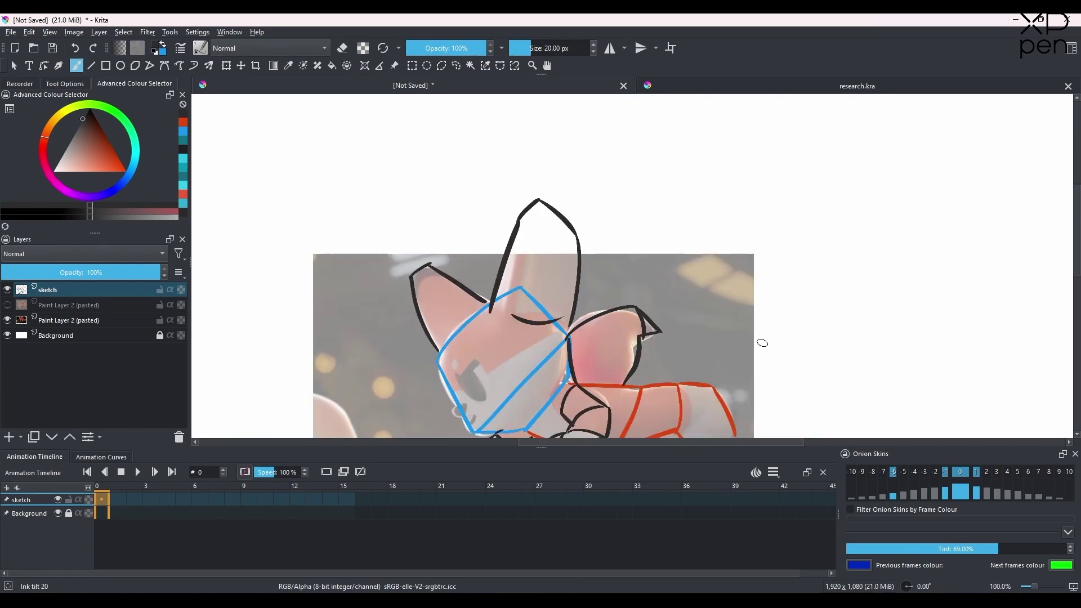
# Trace the standing fox's head, cheeks and ears in blue over the second reference image.
pyautogui.press('-')
pyautogui.press('-')
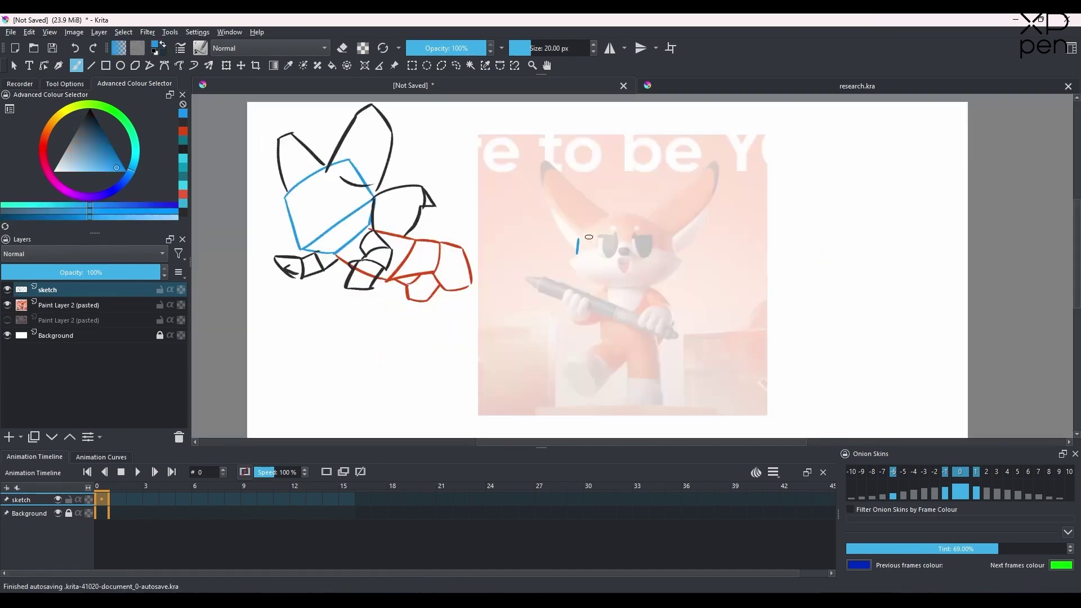
pyautogui.moveTo(577, 254)
pyautogui.mouseDown()
pyautogui.moveTo(627, 211)
pyautogui.moveTo(676, 256)
pyautogui.moveTo(607, 290)
pyautogui.mouseUp()
pyautogui.moveTo(687, 261); pyautogui.dragTo(656, 286)
pyautogui.moveTo(570, 260); pyautogui.dragTo(687, 260)
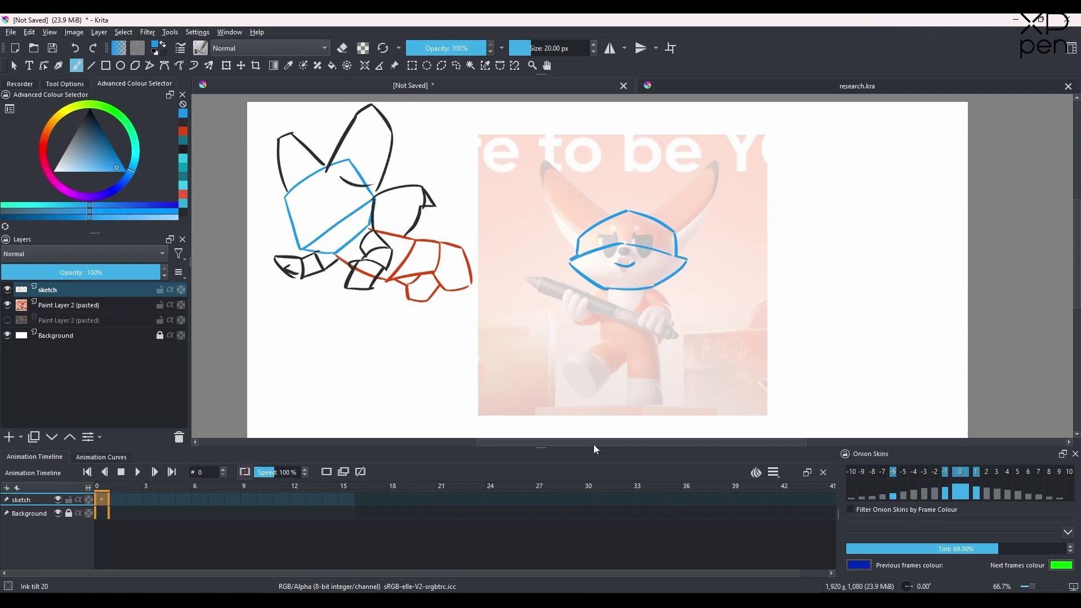
pyautogui.moveTo(618, 219)
pyautogui.mouseDown()
pyautogui.moveTo(539, 183)
pyautogui.moveTo(576, 246)
pyautogui.mouseUp()
pyautogui.moveTo(649, 212)
pyautogui.mouseDown()
pyautogui.moveTo(721, 180)
pyautogui.moveTo(677, 248)
pyautogui.mouseUp()
# Pick the red from the first figure and block in the standing fox's torso and legs.
pyautogui.keyDown('ctrl'); pyautogui.click(402, 260); pyautogui.keyUp('ctrl')
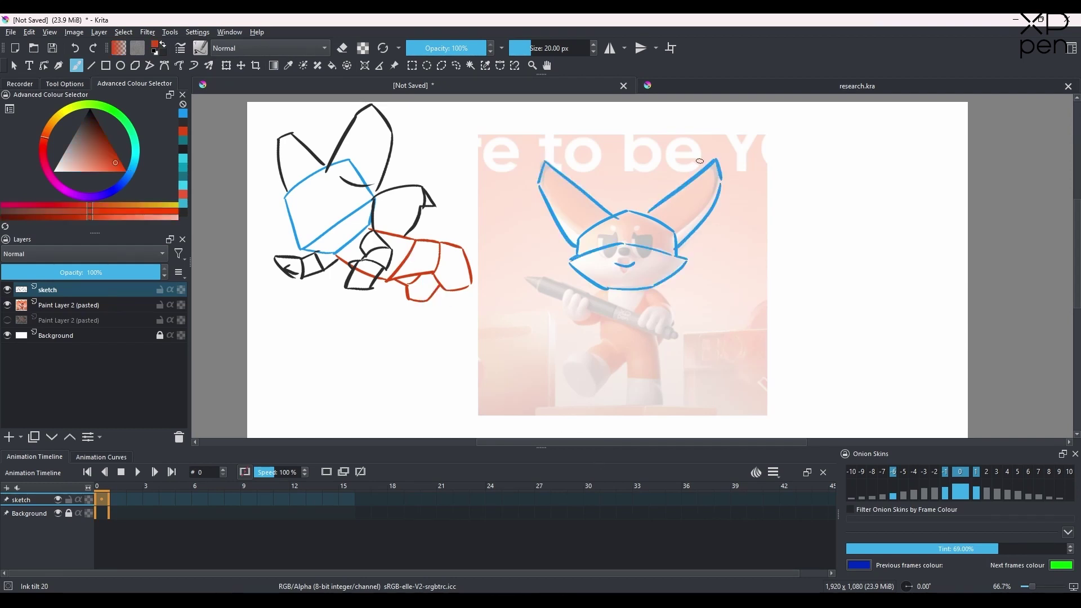
pyautogui.moveTo(604, 293); pyautogui.dragTo(603, 345)
pyautogui.moveTo(603, 345)
pyautogui.mouseDown()
pyautogui.moveTo(626, 359)
pyautogui.moveTo(627, 293)
pyautogui.mouseUp()
pyautogui.moveTo(604, 326); pyautogui.dragTo(654, 323)
pyautogui.moveTo(652, 291)
pyautogui.mouseDown()
pyautogui.moveTo(658, 352)
pyautogui.moveTo(581, 354)
pyautogui.moveTo(569, 383)
pyautogui.moveTo(597, 358)
pyautogui.moveTo(662, 371)
pyautogui.mouseUp()
pyautogui.moveTo(661, 353); pyautogui.dragTo(664, 371)
pyautogui.moveTo(632, 389)
pyautogui.mouseDown()
pyautogui.moveTo(664, 385)
pyautogui.moveTo(630, 405)
pyautogui.mouseUp()
pyautogui.moveTo(665, 371); pyautogui.dragTo(632, 405)
# Pick the black from the first figure and block in the standing fox's arms and hands.
pyautogui.keyDown('ctrl'); pyautogui.click(356, 117); pyautogui.keyUp('ctrl')
pyautogui.moveTo(652, 304); pyautogui.dragTo(665, 339)
pyautogui.moveTo(591, 307); pyautogui.dragTo(600, 324)
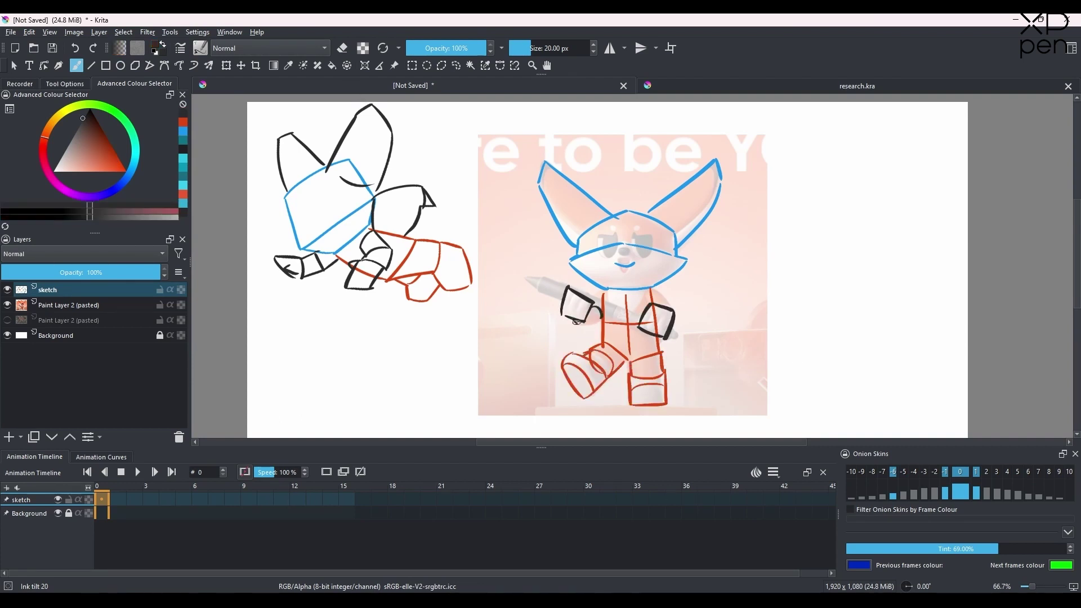
pyautogui.moveTo(594, 302)
pyautogui.mouseDown()
pyautogui.moveTo(611, 304)
pyautogui.moveTo(602, 322)
pyautogui.mouseUp()
pyautogui.moveTo(652, 290); pyautogui.dragTo(673, 310)
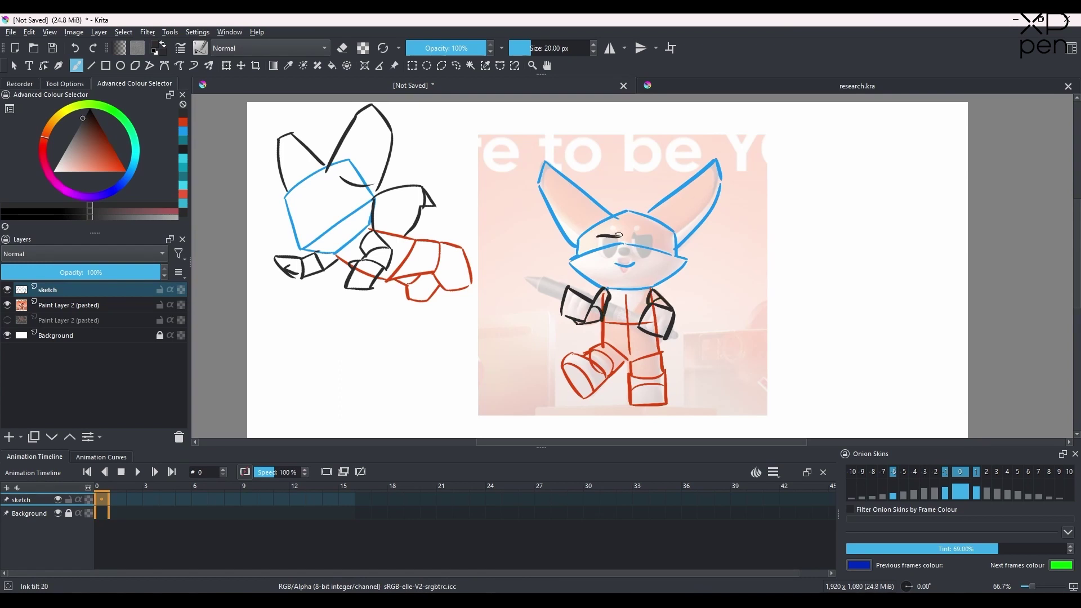
# Draw the standing fox's eyes in black on its face.
pyautogui.moveTo(618, 236); pyautogui.dragTo(596, 237)
pyautogui.moveTo(634, 235)
pyautogui.mouseDown()
pyautogui.moveTo(652, 258)
pyautogui.moveTo(656, 238)
pyautogui.mouseUp()
pyautogui.moveTo(600, 237); pyautogui.dragTo(619, 258)
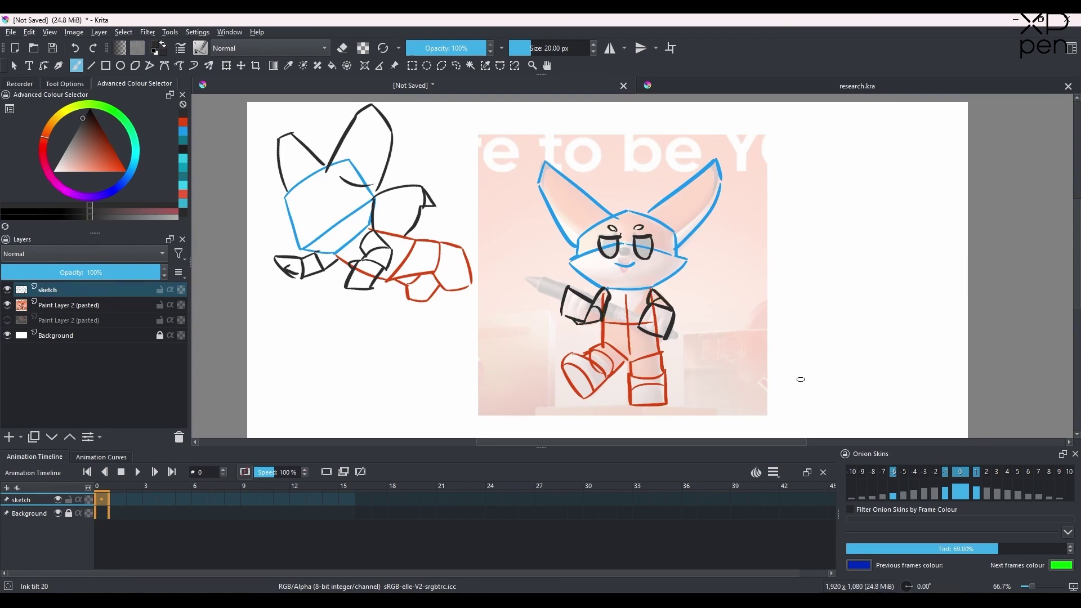
# Hide the standing fox reference layer and select the standing figure with a freehand outline.
pyautogui.click(7, 305)
pyautogui.scroll(-1, 754, 267)
pyautogui.moveTo(777, 285); pyautogui.dragTo(755, 283)
pyautogui.click(455, 66)
pyautogui.moveTo(562, 185); pyautogui.dragTo(565, 291)
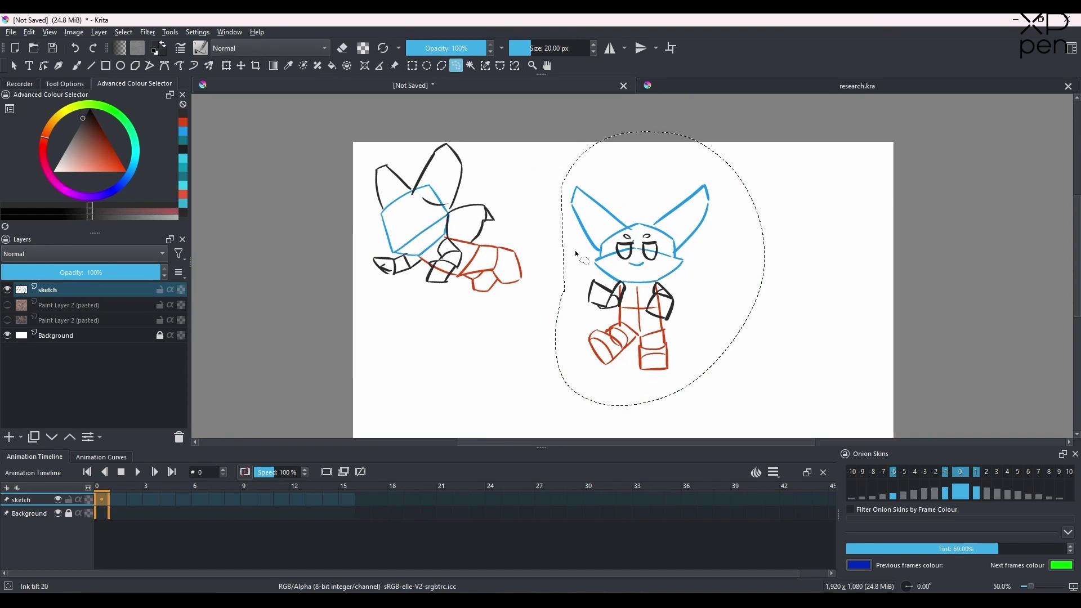
pyautogui.hotkey('ctrl', 't')
pyautogui.moveTo(675, 240); pyautogui.dragTo(493, 333)
pyautogui.moveTo(691, 343); pyautogui.dragTo(731, 282)
pyautogui.moveTo(623, 163); pyautogui.dragTo(599, 187)
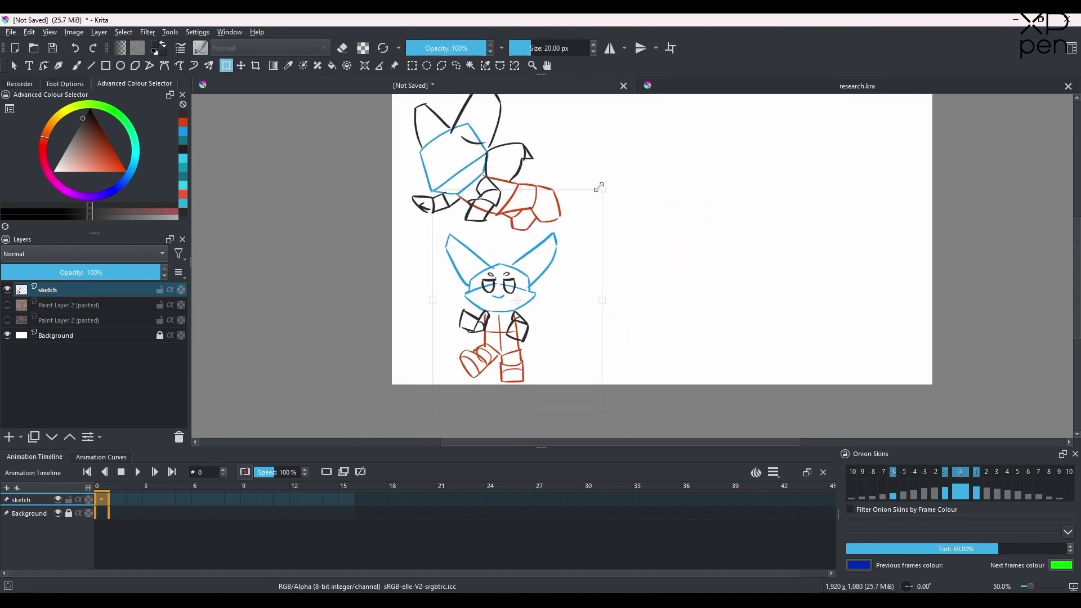
pyautogui.moveTo(598, 235); pyautogui.dragTo(587, 225)
pyautogui.press('Return')
pyautogui.hotkey('ctrl', 'z')
# Scale the selected standing figure down, move it below the flying fox, and deselect it.
pyautogui.click(738, 219)
pyautogui.moveTo(804, 342); pyautogui.dragTo(780, 313)
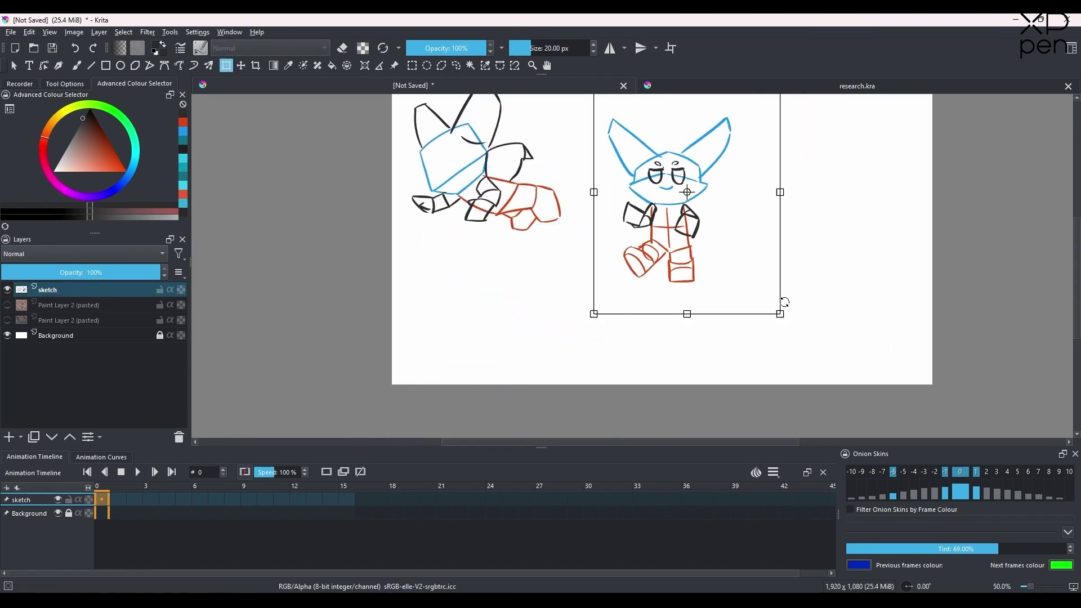
pyautogui.moveTo(728, 178); pyautogui.dragTo(567, 280)
pyautogui.press('Return')
pyautogui.hotkey('ctrl', 'shift', 'a')
# Show the flying fox reference layer again and start a transform on it.
pyautogui.scroll(-1, 625, 270)
pyautogui.moveTo(632, 244); pyautogui.dragTo(666, 278)
pyautogui.scroll(1, 675, 264)
pyautogui.moveTo(726, 243); pyautogui.dragTo(688, 232)
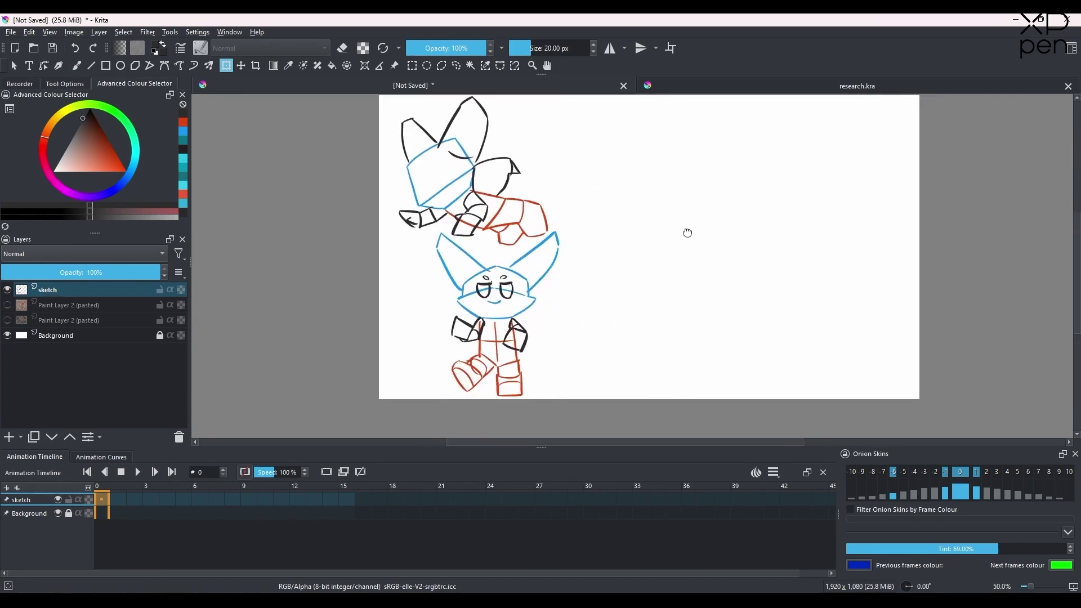
pyautogui.click(7, 320)
pyautogui.click(67, 320)
pyautogui.hotkey('ctrl', 't')
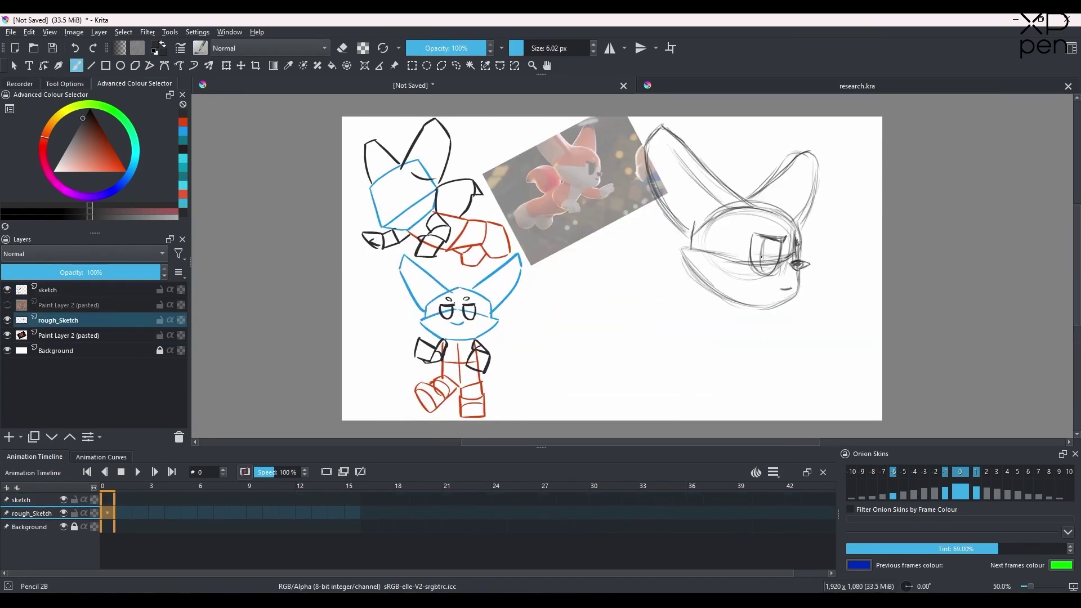
# Shade the walking fox's eye and sketch its torso in pencil on the rough_Sketch layer.
pyautogui.moveTo(769, 239); pyautogui.dragTo(766, 274)
pyautogui.moveTo(702, 293); pyautogui.dragTo(702, 300)
pyautogui.moveTo(718, 297); pyautogui.dragTo(759, 315)
pyautogui.moveTo(700, 379); pyautogui.dragTo(747, 391)
pyautogui.moveTo(708, 307); pyautogui.dragTo(701, 386)
pyautogui.moveTo(754, 314); pyautogui.dragTo(746, 389)
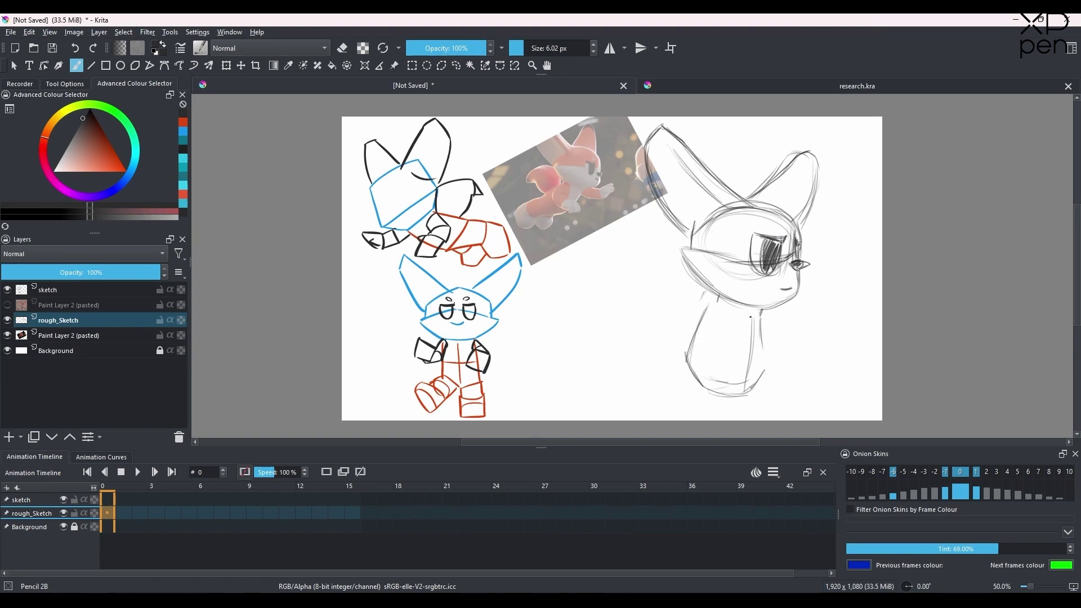
# Sketch the walking fox's raised hand and arm in pencil behind its cheek.
pyautogui.moveTo(682, 277); pyautogui.dragTo(713, 259)
pyautogui.moveTo(682, 281); pyautogui.dragTo(686, 302)
pyautogui.moveTo(718, 267); pyautogui.dragTo(734, 298)
pyautogui.moveTo(706, 320); pyautogui.dragTo(730, 305)
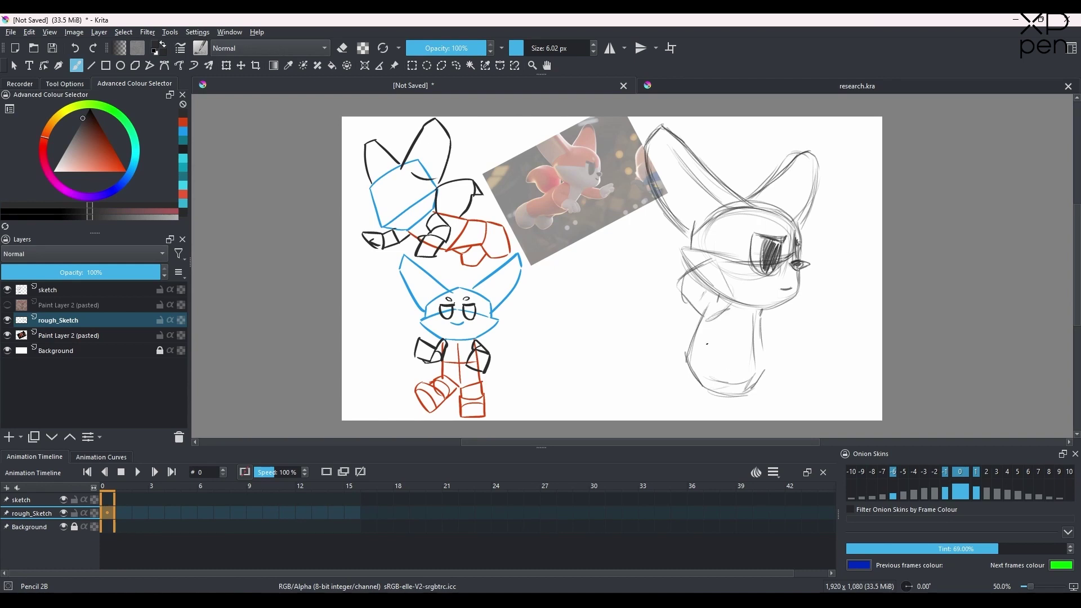
# Scale down the rough fox sketch and reposition it to leave room for the legs, then return to the brush.
pyautogui.hotkey('ctrl', 't')
pyautogui.moveTo(821, 397); pyautogui.dragTo(788, 348)
pyautogui.moveTo(754, 242); pyautogui.dragTo(790, 260)
pyautogui.press('Return')
pyautogui.press('b')
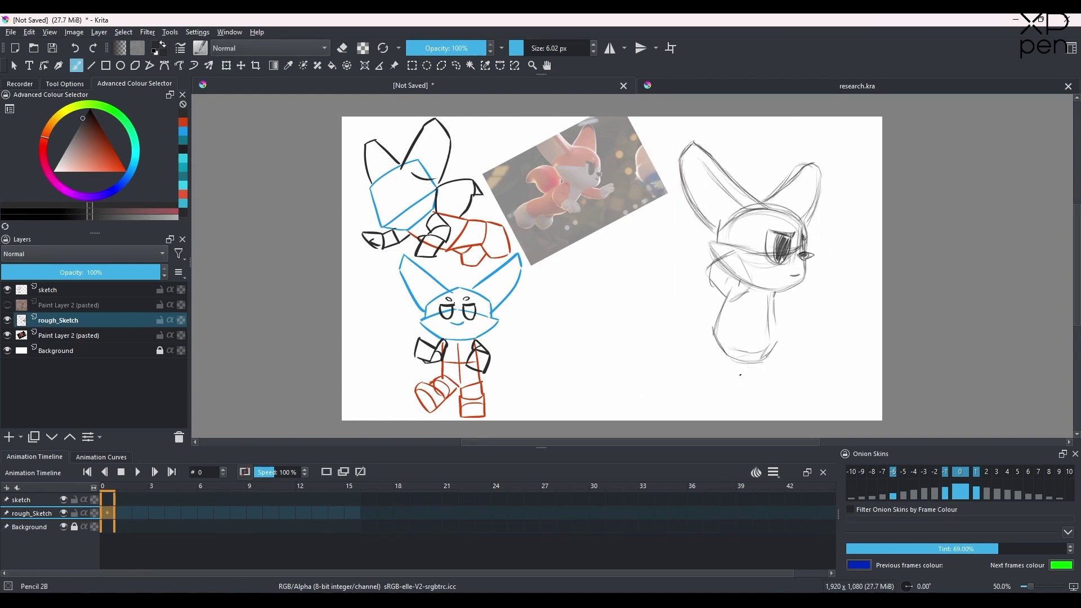
# Sketch the walking fox's two legs and its front arm in pencil.
pyautogui.moveTo(719, 342); pyautogui.dragTo(744, 382)
pyautogui.moveTo(729, 358); pyautogui.dragTo(755, 398)
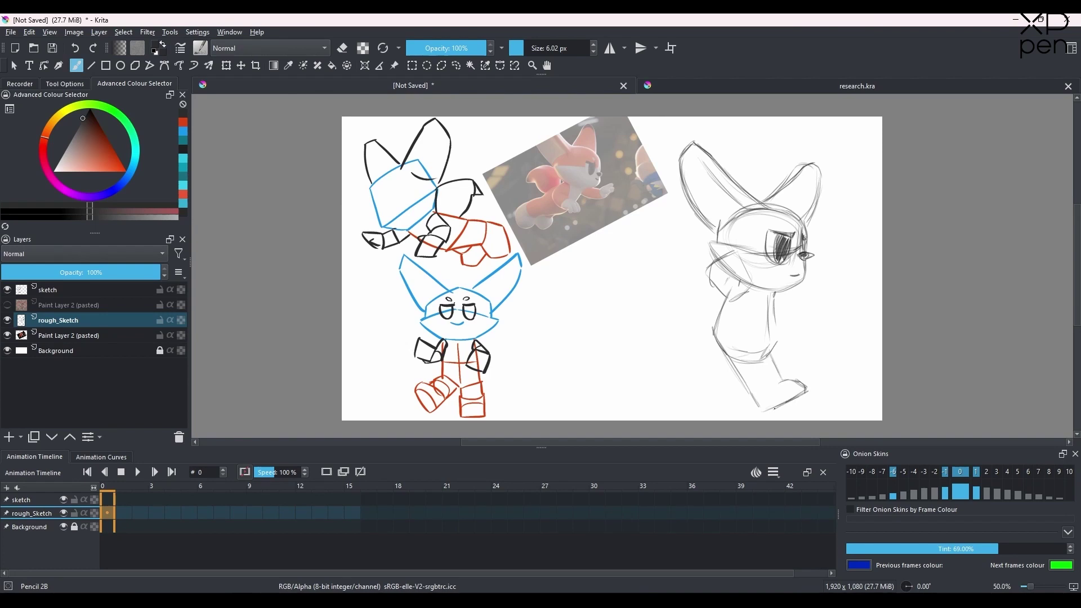
pyautogui.moveTo(765, 300)
pyautogui.mouseDown()
pyautogui.moveTo(776, 337)
pyautogui.moveTo(809, 331)
pyautogui.mouseUp()
pyautogui.moveTo(772, 336); pyautogui.dragTo(806, 341)
pyautogui.moveTo(712, 332); pyautogui.dragTo(690, 364)
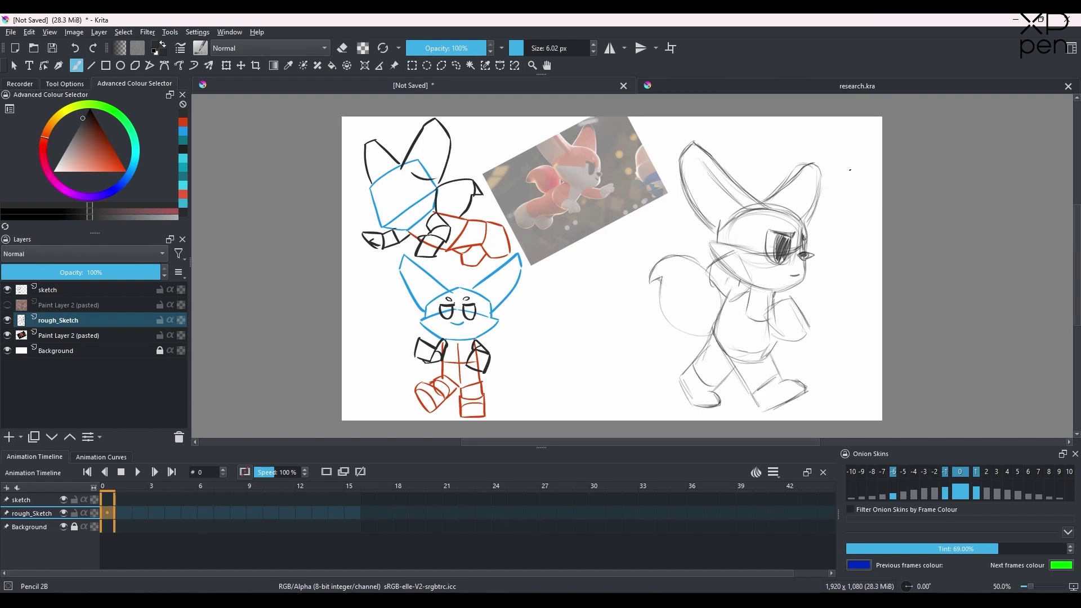
# Squash the rough fox sketch slightly in height and nudge it sideways.
pyautogui.hotkey('ctrl', 't')
pyautogui.moveTo(735, 412); pyautogui.dragTo(735, 402)
pyautogui.moveTo(748, 293); pyautogui.dragTo(754, 292)
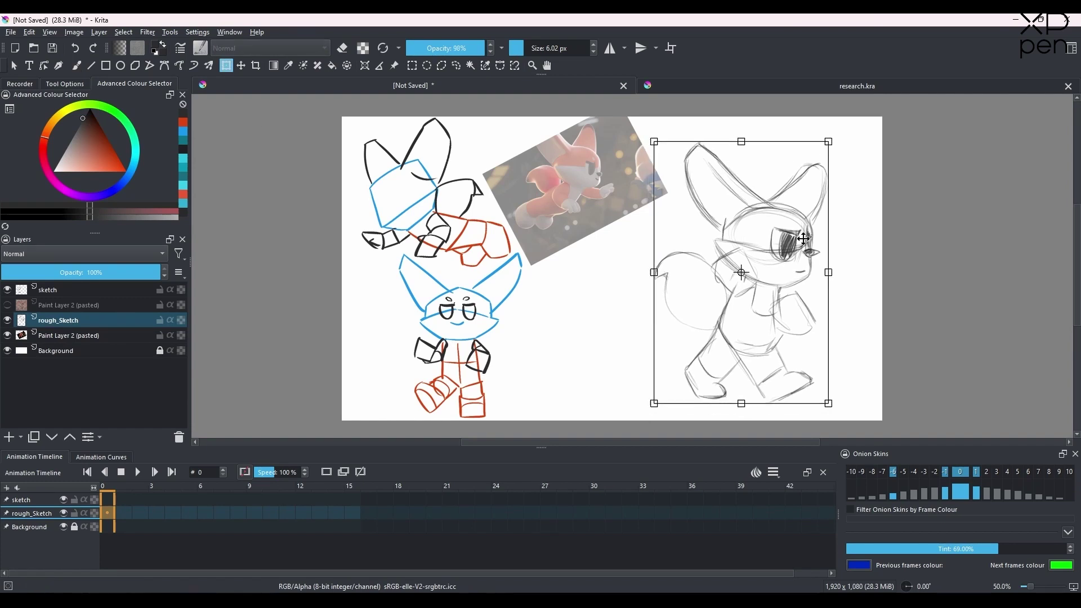
pyautogui.press('Return')
# Switch to the Ink tilt 20 brush and start inking the walking fox's back ear in black.
pyautogui.click(76, 65)
pyautogui.click(200, 48)
pyautogui.moveTo(433, 217); pyautogui.dragTo(434, 192)
pyautogui.click(338, 169)
pyautogui.moveTo(722, 181)
pyautogui.mouseDown()
pyautogui.moveTo(720, 211)
pyautogui.moveTo(706, 148)
pyautogui.mouseUp()
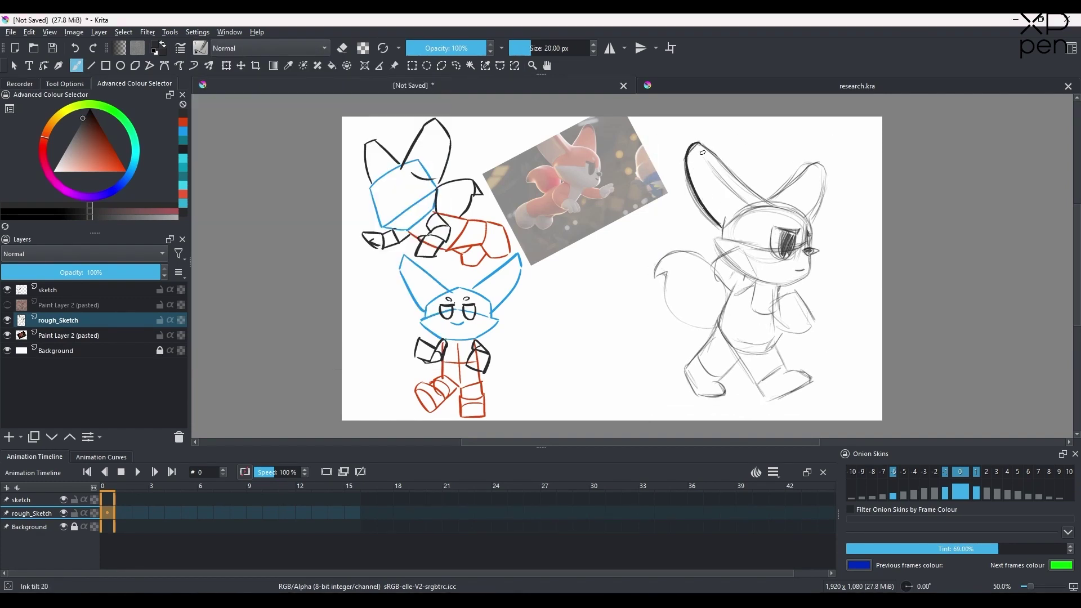
pyautogui.press('e')
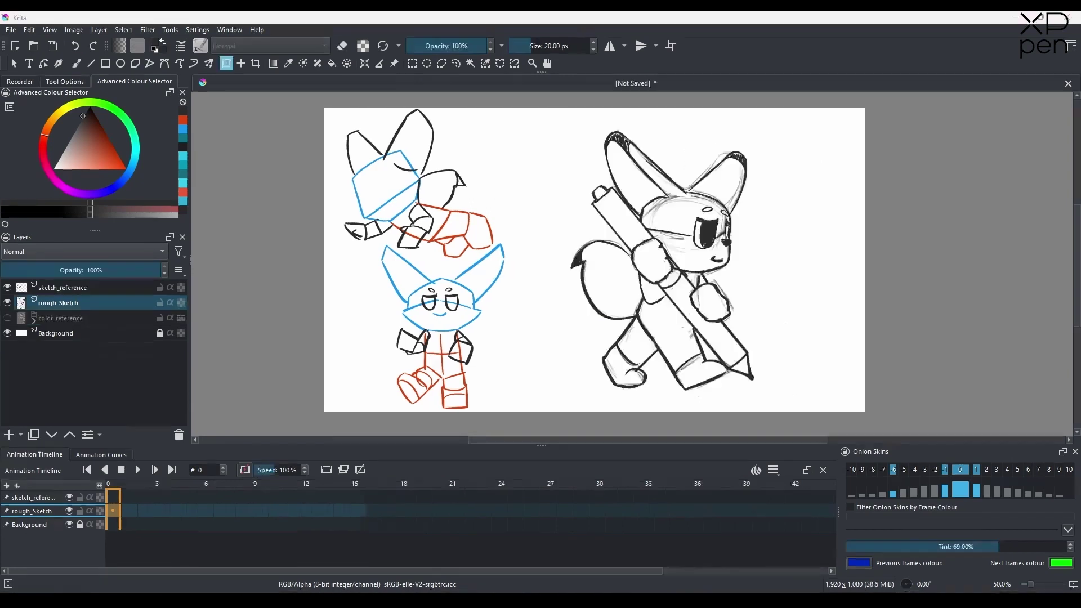
# Pick the blue from the standing figure's ear and lower the rough_Sketch layer's opacity.
pyautogui.click(76, 63)
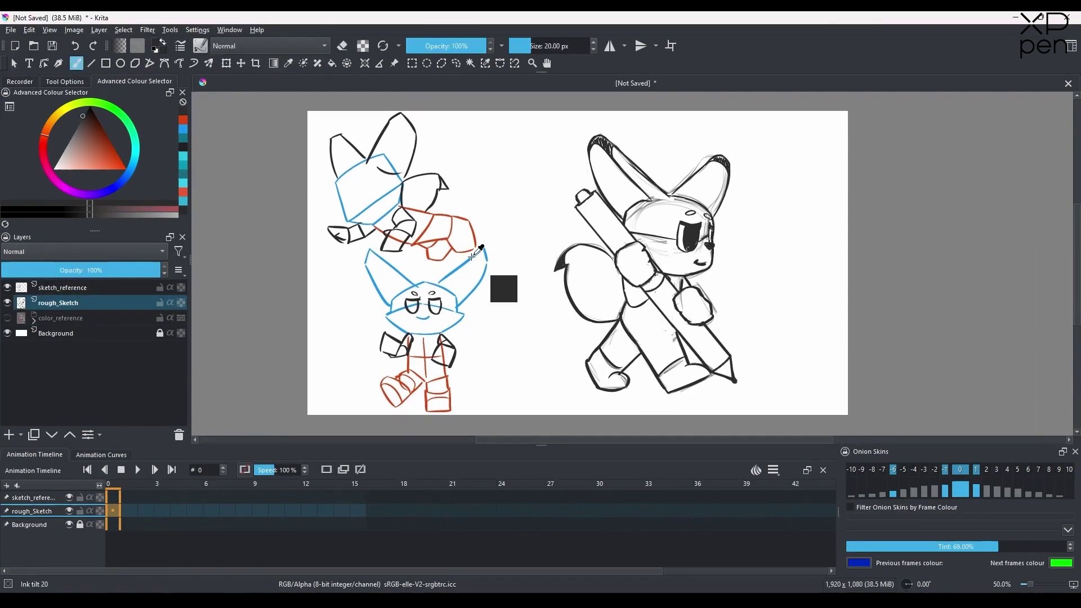
pyautogui.keyDown('ctrl'); pyautogui.click(482, 248); pyautogui.keyUp('ctrl')
pyautogui.moveTo(119, 271); pyautogui.dragTo(43, 271)
# On the sketch_reference layer, trace the walking fox's head and jaw in blue, rotating the canvas and redoing uneven strokes.
pyautogui.click(62, 287)
pyautogui.moveTo(714, 224); pyautogui.dragTo(714, 267)
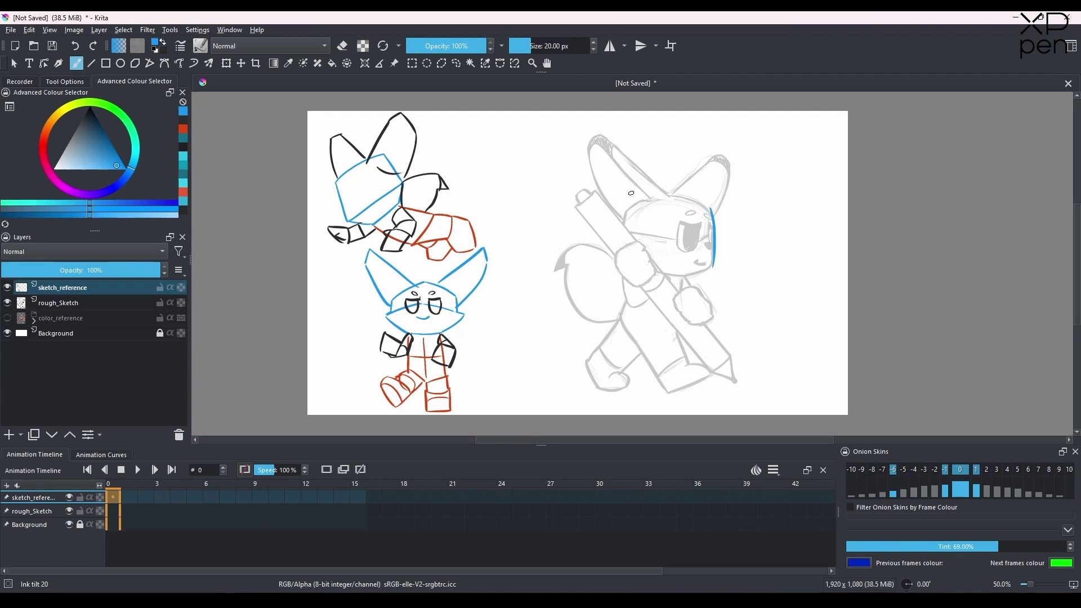
pyautogui.moveTo(645, 199); pyautogui.dragTo(711, 208)
pyautogui.moveTo(624, 237); pyautogui.dragTo(709, 265)
pyautogui.hotkey('ctrl', 'z')
pyautogui.hotkey('ctrl', 'z')
pyautogui.press('4')
pyautogui.press('4')
pyautogui.press('4')
pyautogui.moveTo(608, 253); pyautogui.dragTo(688, 213)
pyautogui.moveTo(688, 213); pyautogui.dragTo(664, 251)
pyautogui.hotkey('ctrl', 'z')
pyautogui.hotkey('ctrl', 'z')
pyautogui.moveTo(604, 259); pyautogui.dragTo(664, 252)
pyautogui.hotkey('ctrl', 'z')
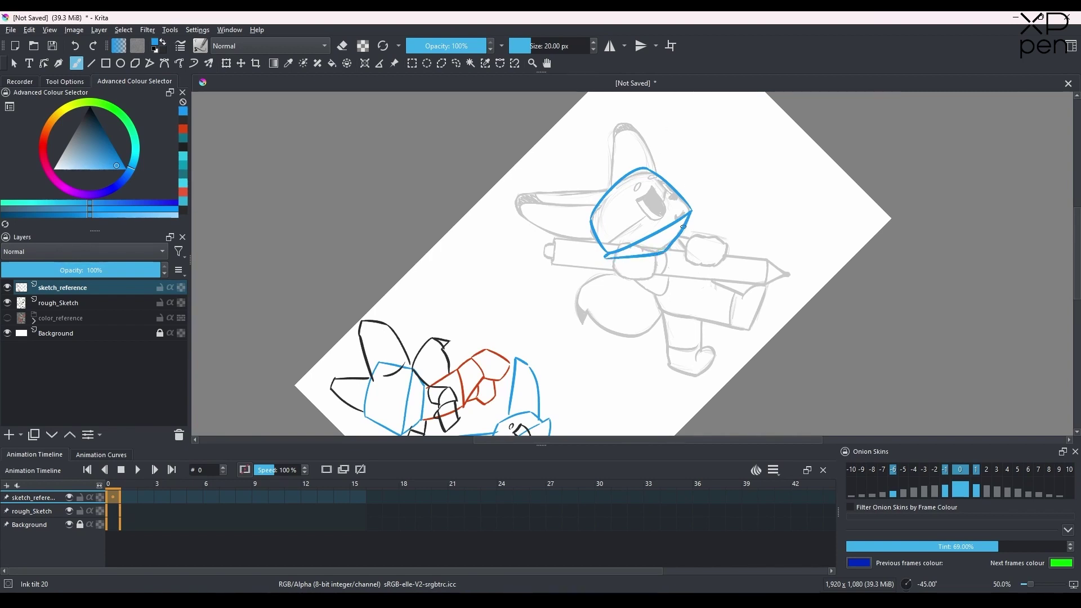
# Return the canvas to its upright angle and trace the walking fox's two ears in blue.
pyautogui.press('5')
pyautogui.moveTo(622, 221)
pyautogui.mouseDown()
pyautogui.moveTo(657, 191)
pyautogui.moveTo(629, 215)
pyautogui.mouseUp()
pyautogui.moveTo(677, 193)
pyautogui.mouseDown()
pyautogui.moveTo(722, 157)
pyautogui.moveTo(731, 162)
pyautogui.moveTo(708, 224)
pyautogui.mouseUp()
pyautogui.hotkey('ctrl', 'z')
pyautogui.press('e')
pyautogui.press('e')
# Pick the reddish colour from the reference figures and block in the walking fox's torso.
pyautogui.keyDown('ctrl'); pyautogui.click(444, 354); pyautogui.keyUp('ctrl')
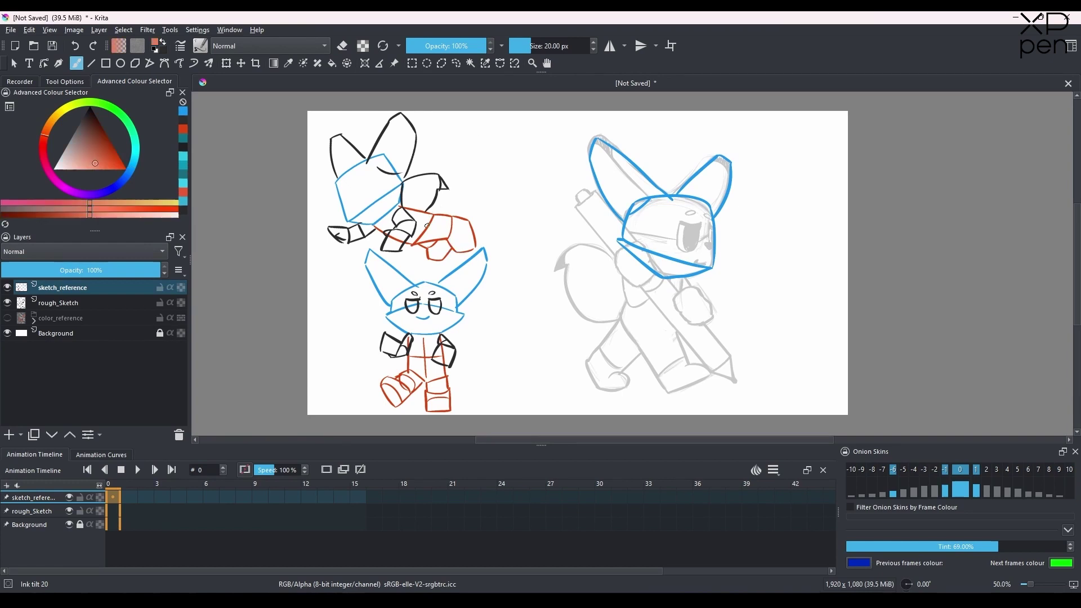
pyautogui.moveTo(636, 273)
pyautogui.mouseDown()
pyautogui.moveTo(623, 319)
pyautogui.moveTo(680, 335)
pyautogui.mouseUp()
pyautogui.moveTo(683, 282); pyautogui.dragTo(679, 328)
pyautogui.moveTo(637, 273)
pyautogui.mouseDown()
pyautogui.moveTo(646, 268)
pyautogui.moveTo(665, 326)
pyautogui.mouseUp()
pyautogui.moveTo(636, 295); pyautogui.dragTo(685, 302)
# Block in the walking fox's two legs and feet in the same reddish colour.
pyautogui.moveTo(646, 351); pyautogui.dragTo(664, 377)
pyautogui.moveTo(680, 338)
pyautogui.mouseDown()
pyautogui.moveTo(686, 363)
pyautogui.moveTo(669, 392)
pyautogui.mouseUp()
pyautogui.moveTo(685, 362); pyautogui.dragTo(713, 373)
pyautogui.moveTo(675, 391); pyautogui.dragTo(713, 374)
pyautogui.moveTo(622, 322); pyautogui.dragTo(596, 366)
pyautogui.moveTo(587, 348); pyautogui.dragTo(609, 389)
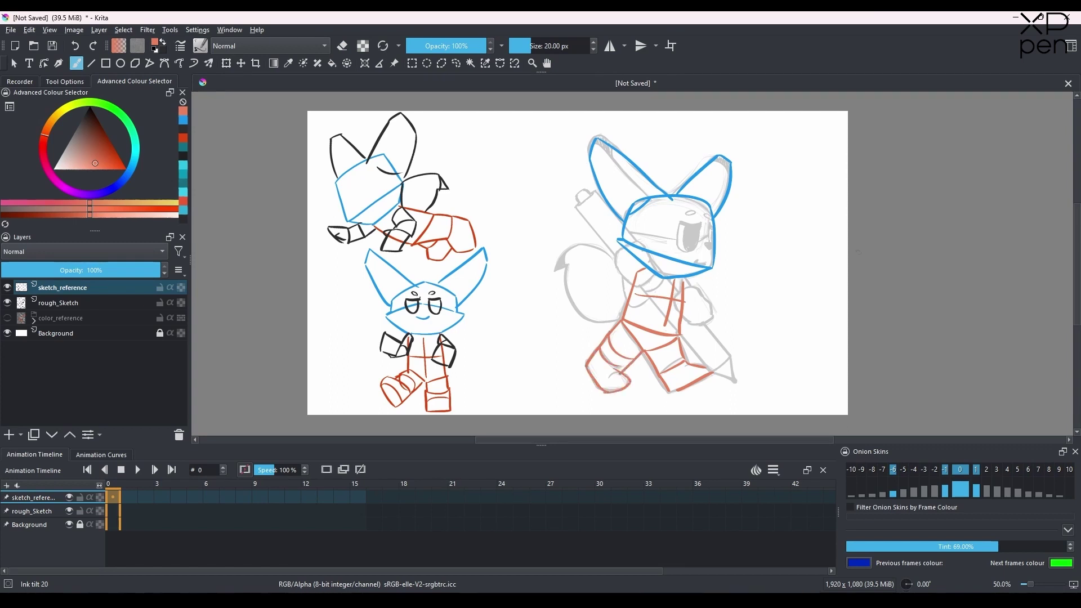
# Pick the black from the flying figure and draw the walking fox's two hands as angular blocks.
pyautogui.keyDown('ctrl'); pyautogui.click(386, 131); pyautogui.keyUp('ctrl')
pyautogui.moveTo(639, 242); pyautogui.dragTo(613, 262)
pyautogui.moveTo(612, 262); pyautogui.dragTo(639, 288)
pyautogui.moveTo(639, 242); pyautogui.dragTo(658, 270)
pyautogui.moveTo(657, 270)
pyautogui.mouseDown()
pyautogui.moveTo(638, 287)
pyautogui.moveTo(672, 298)
pyautogui.mouseUp()
pyautogui.moveTo(672, 298); pyautogui.dragTo(690, 323)
pyautogui.moveTo(697, 285); pyautogui.dragTo(713, 318)
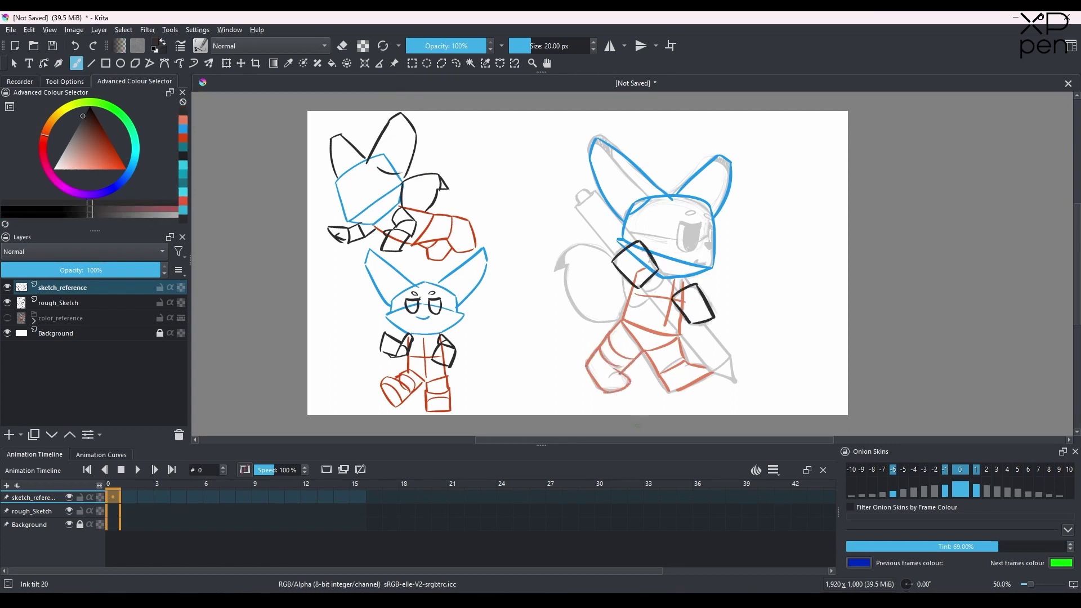
# Trace the walking fox's tail and eye in black.
pyautogui.moveTo(565, 268)
pyautogui.mouseDown()
pyautogui.moveTo(586, 318)
pyautogui.moveTo(619, 316)
pyautogui.mouseUp()
pyautogui.moveTo(579, 247); pyautogui.dragTo(565, 271)
pyautogui.moveTo(584, 247); pyautogui.dragTo(614, 261)
pyautogui.moveTo(679, 224); pyautogui.dragTo(684, 250)
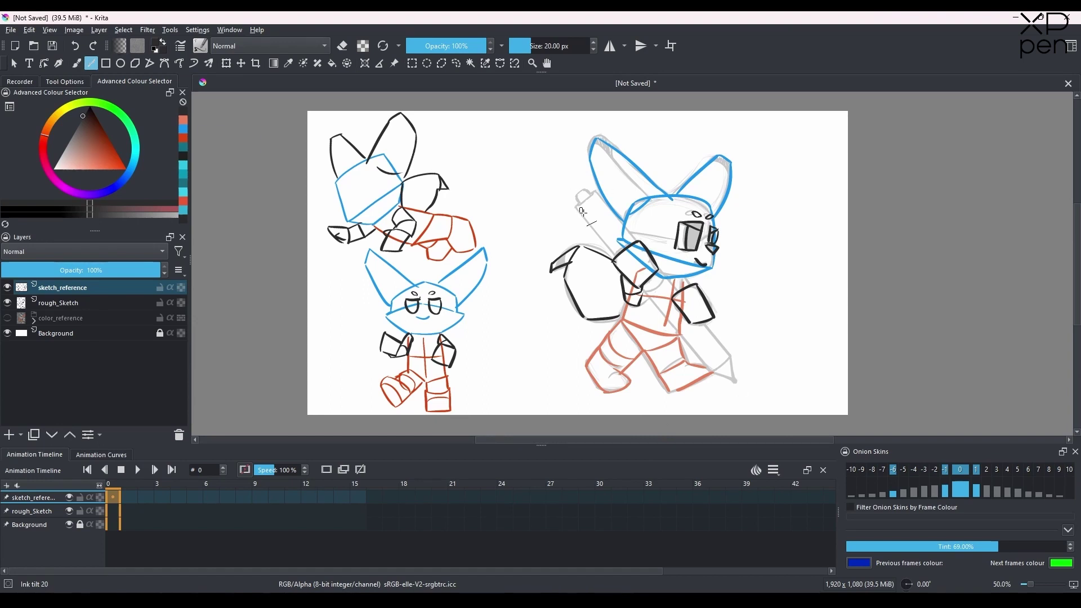
# Draw the large pen held by the walking fox in black and hide the rough_Sketch layer.
pyautogui.moveTo(580, 208)
pyautogui.mouseDown()
pyautogui.moveTo(712, 370)
pyautogui.moveTo(730, 355)
pyautogui.mouseUp()
pyautogui.moveTo(731, 356); pyautogui.dragTo(713, 370)
pyautogui.moveTo(580, 203); pyautogui.dragTo(592, 193)
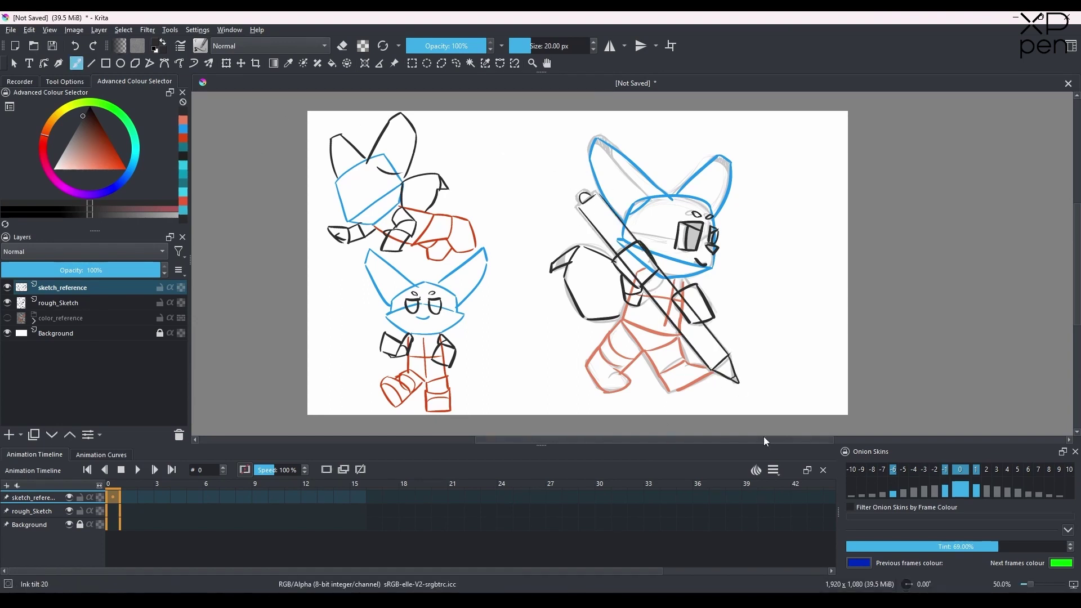
pyautogui.click(8, 302)
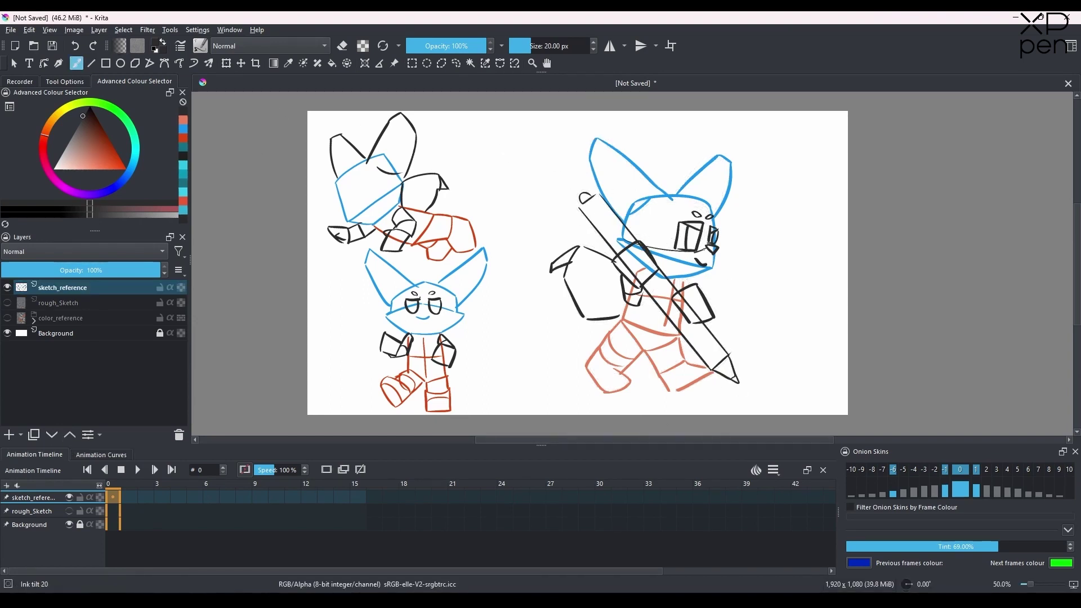
# Draw a few black strokes around the walking fox's ears and beside its head.
pyautogui.moveTo(594, 151); pyautogui.dragTo(632, 169)
pyautogui.moveTo(707, 168)
pyautogui.mouseDown()
pyautogui.moveTo(728, 178)
pyautogui.moveTo(753, 247)
pyautogui.moveTo(784, 239)
pyautogui.mouseUp()
pyautogui.moveTo(790, 172); pyautogui.dragTo(796, 207)
pyautogui.click(799, 214)
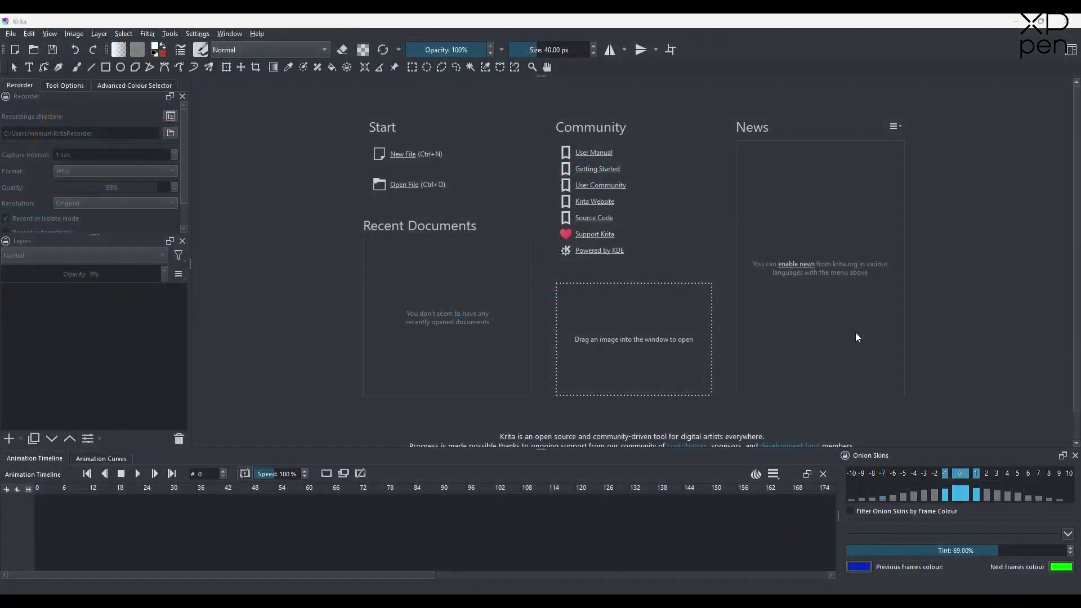
# Create a new custom document of 1920 by 1080 pixels at 72 pixels per inch.
pyautogui.click(401, 155)
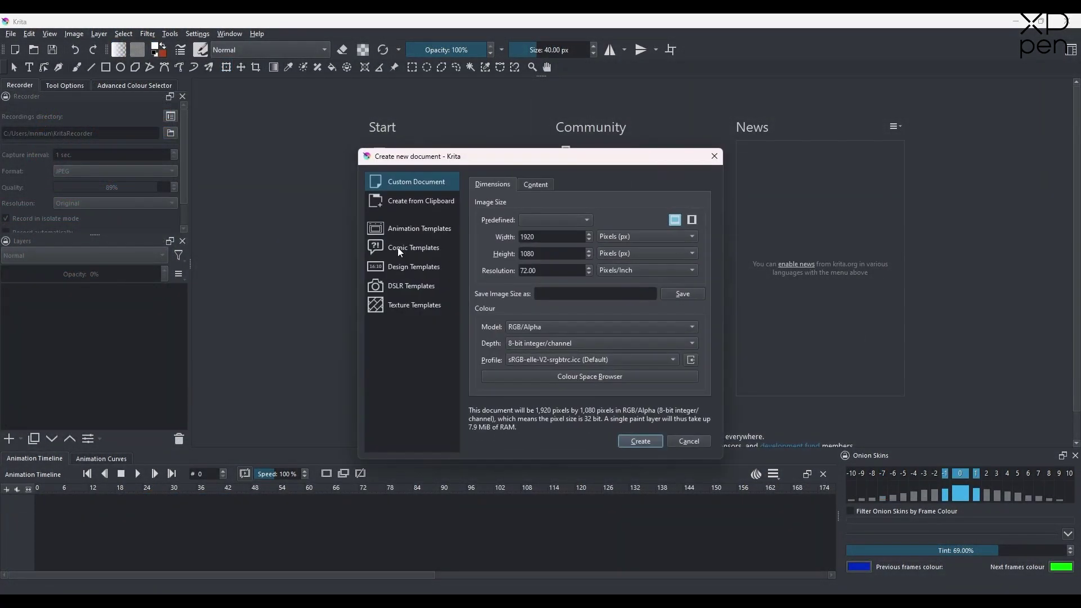
pyautogui.click(544, 235)
pyautogui.click(546, 258)
pyautogui.click(535, 239)
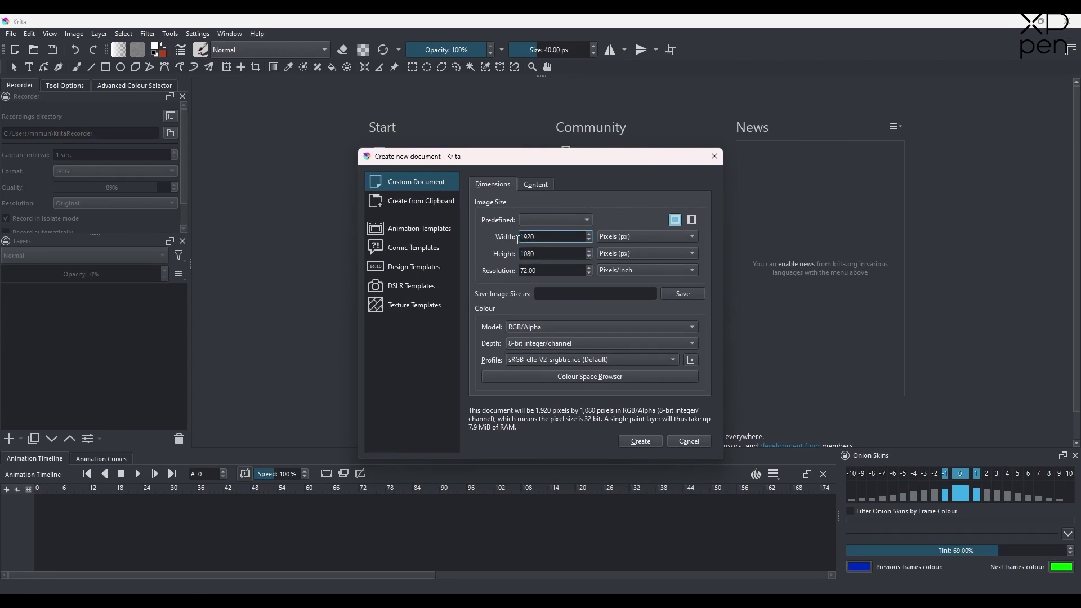
pyautogui.click(635, 441)
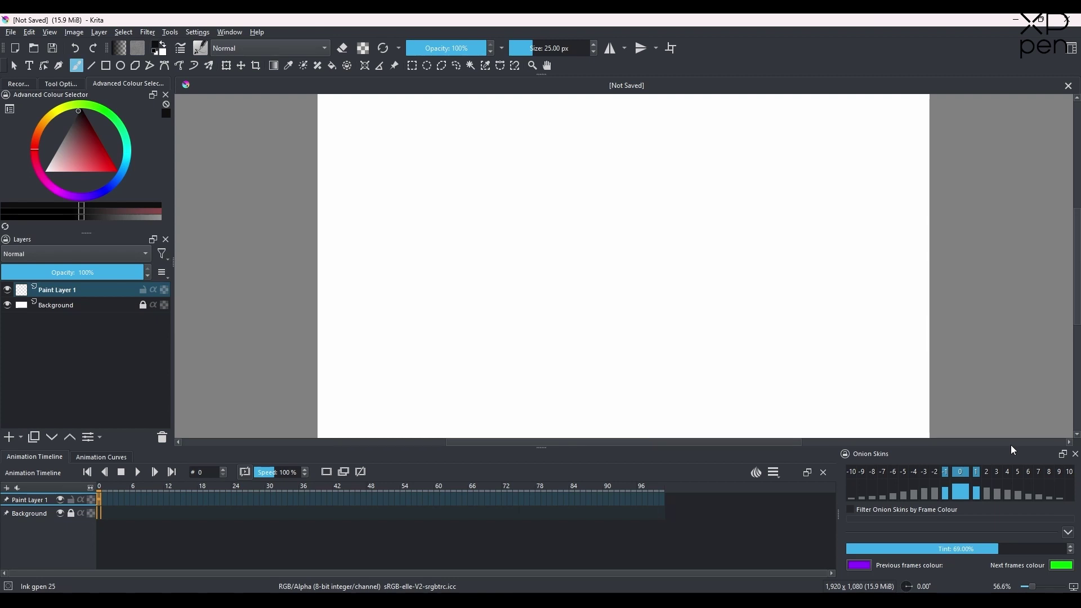
# Look through the list of available workspaces without switching to another one.
pyautogui.click(229, 32)
pyautogui.moveTo(283, 72)
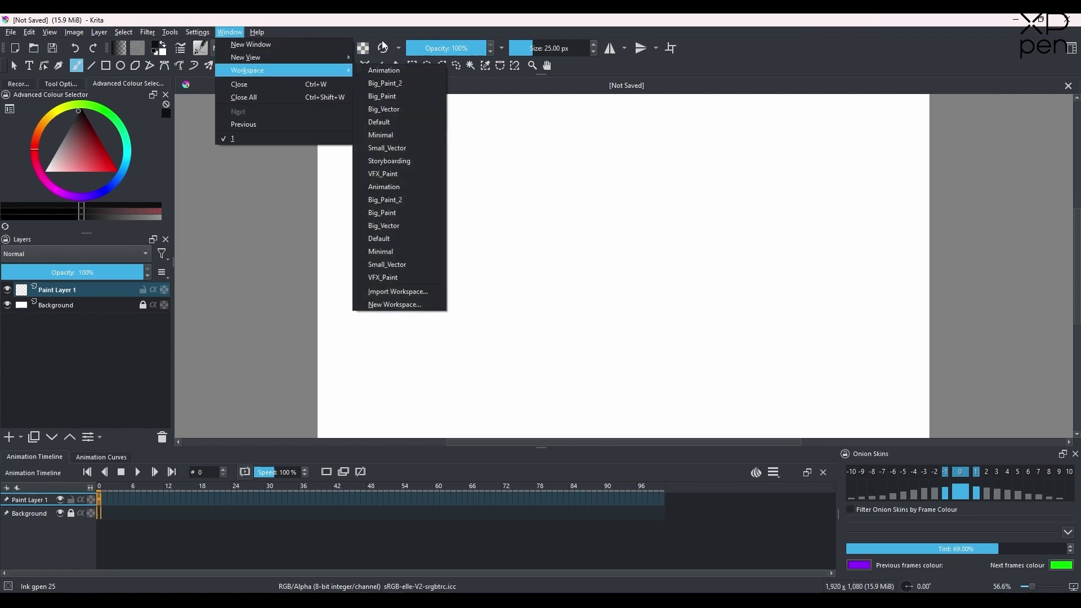
pyautogui.press('Escape')
pyautogui.press('Escape')
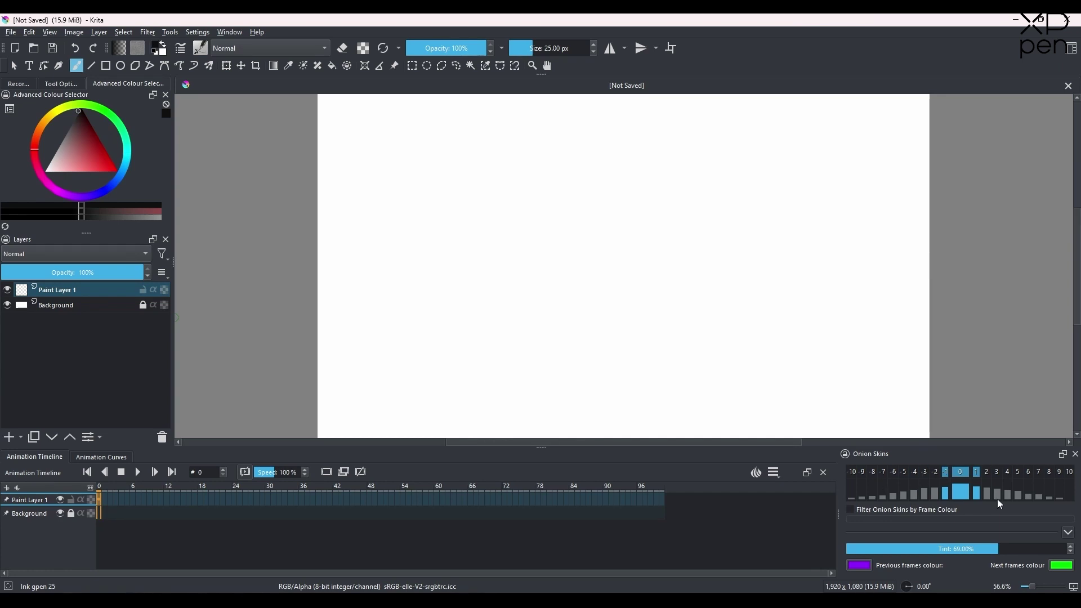
# Turn the Advanced Colour Selector docker off and back on.
pyautogui.click(231, 32)
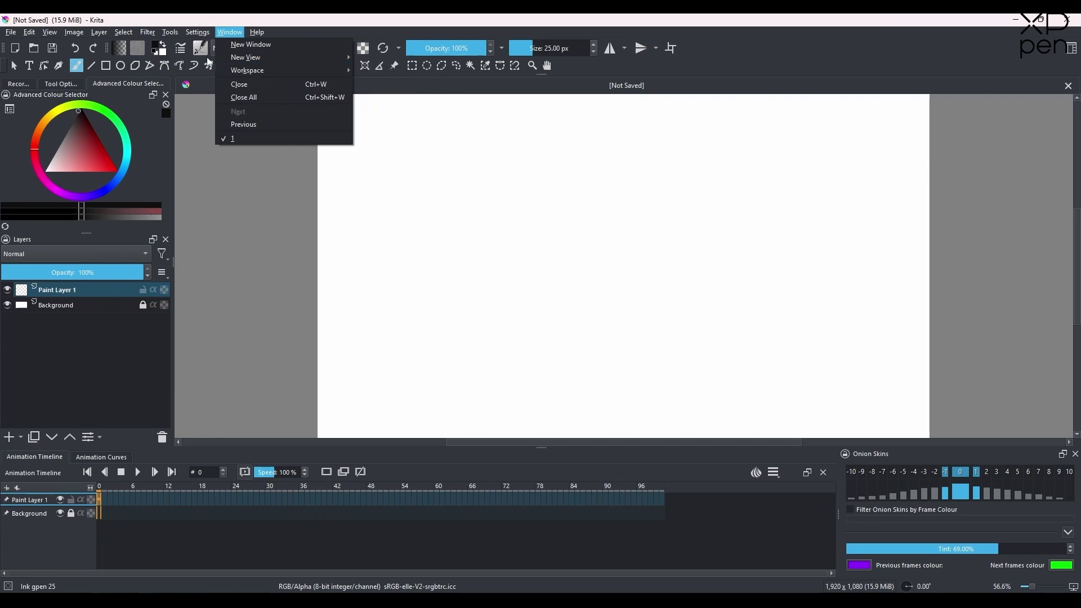
pyautogui.moveTo(203, 34)
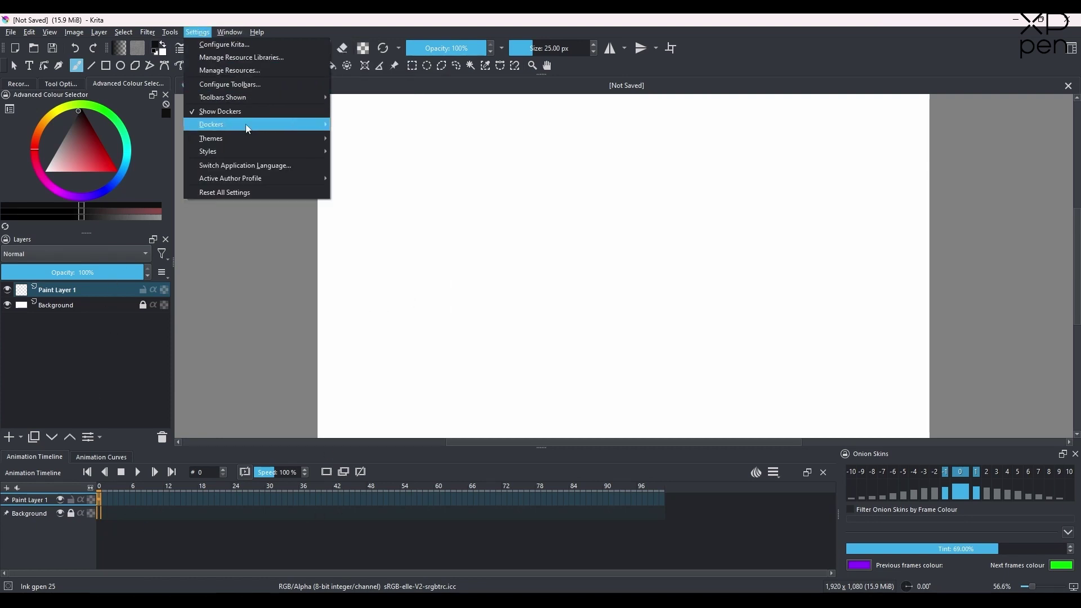
pyautogui.moveTo(258, 124)
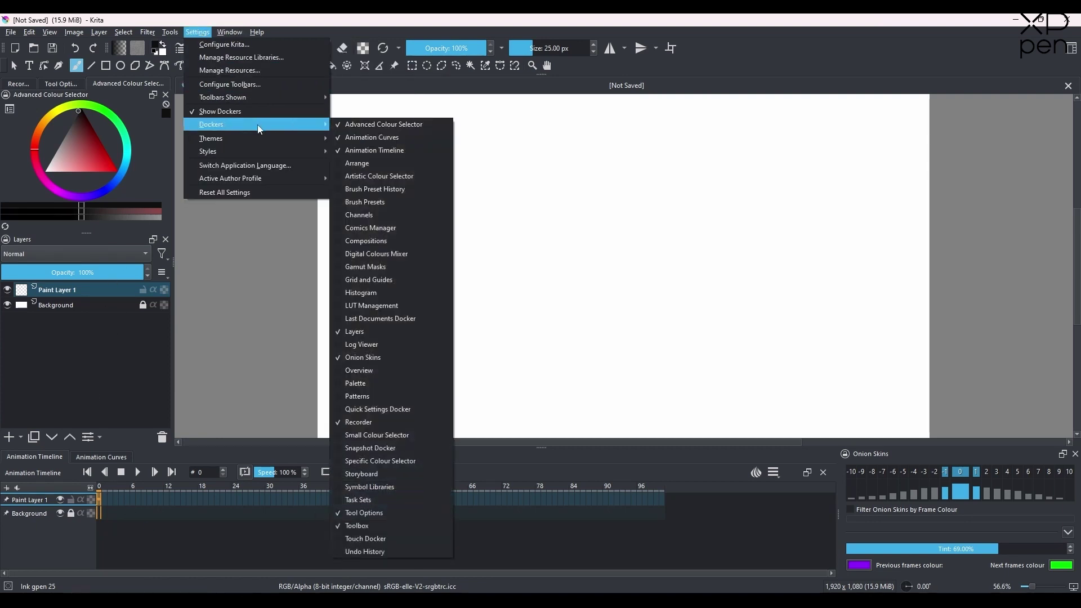
pyautogui.click(423, 125)
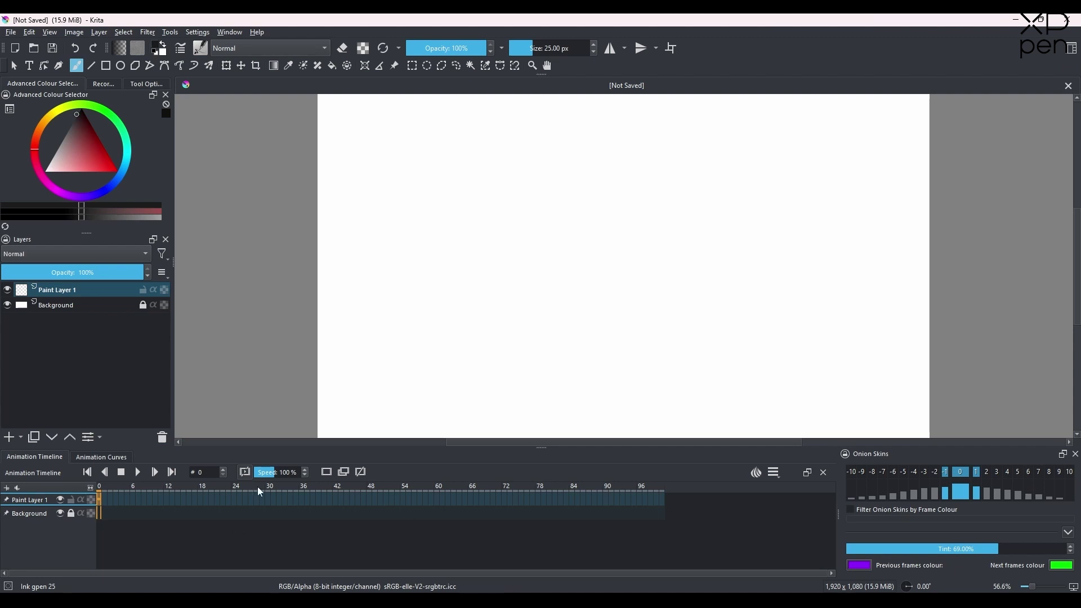
# Select the Background layer and add five new paint layers above it.
pyautogui.click(31, 514)
pyautogui.click(79, 294)
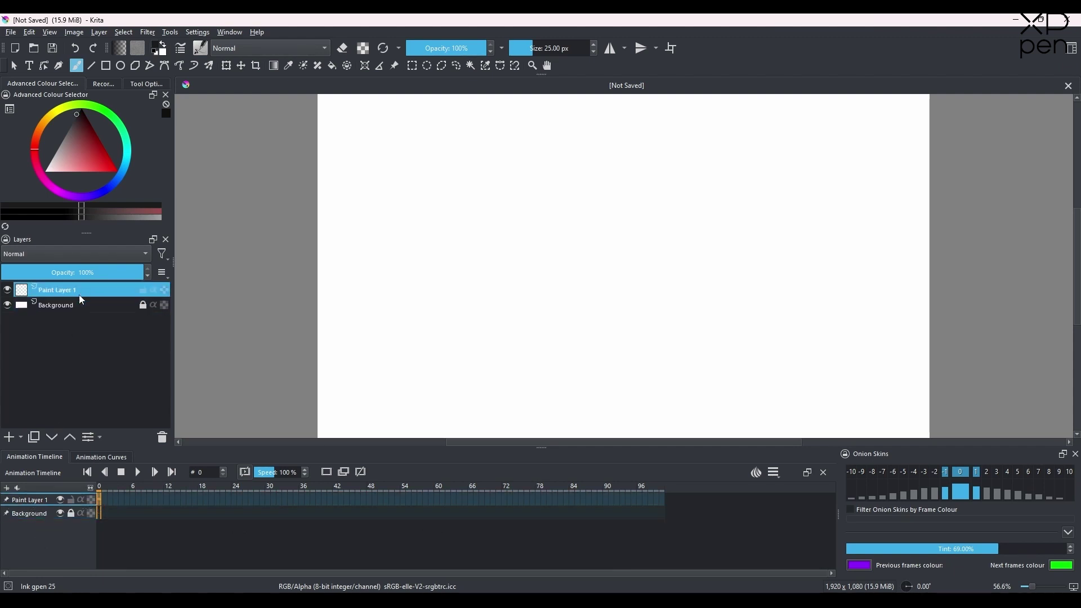
pyautogui.click(80, 303)
pyautogui.click(79, 293)
pyautogui.click(83, 307)
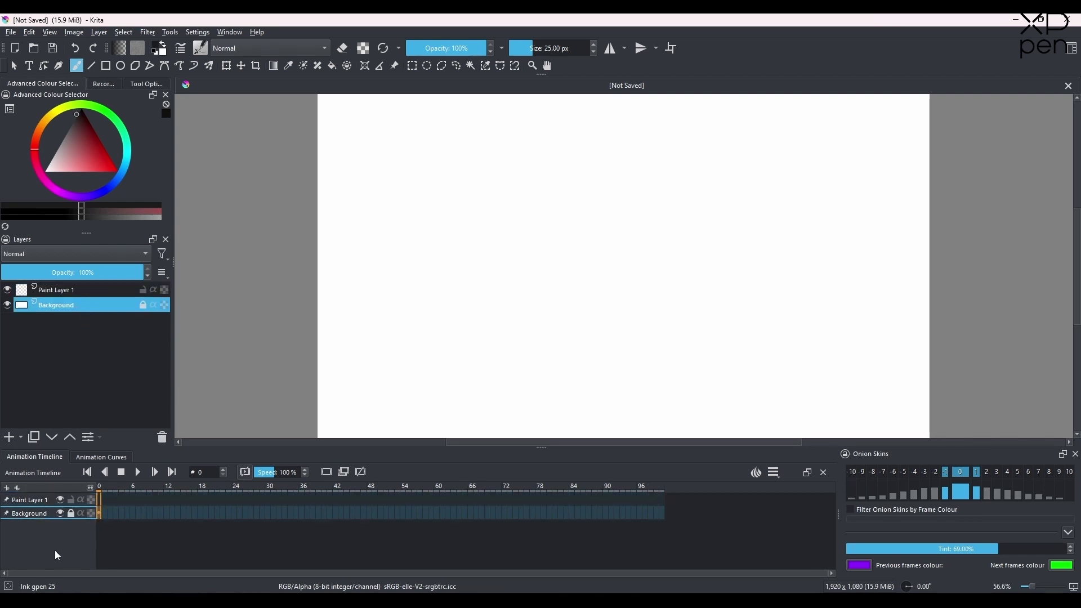
pyautogui.click(9, 438)
pyautogui.click(9, 438)
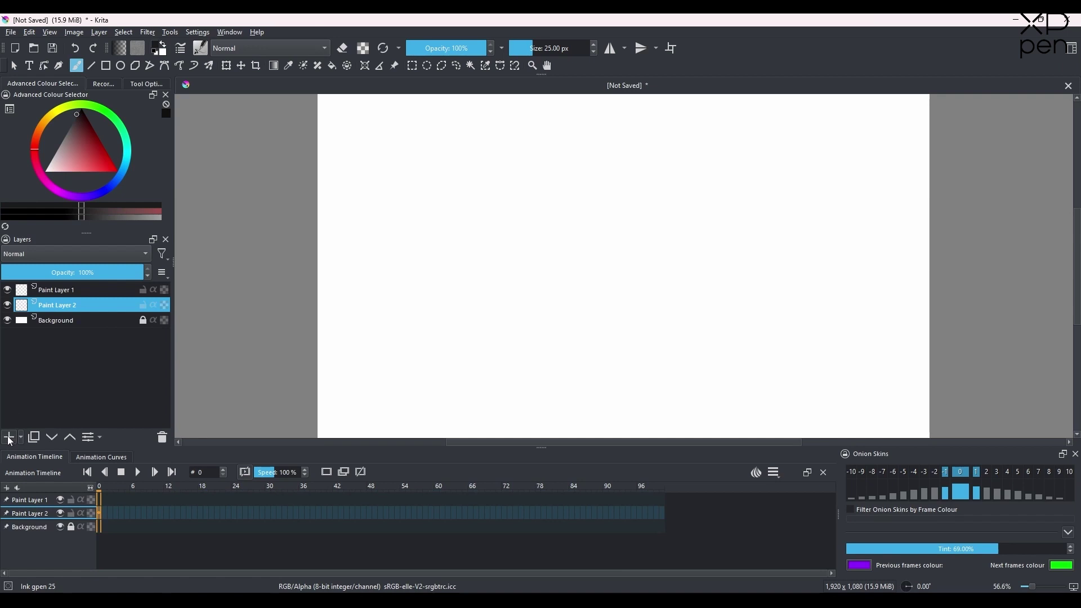
pyautogui.click(10, 438)
pyautogui.click(9, 438)
pyautogui.click(9, 438)
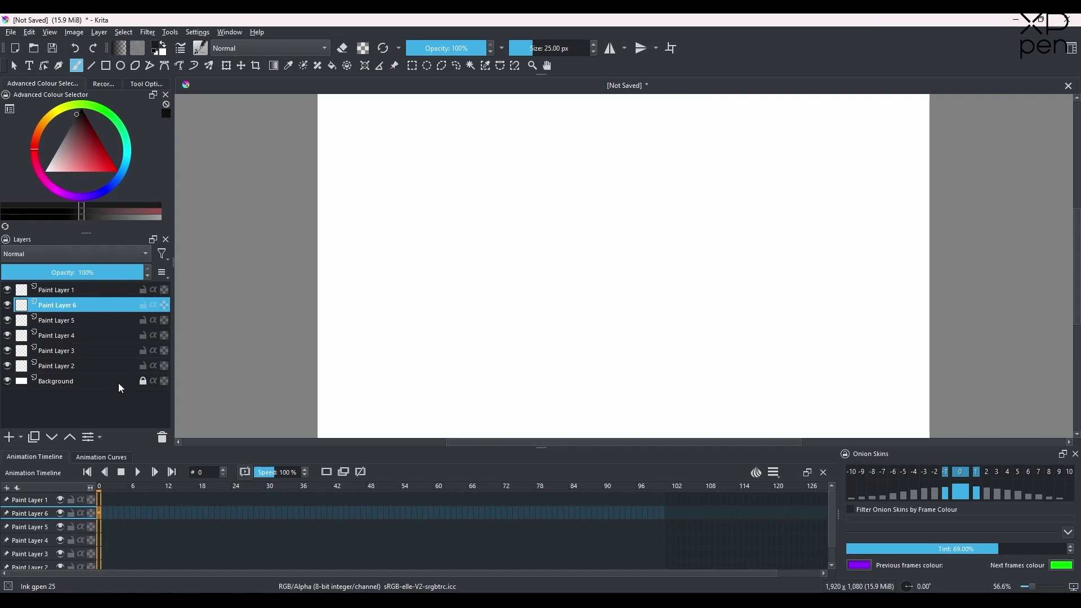
# Undo the addition of the five extra paint layers.
pyautogui.hotkey('ctrl', 'z')
pyautogui.hotkey('ctrl', 'z')
pyautogui.hotkey('ctrl', 'z')
pyautogui.hotkey('ctrl', 'z')
pyautogui.hotkey('ctrl', 'z')
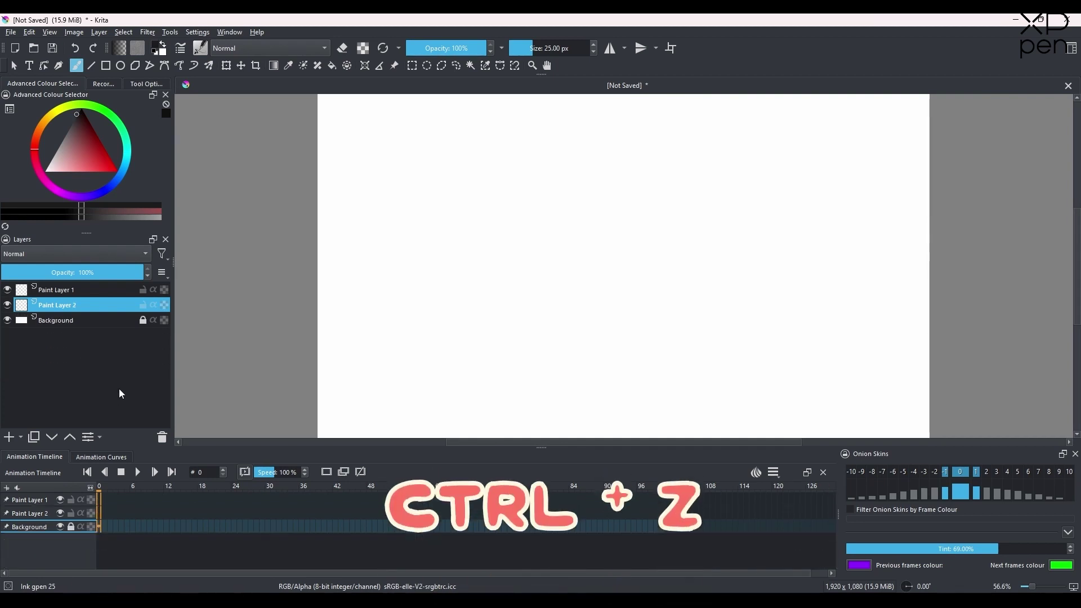
# Rename Paint Layer 1 to ball and make it the active layer.
pyautogui.click(76, 289)
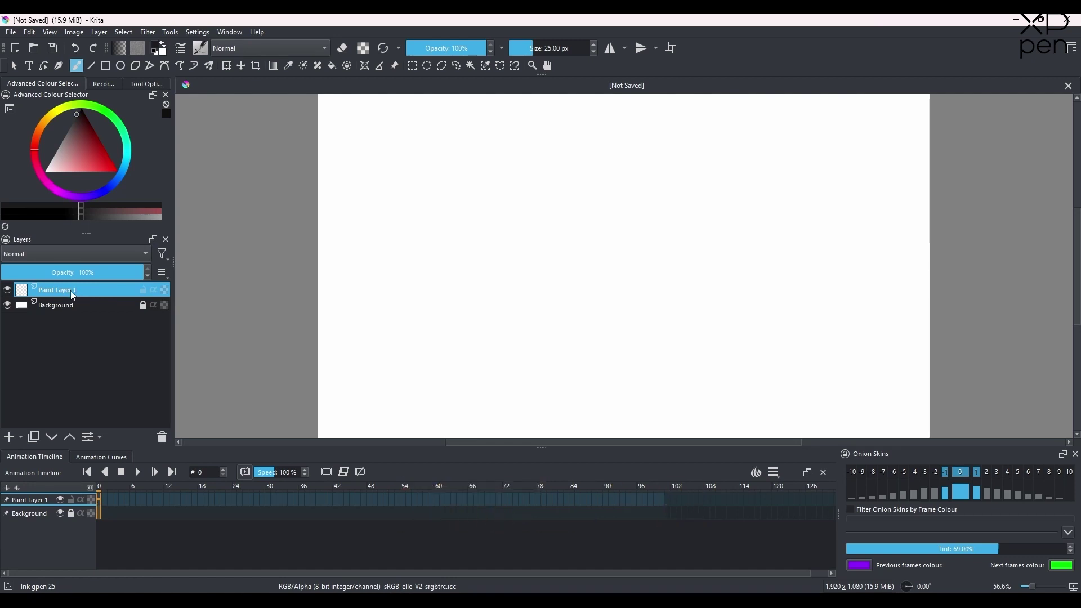
pyautogui.doubleClick(74, 292)
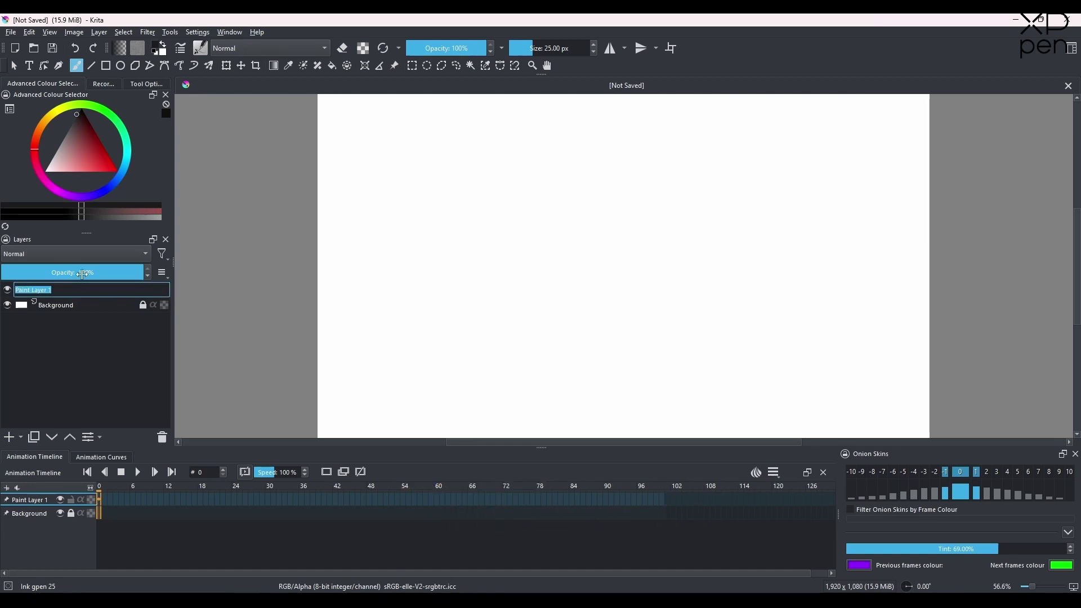
pyautogui.write('ball')
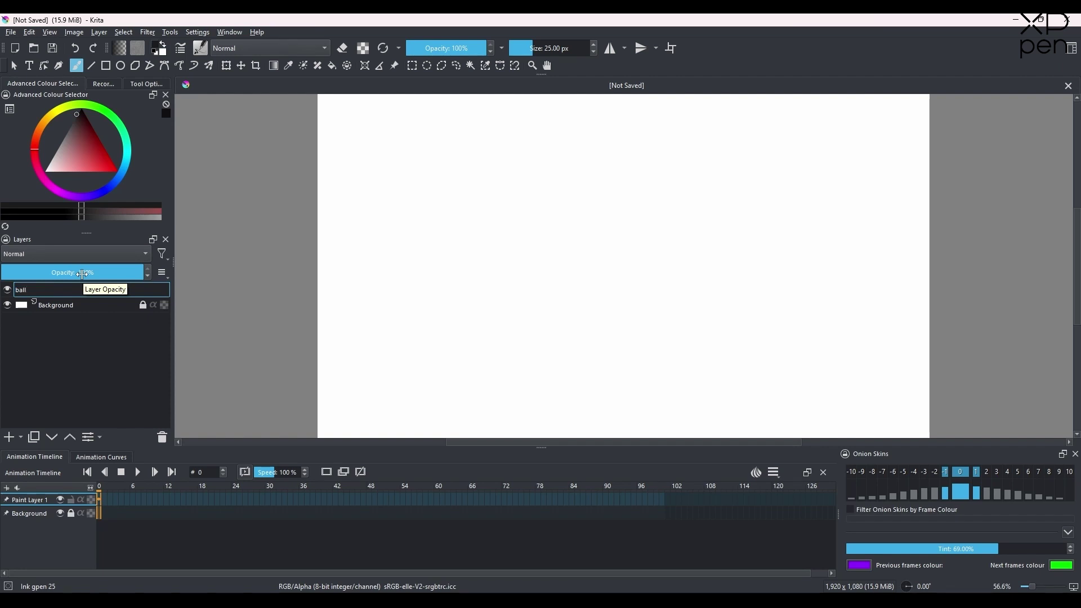
pyautogui.press('Return')
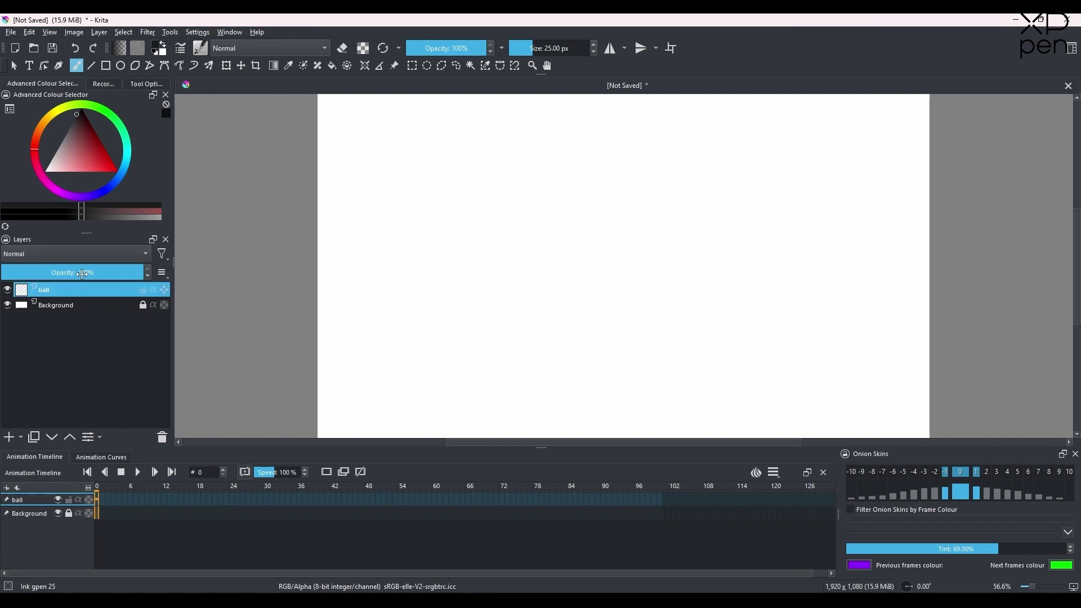
pyautogui.click(83, 307)
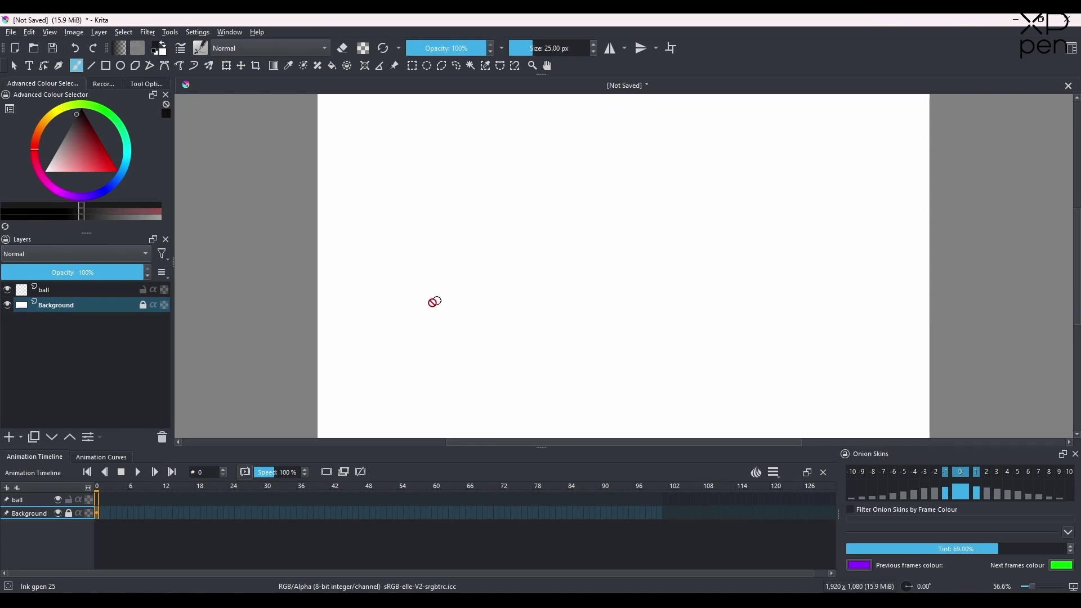
pyautogui.click(89, 291)
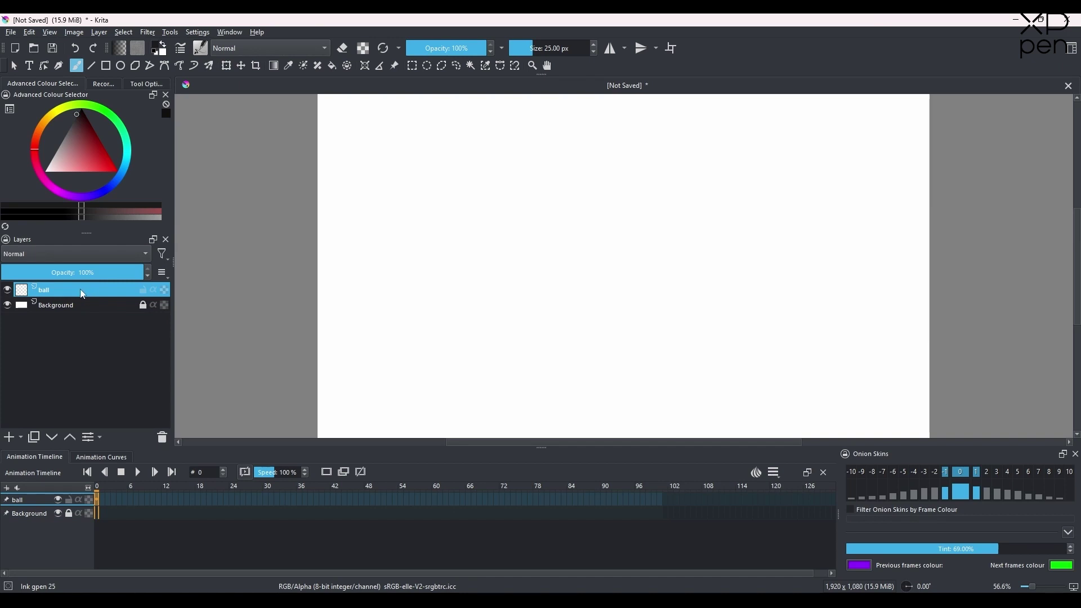
# Set the animation's frame rate to 8 and its clip end to frame 10.
pyautogui.click(776, 473)
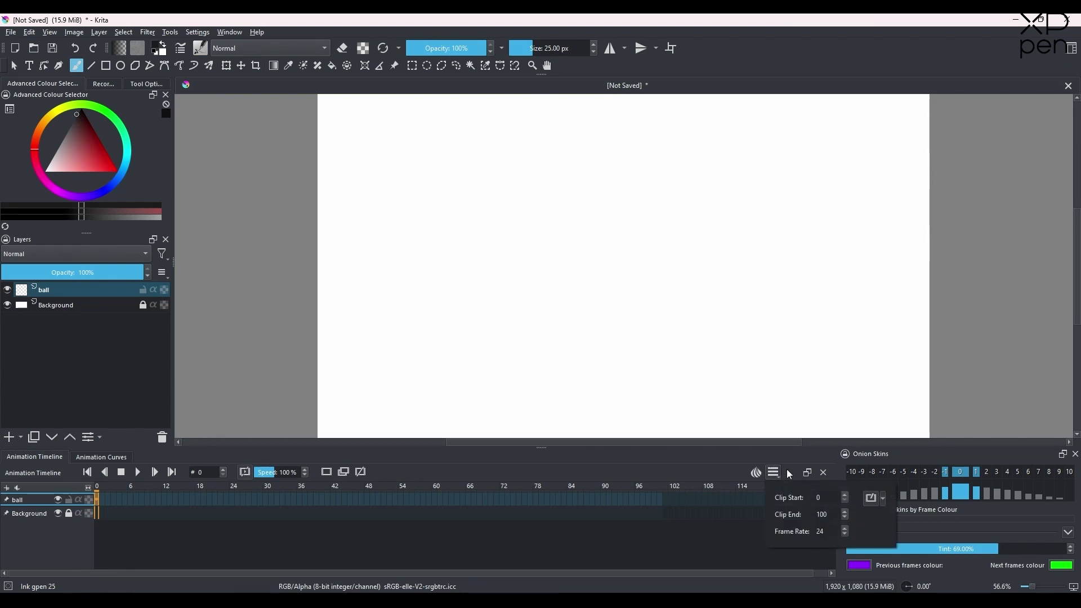
pyautogui.doubleClick(825, 531)
pyautogui.write('8')
pyautogui.press('Return')
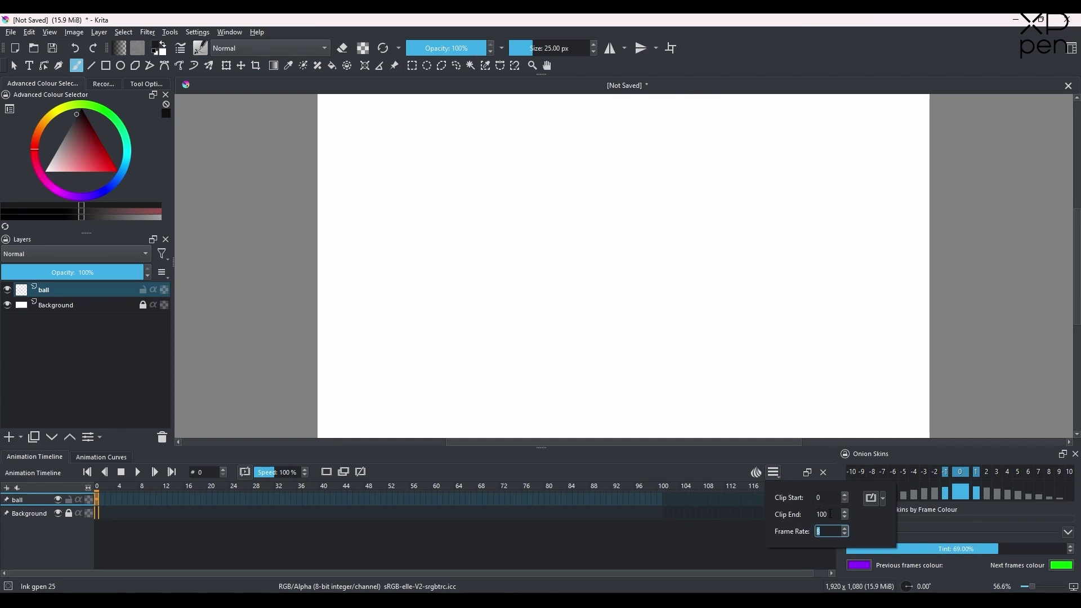
pyautogui.moveTo(830, 514); pyautogui.dragTo(816, 514)
pyautogui.write('10')
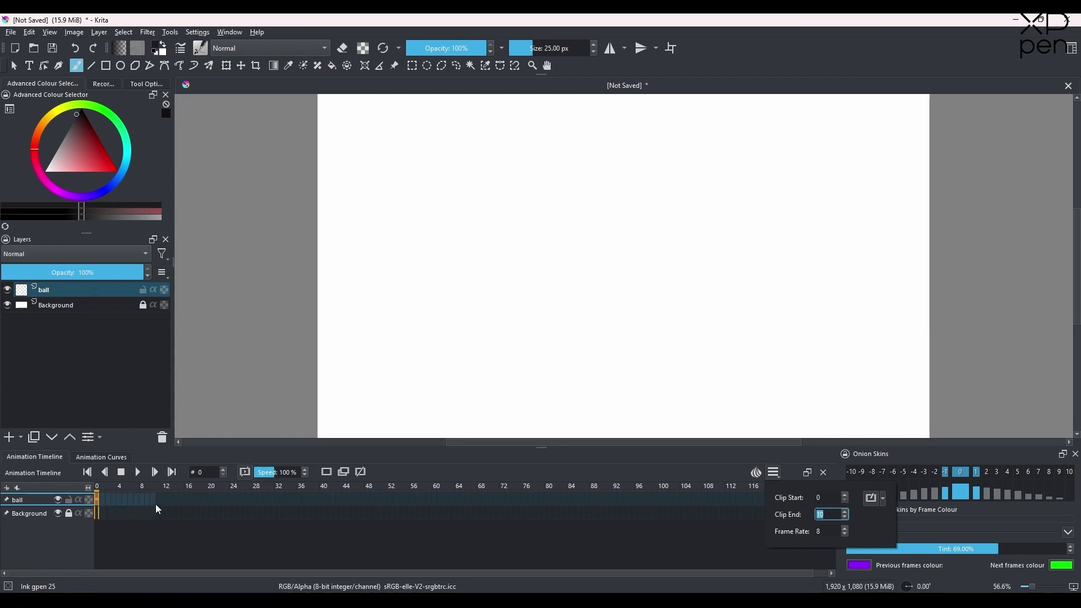
pyautogui.click(779, 472)
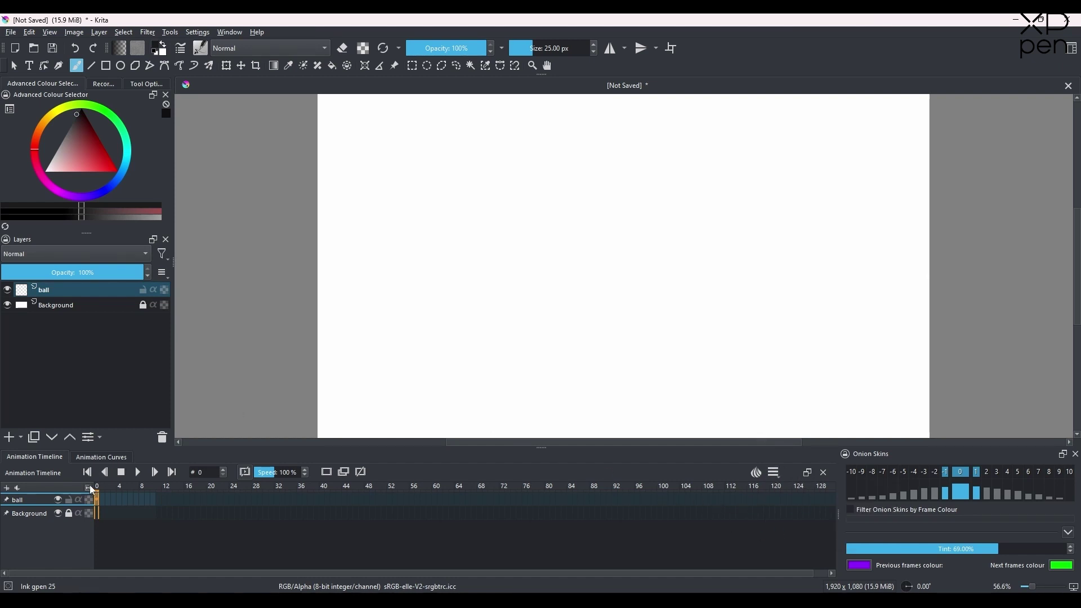
# Create a blank frame at frame 0 of the ball layer and draw a round black ball outline low on the canvas.
pyautogui.moveTo(93, 490); pyautogui.dragTo(303, 480)
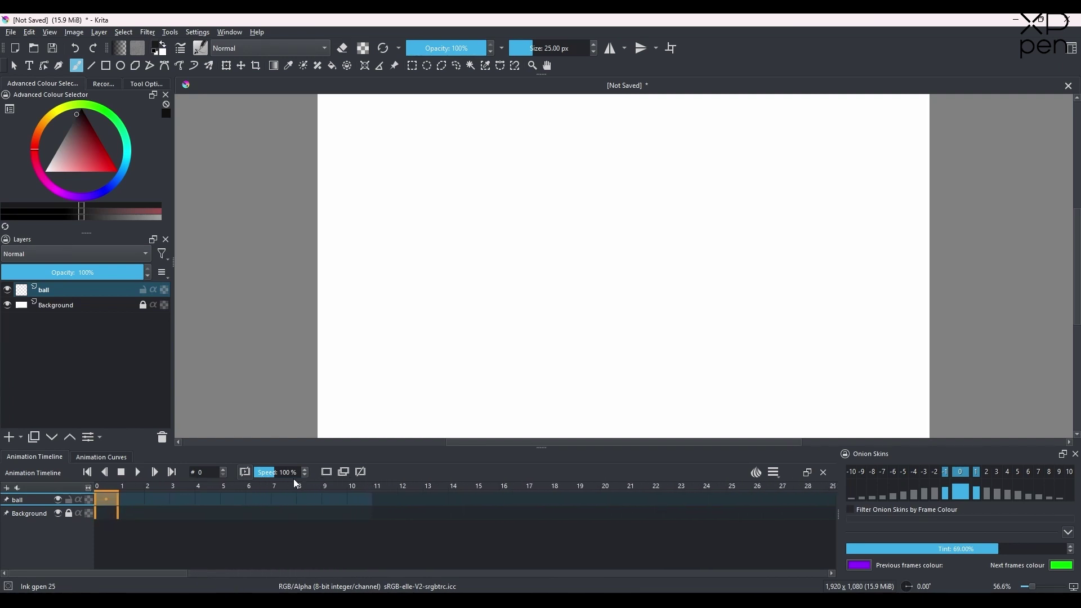
pyautogui.click(329, 472)
pyautogui.click(130, 499)
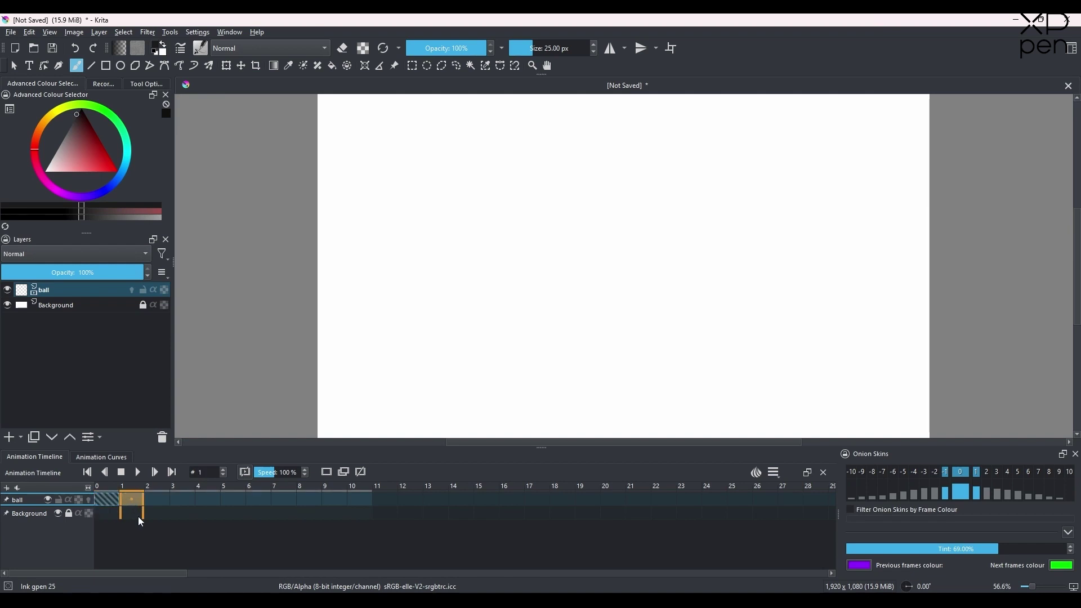
pyautogui.click(107, 497)
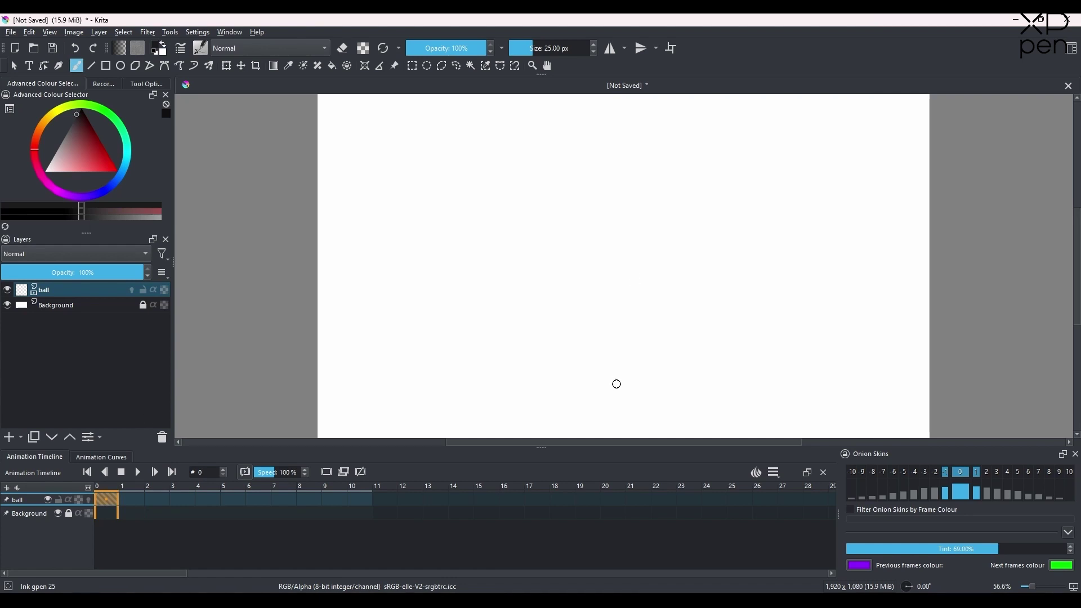
pyautogui.moveTo(597, 370)
pyautogui.mouseDown()
pyautogui.moveTo(619, 383)
pyautogui.moveTo(631, 342)
pyautogui.mouseUp()
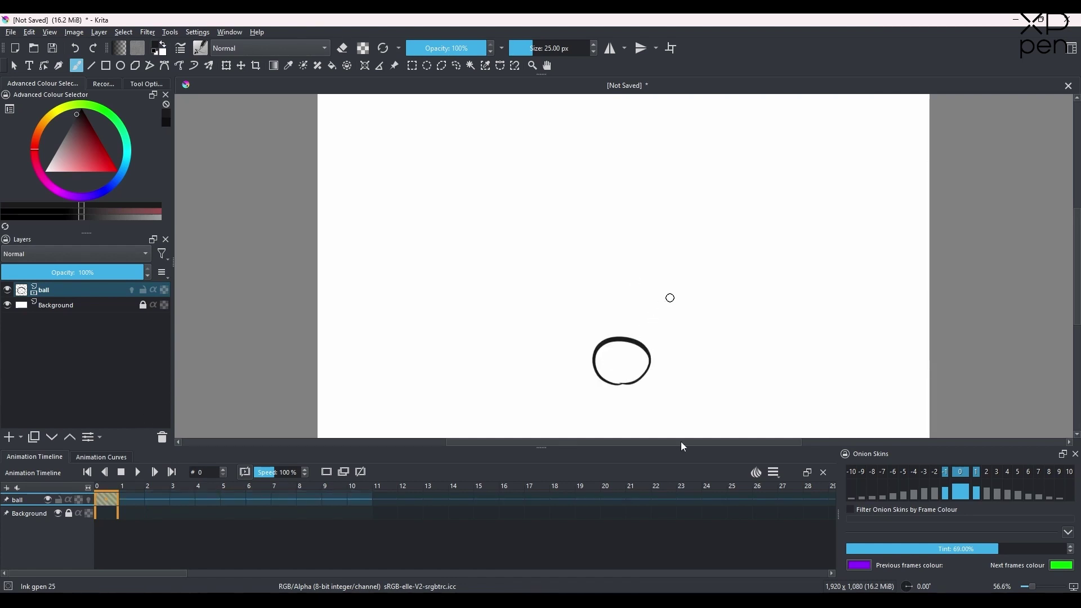
# Add a blank frame at frame 1 and draw the ball as a slightly stretched oval, a little higher than in frame 0.
pyautogui.click(133, 497)
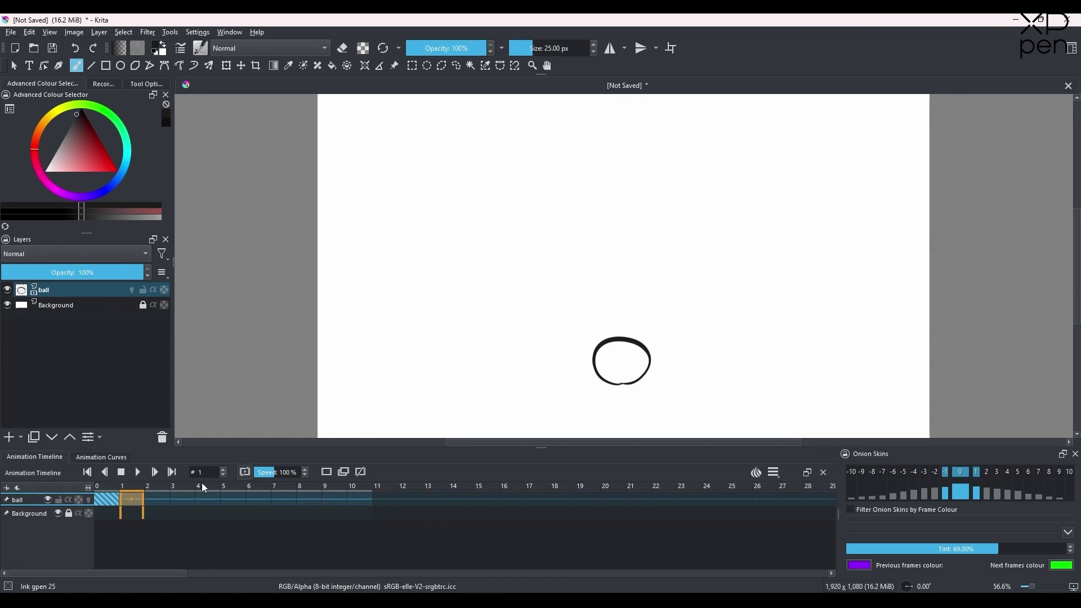
pyautogui.click(328, 472)
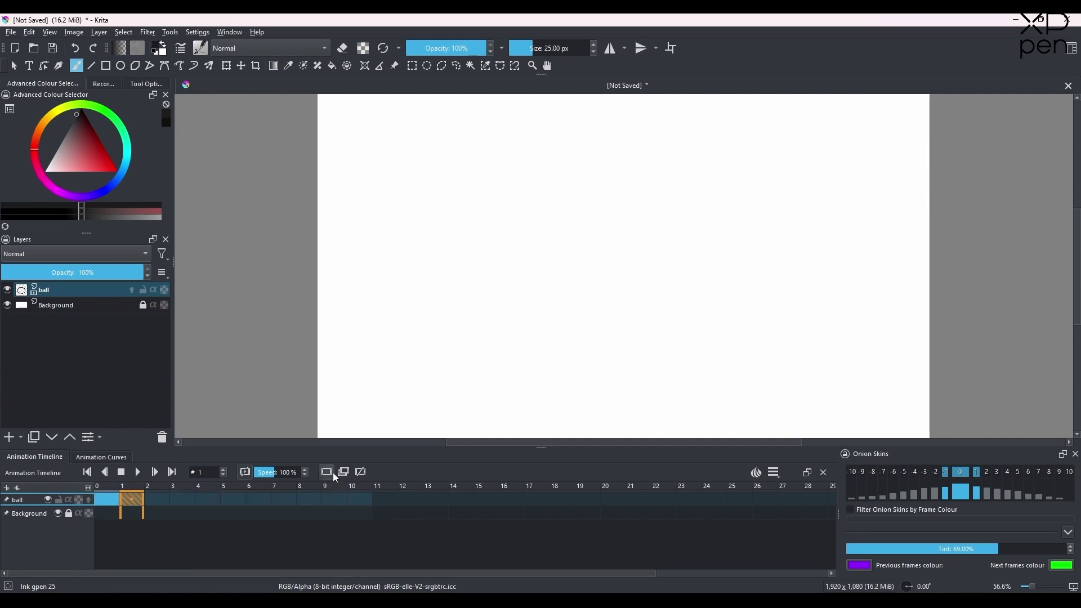
pyautogui.moveTo(627, 376)
pyautogui.mouseDown()
pyautogui.moveTo(594, 351)
pyautogui.moveTo(651, 338)
pyautogui.moveTo(608, 343)
pyautogui.moveTo(624, 374)
pyautogui.mouseUp()
pyautogui.hotkey('ctrl', 'z')
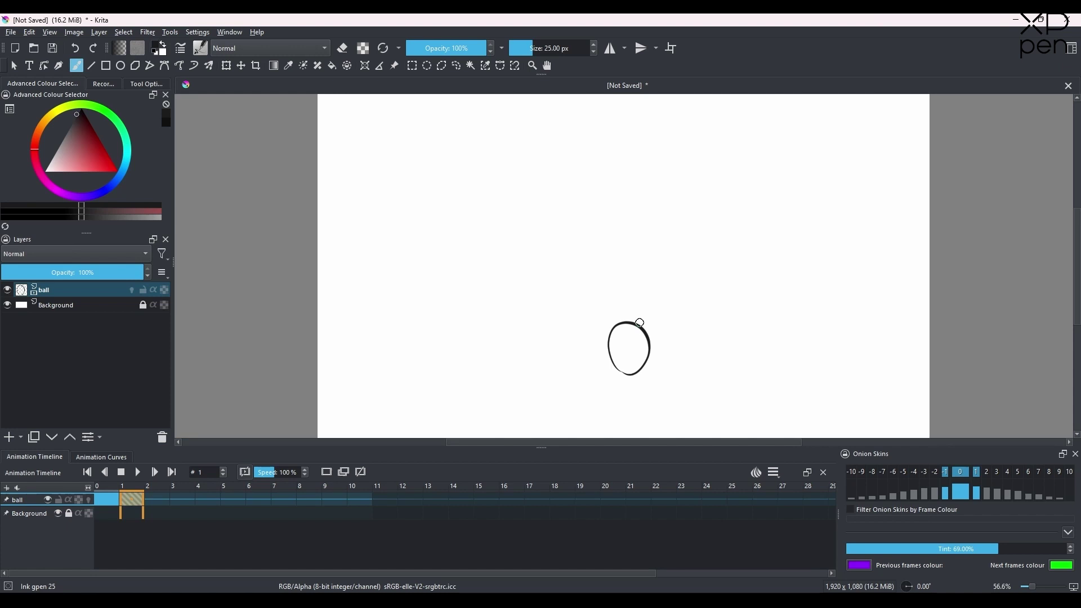
# Add a blank frame at frame 2 and draw the ball as a tall, narrow ellipse above its previous position.
pyautogui.click(159, 500)
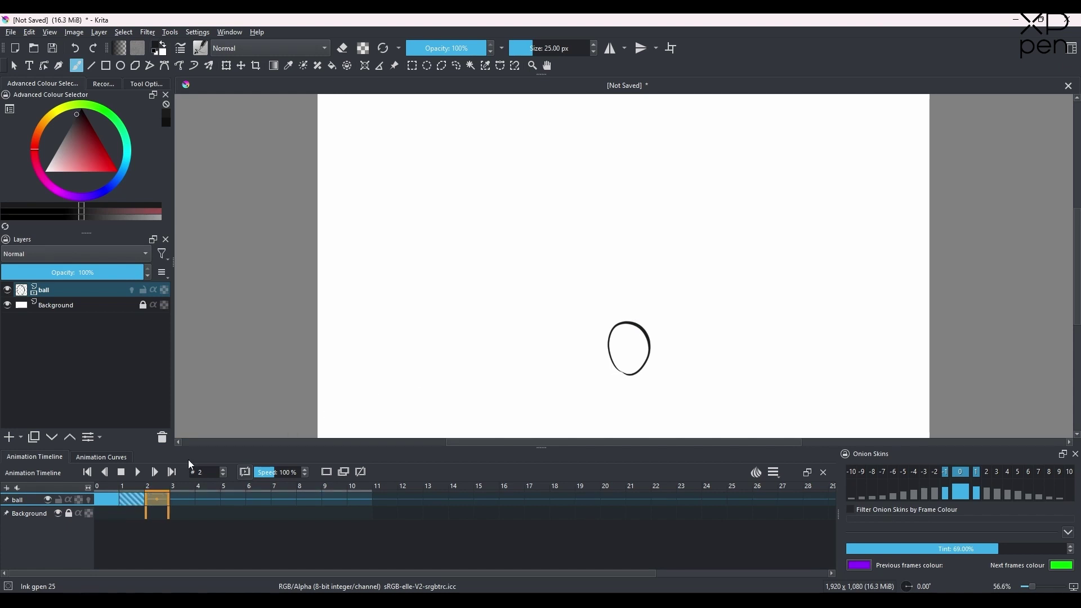
pyautogui.click(327, 471)
pyautogui.moveTo(630, 329)
pyautogui.mouseDown()
pyautogui.moveTo(610, 324)
pyautogui.moveTo(628, 327)
pyautogui.moveTo(639, 287)
pyautogui.moveTo(613, 321)
pyautogui.mouseUp()
pyautogui.hotkey('ctrl', 'z')
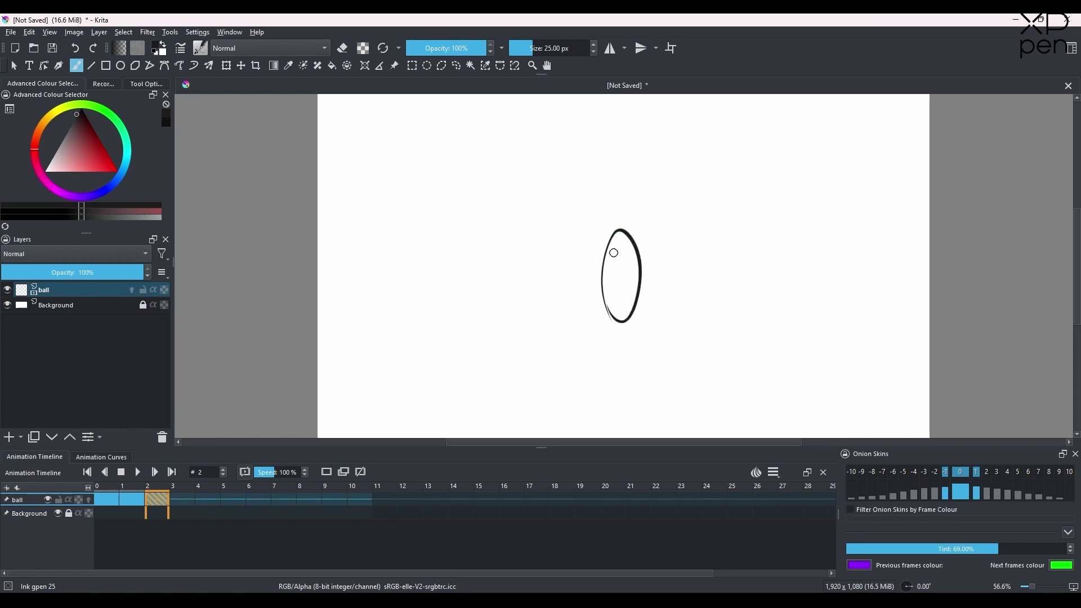
pyautogui.moveTo(603, 285); pyautogui.dragTo(612, 315)
# At frame 3 of the ball layer, switch to the b) Basic-5 Size brush and thicken the tall ellipse's lower outline.
pyautogui.click(183, 499)
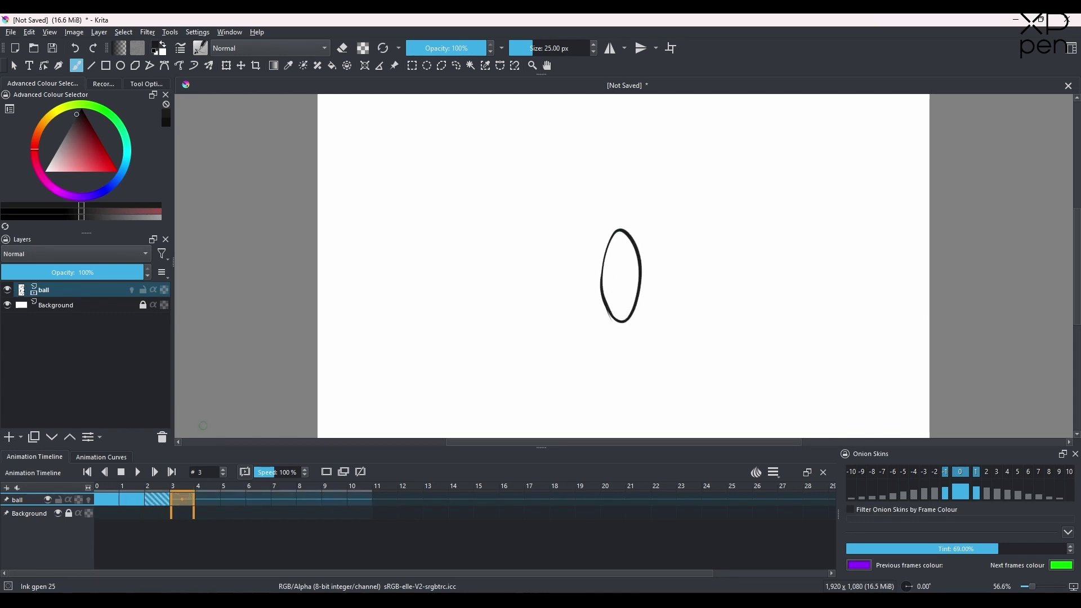
pyautogui.click(202, 49)
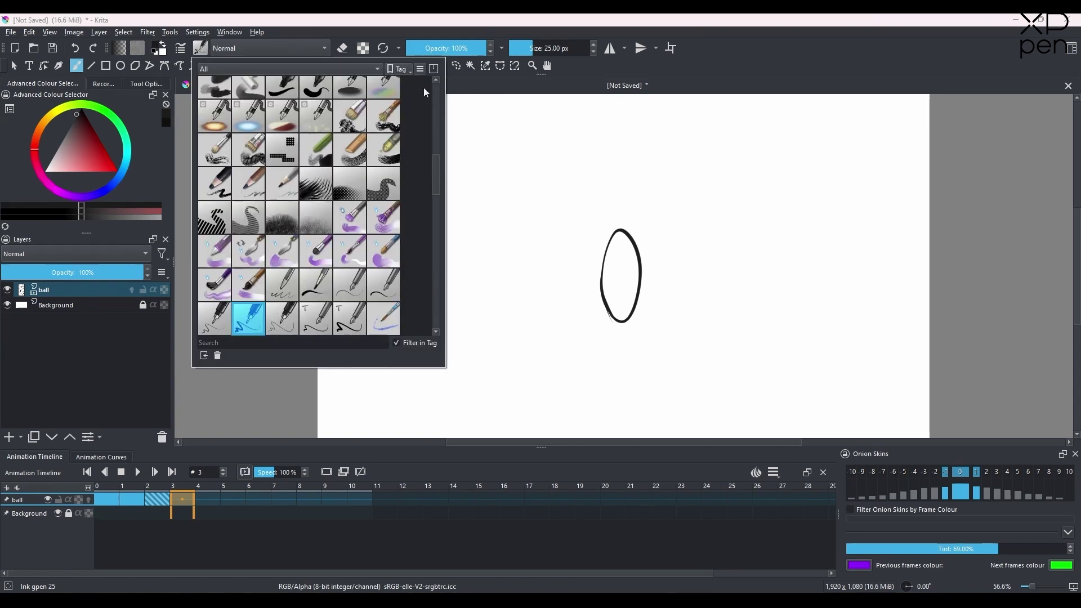
pyautogui.moveTo(438, 172); pyautogui.dragTo(433, 93)
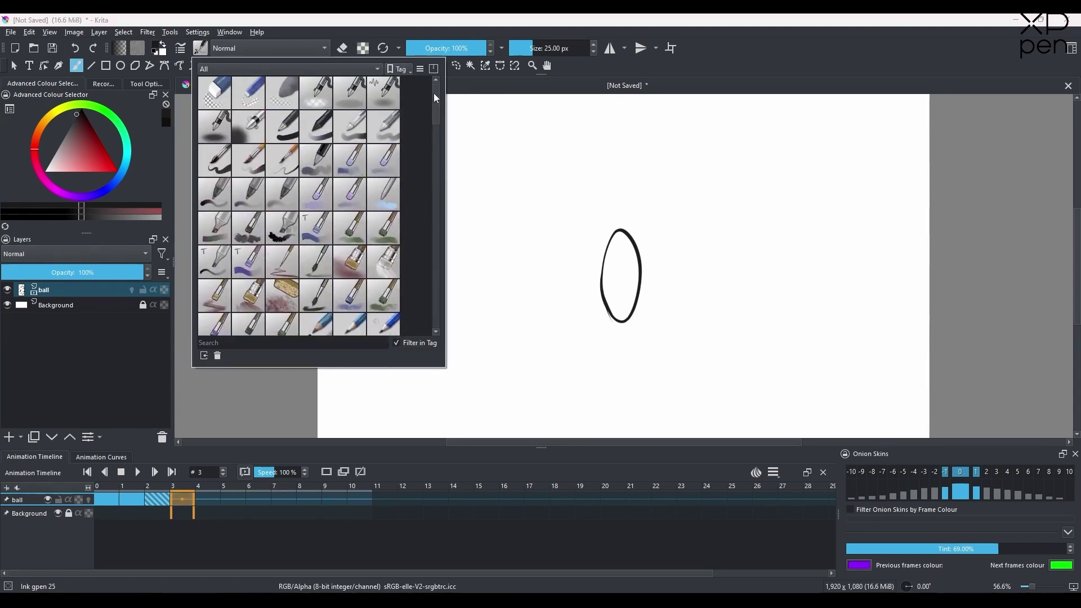
pyautogui.click(221, 160)
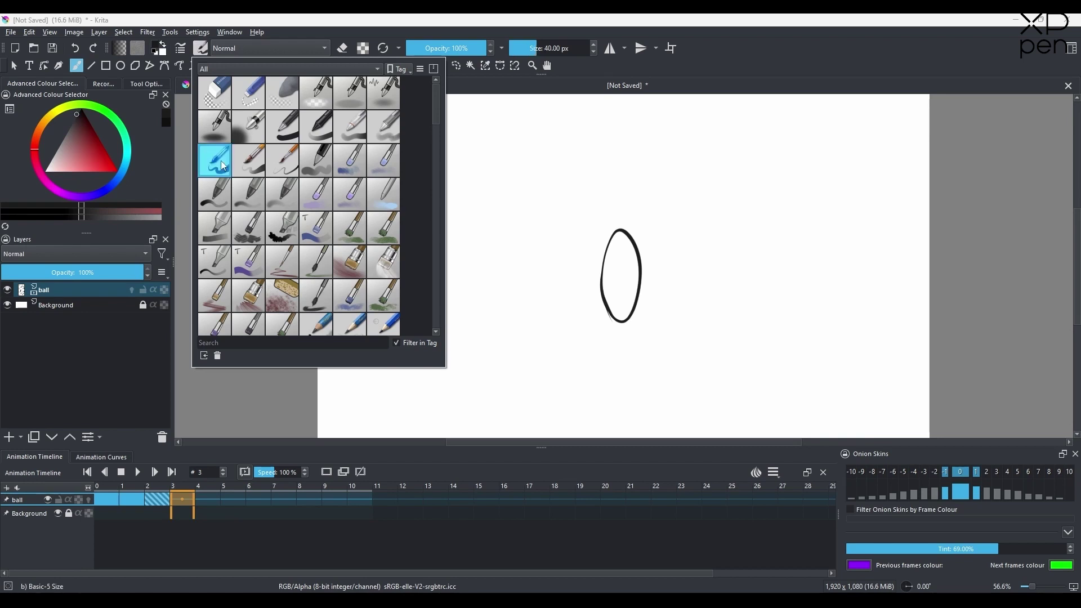
pyautogui.click(614, 322)
pyautogui.moveTo(609, 309); pyautogui.dragTo(618, 322)
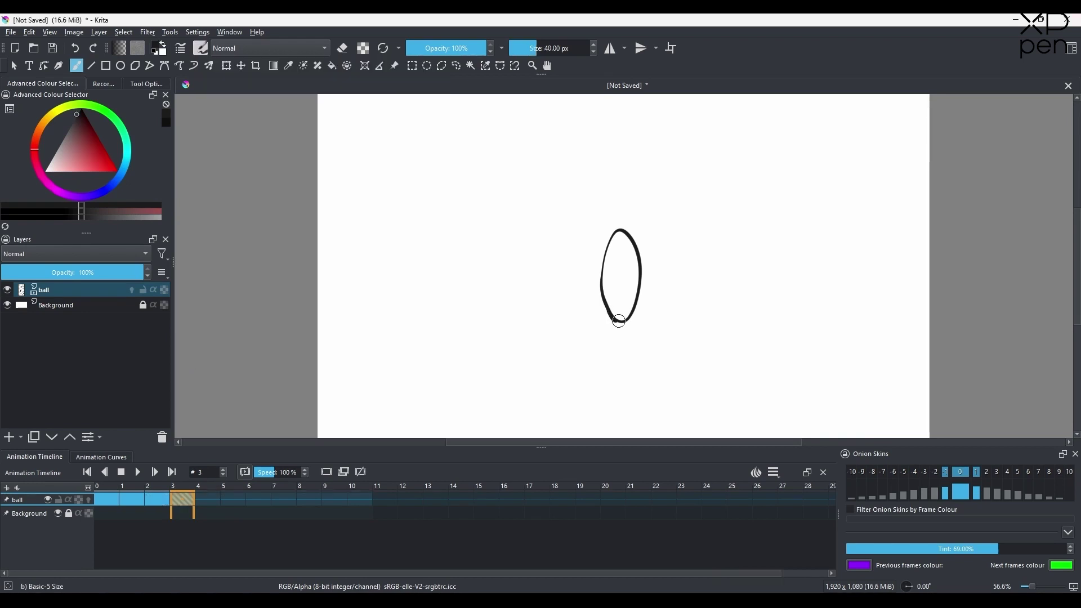
# Set the brush size to 27.20 px and draw a round ball near the bounce's peak in frames 4 and 5, slightly higher in frame 5.
pyautogui.moveTo(546, 44); pyautogui.dragTo(532, 45)
pyautogui.click(213, 501)
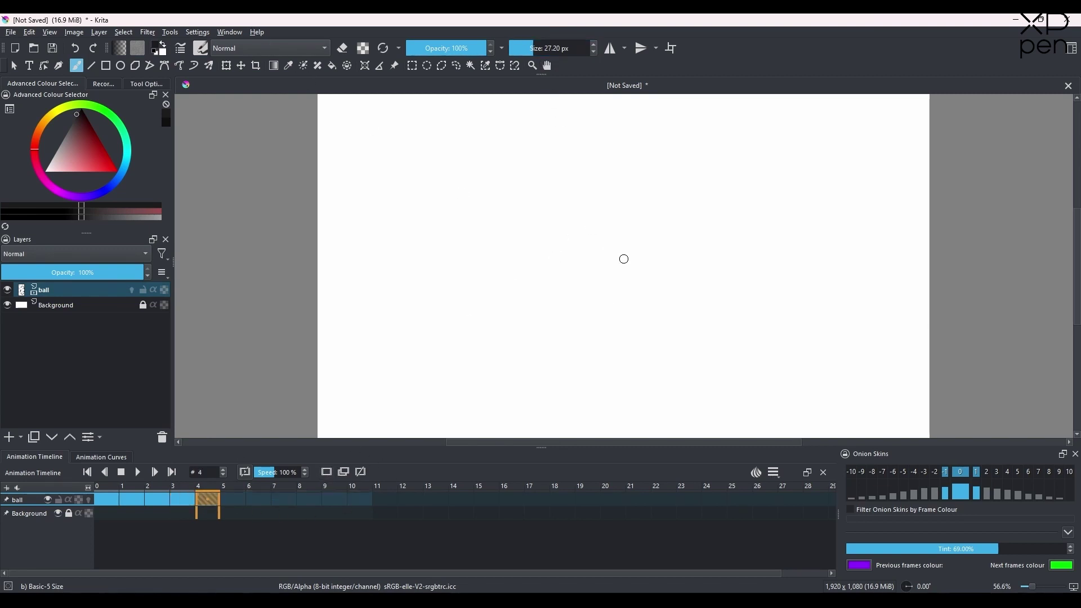
pyautogui.moveTo(614, 269); pyautogui.dragTo(605, 265)
pyautogui.click(237, 499)
pyautogui.click(327, 471)
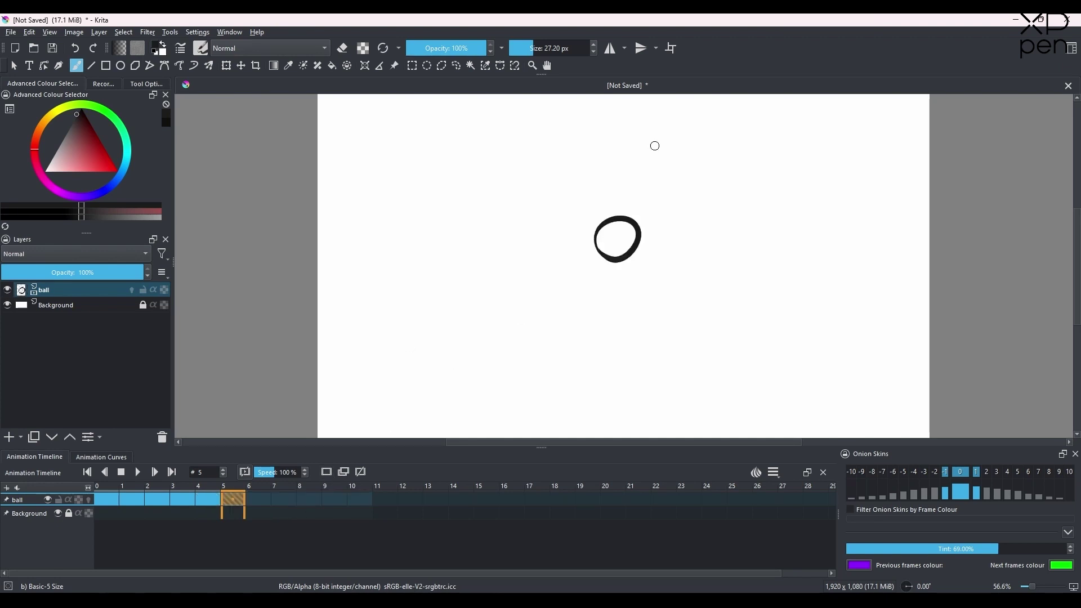
# Draw the falling ball as a narrow ellipse in frame 6, a flattened oval low down in frame 7, and a round ball in frame 8.
pyautogui.click(259, 499)
pyautogui.moveTo(619, 239); pyautogui.dragTo(618, 242)
pyautogui.click(283, 499)
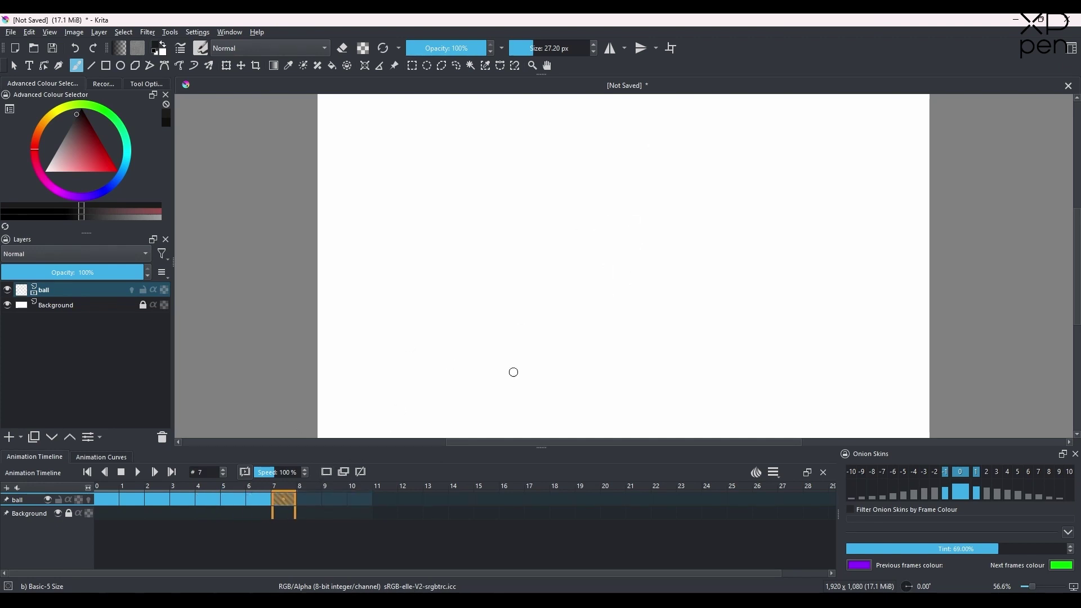
pyautogui.moveTo(614, 327)
pyautogui.mouseDown()
pyautogui.moveTo(616, 352)
pyautogui.moveTo(594, 338)
pyautogui.mouseUp()
pyautogui.click(308, 499)
pyautogui.click(333, 498)
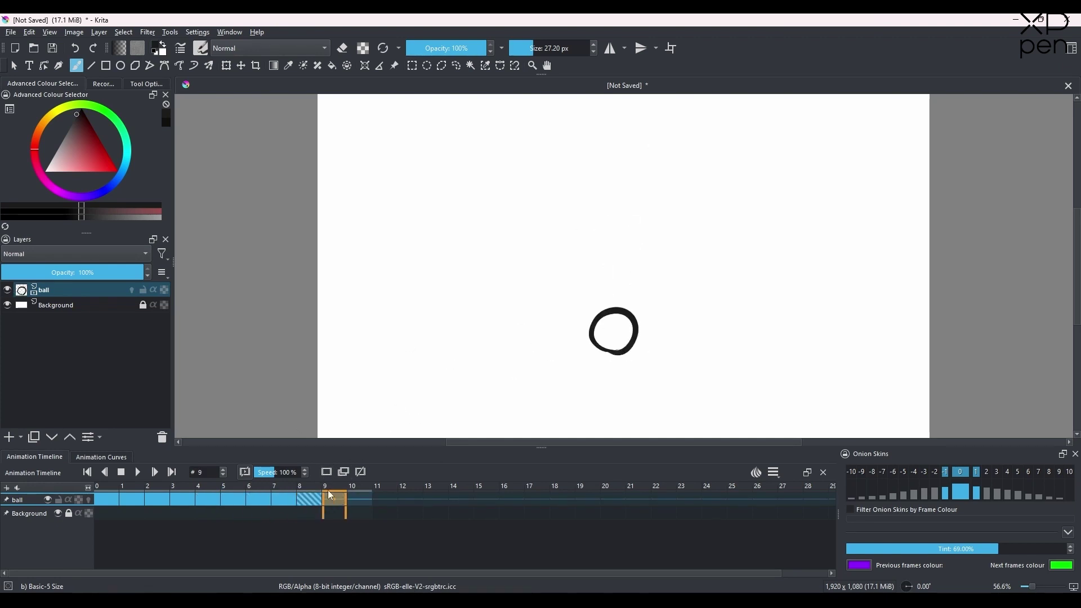
# Step through frames 0 to 8 of the ball layer to check the ball's shape and position in each drawing.
pyautogui.click(115, 499)
pyautogui.click(132, 500)
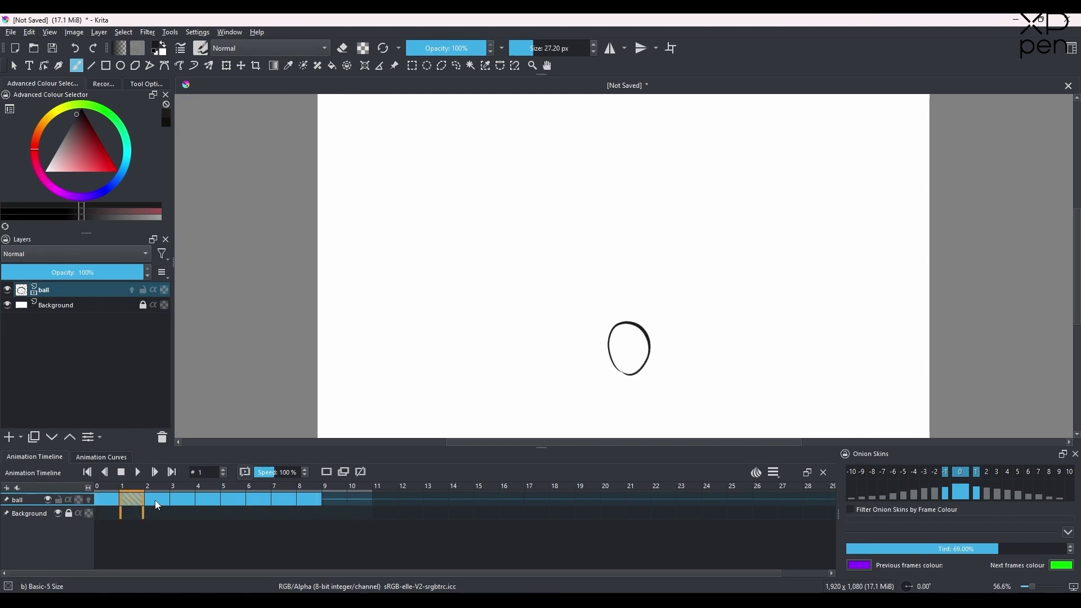
pyautogui.click(157, 499)
pyautogui.click(179, 499)
pyautogui.click(211, 497)
pyautogui.click(241, 498)
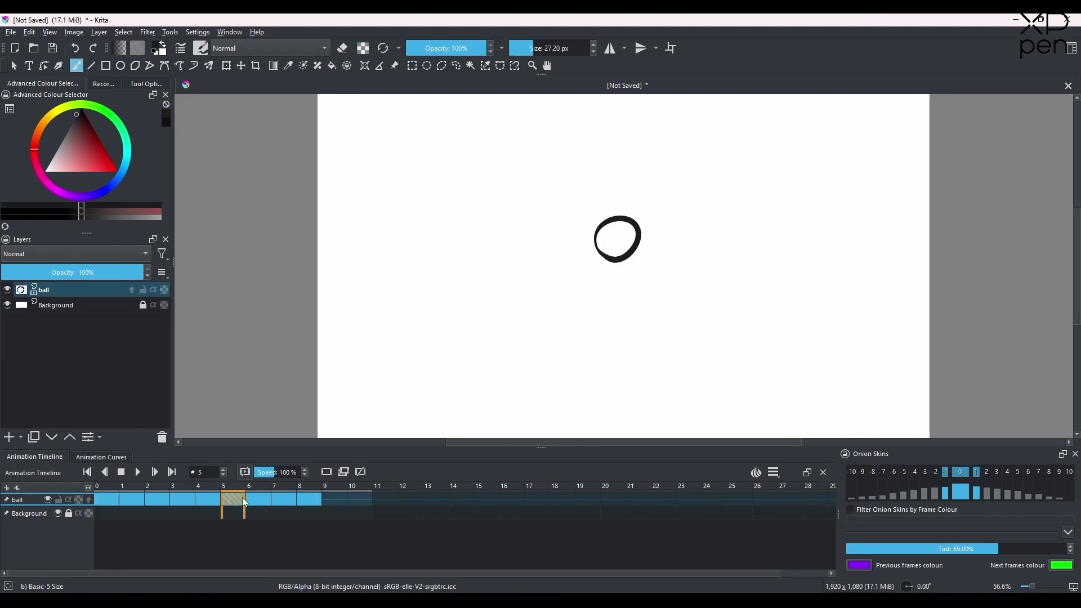
pyautogui.click(266, 498)
pyautogui.click(285, 498)
pyautogui.click(318, 498)
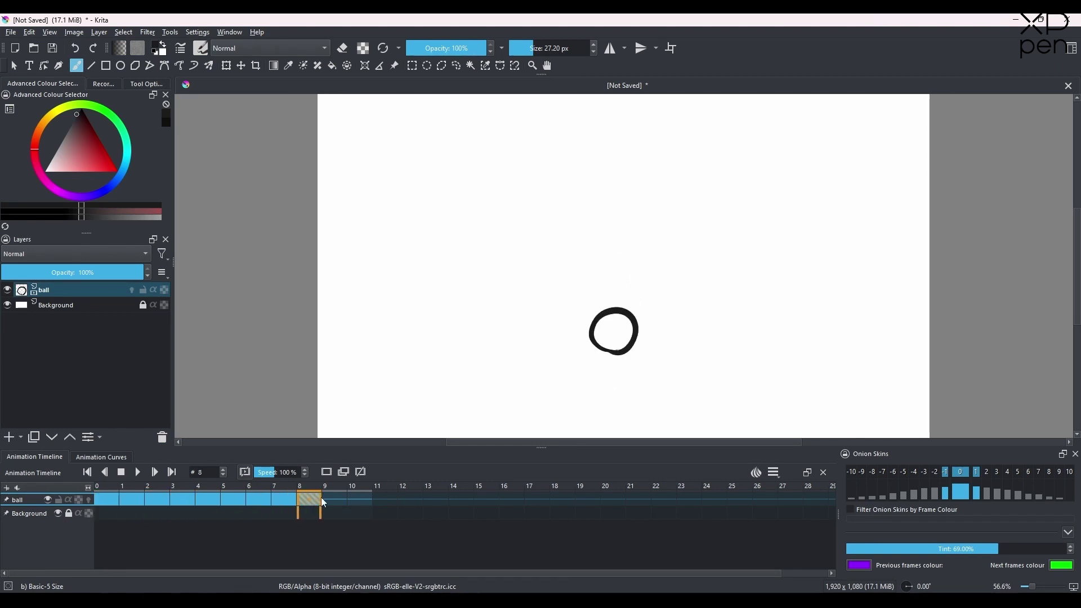
pyautogui.click(109, 498)
pyautogui.click(133, 498)
pyautogui.click(160, 498)
pyautogui.click(192, 499)
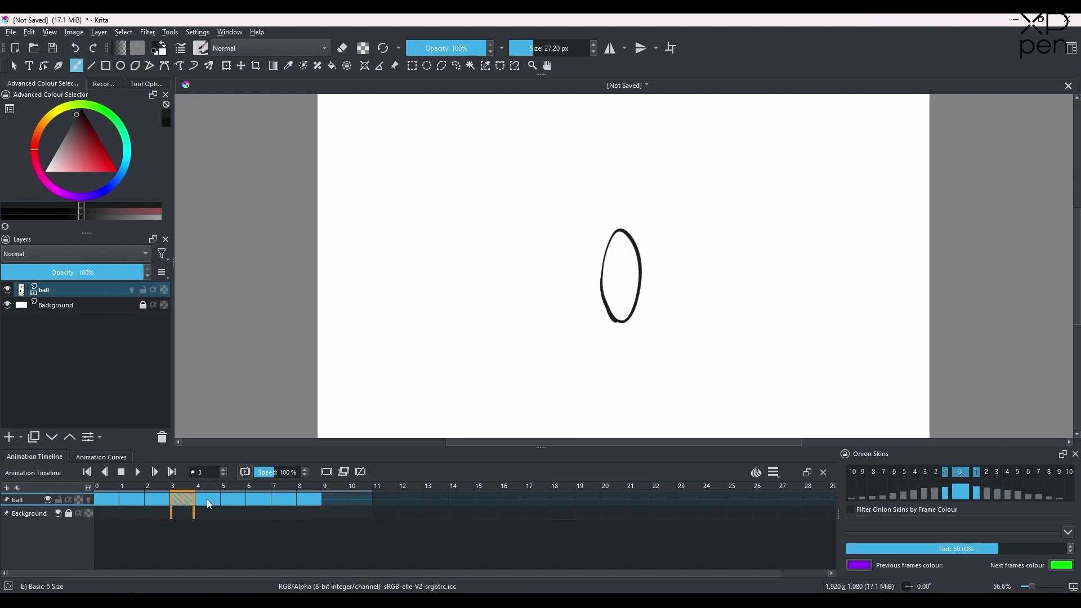
pyautogui.click(159, 498)
pyautogui.click(183, 499)
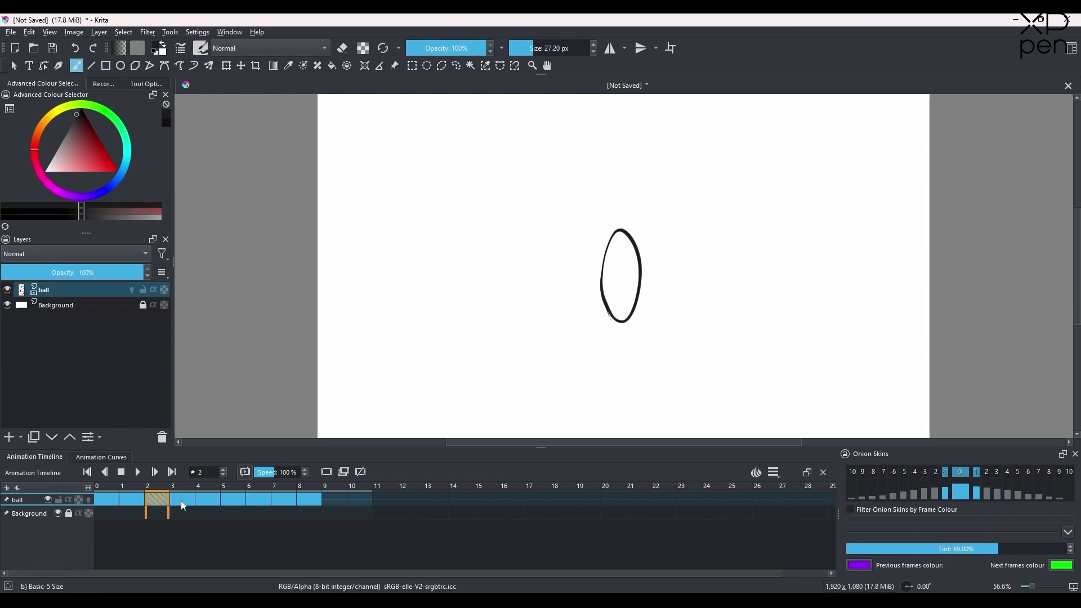
# Play the bouncing ball animation starting from frame 0, and pause it.
pyautogui.click(99, 499)
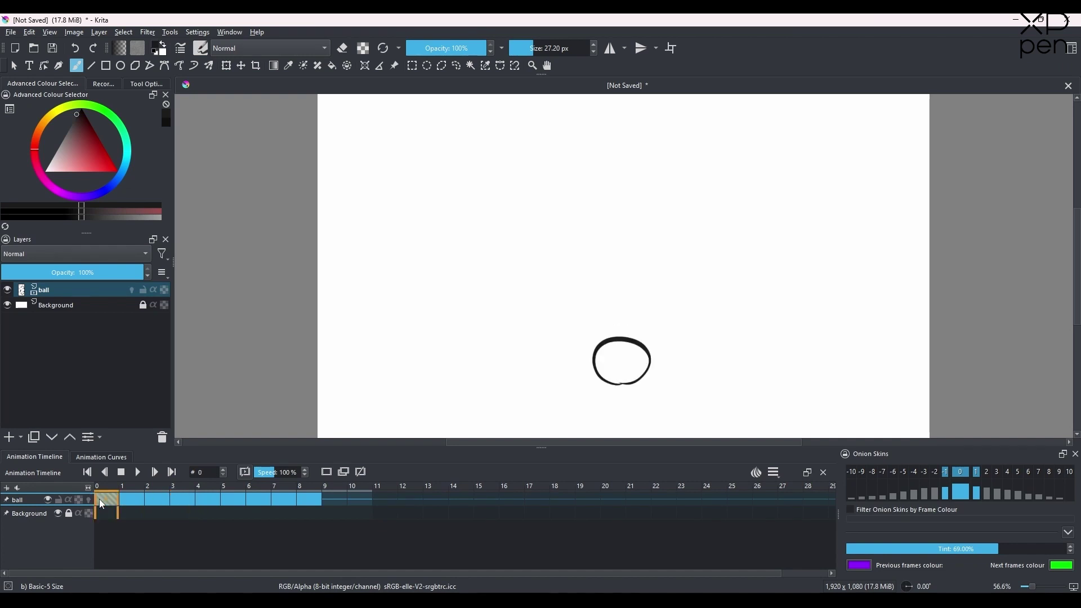
pyautogui.click(138, 472)
pyautogui.press('space')
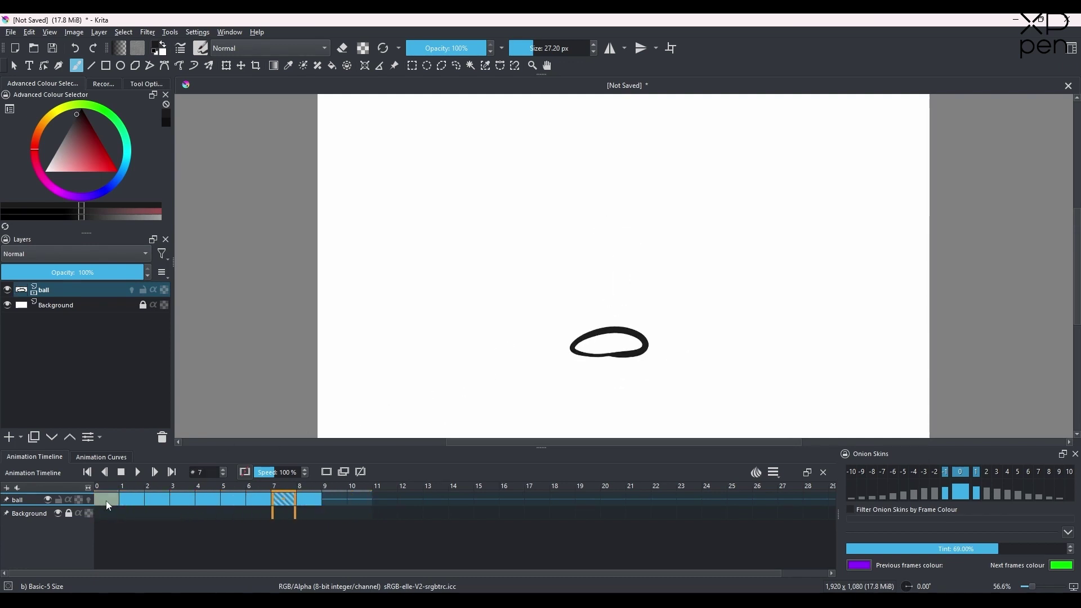
# Add a new paint layer above the ball layer, hide the ball layer, and draw a zigzag stroke across the canvas.
pyautogui.click(9, 437)
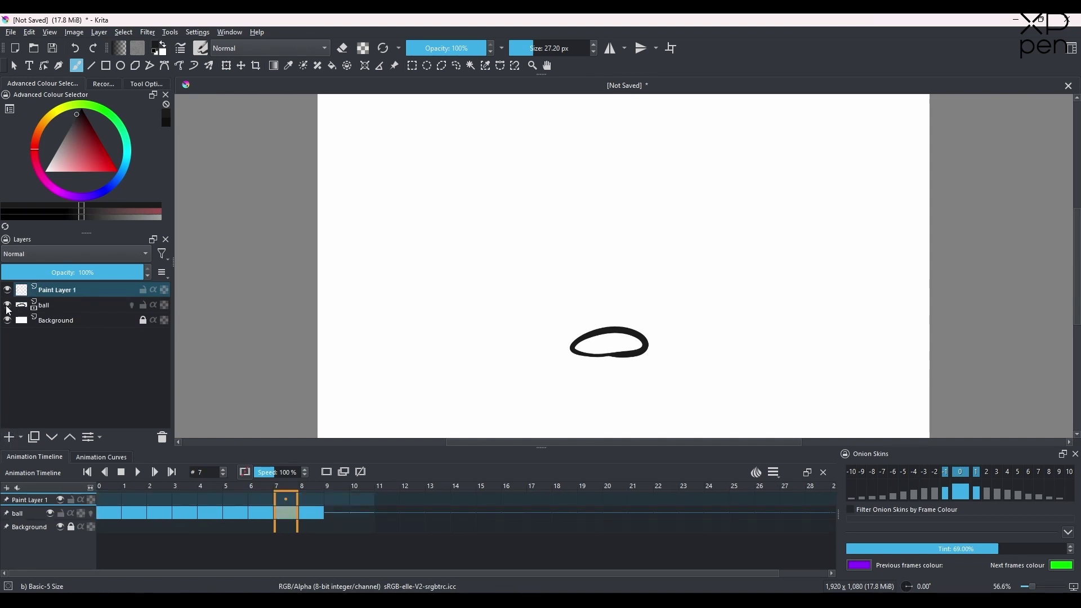
pyautogui.click(7, 305)
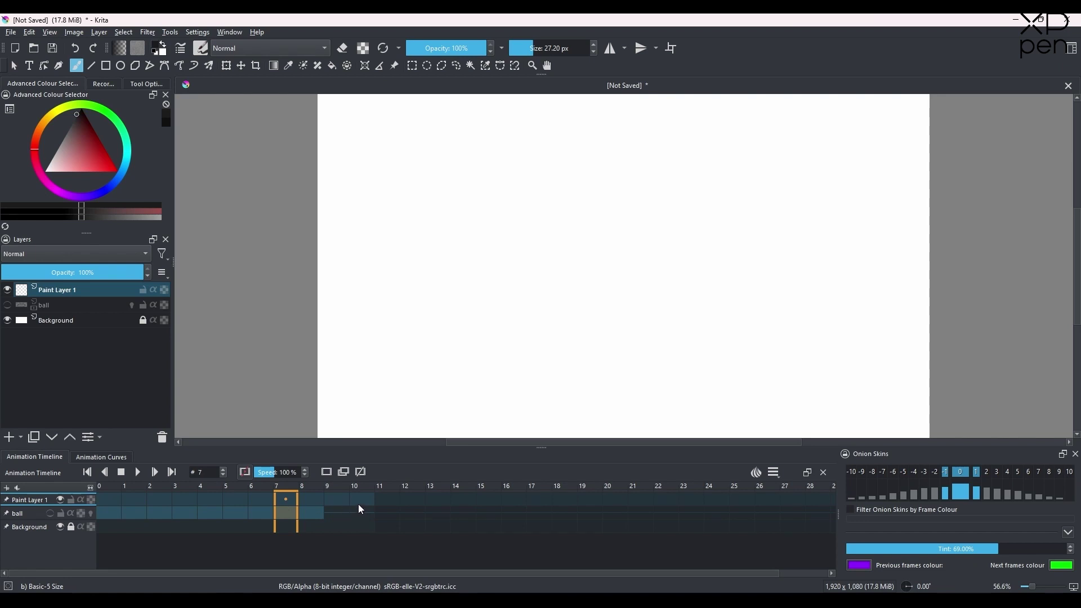
pyautogui.moveTo(532, 257)
pyautogui.mouseDown()
pyautogui.moveTo(600, 225)
pyautogui.moveTo(730, 269)
pyautogui.moveTo(800, 324)
pyautogui.mouseUp()
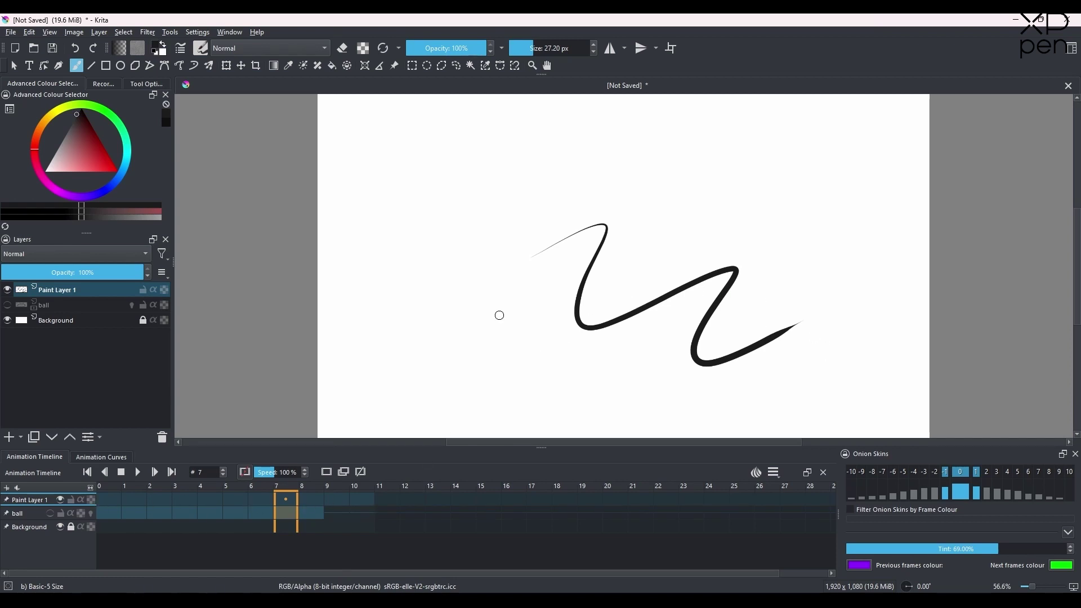
# Hide Paint Layer 1, show the ball layer again, and turn on its onion skins.
pyautogui.click(7, 290)
pyautogui.click(7, 307)
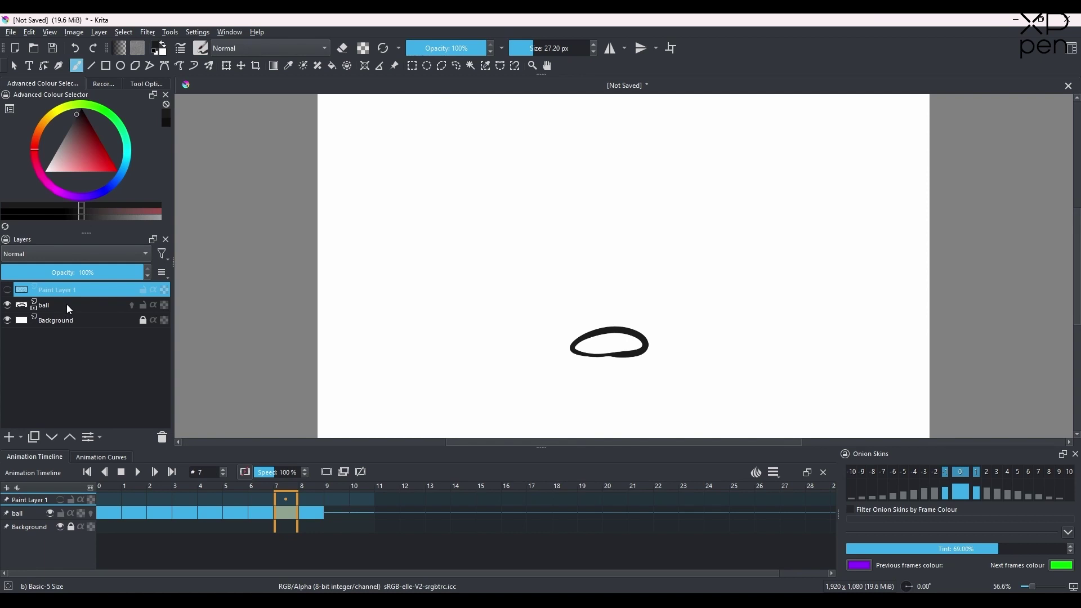
pyautogui.click(141, 309)
pyautogui.click(132, 305)
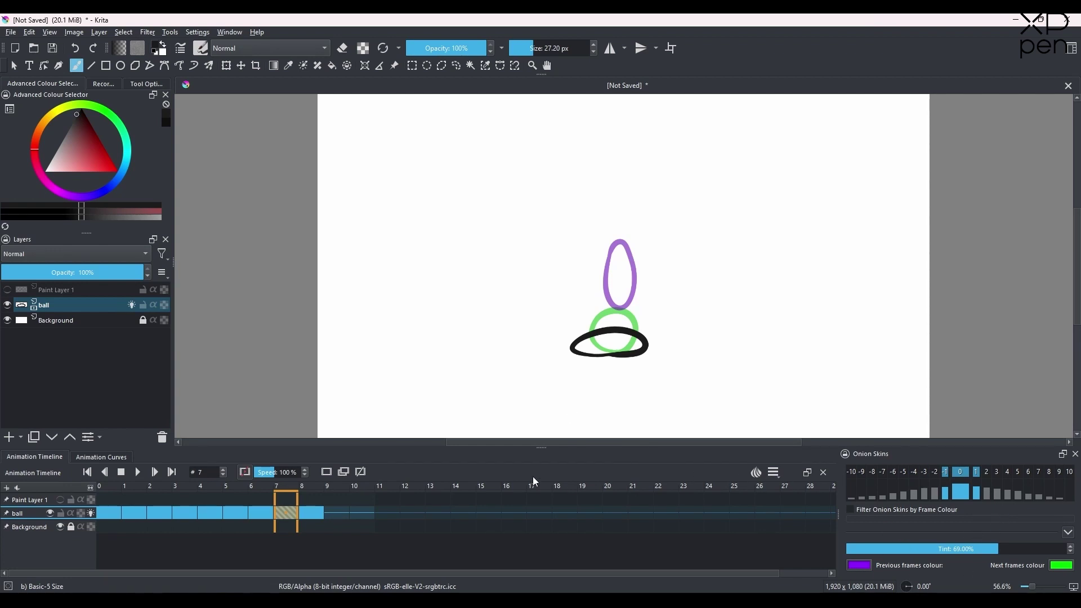
# Step through the ball layer's frames up to frame 8 to compare each drawing with its neighbours using the onion skins.
pyautogui.click(114, 509)
pyautogui.click(136, 512)
pyautogui.click(158, 513)
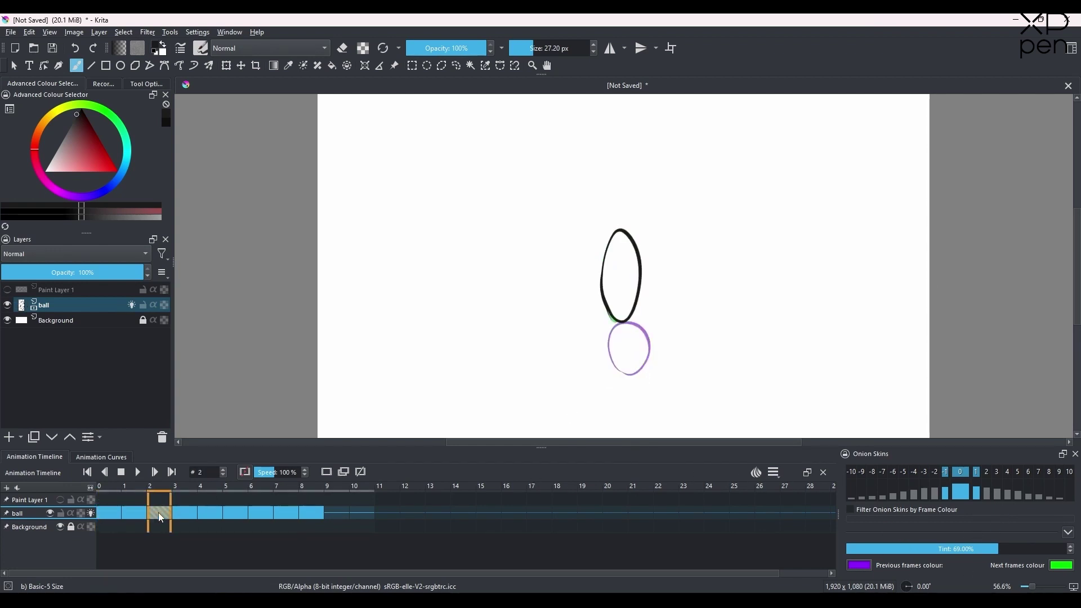
pyautogui.click(184, 512)
pyautogui.click(214, 512)
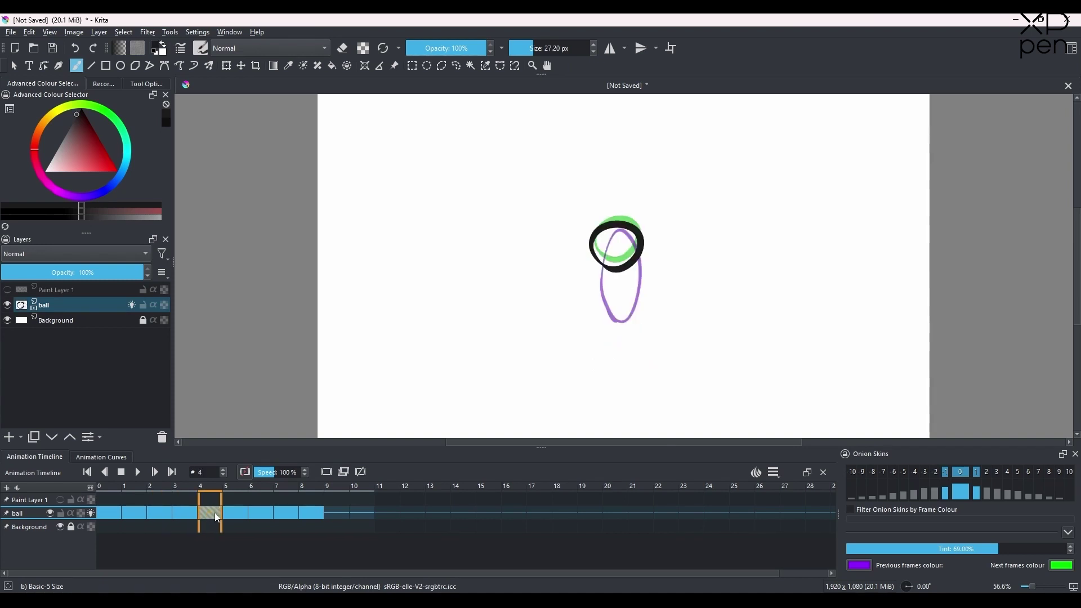
pyautogui.click(244, 513)
pyautogui.click(265, 511)
pyautogui.click(289, 514)
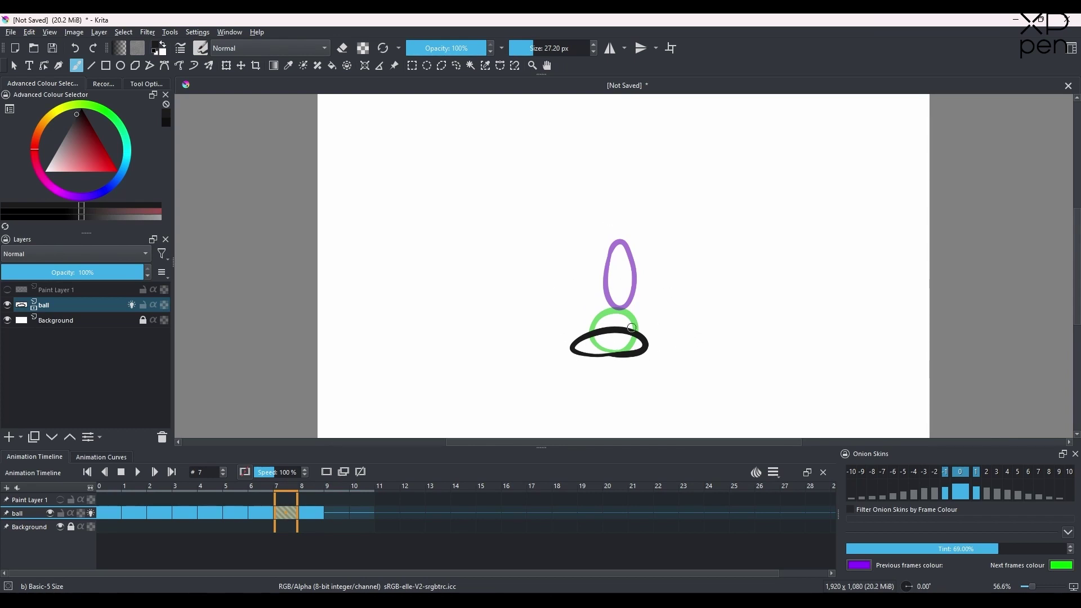
pyautogui.click(261, 513)
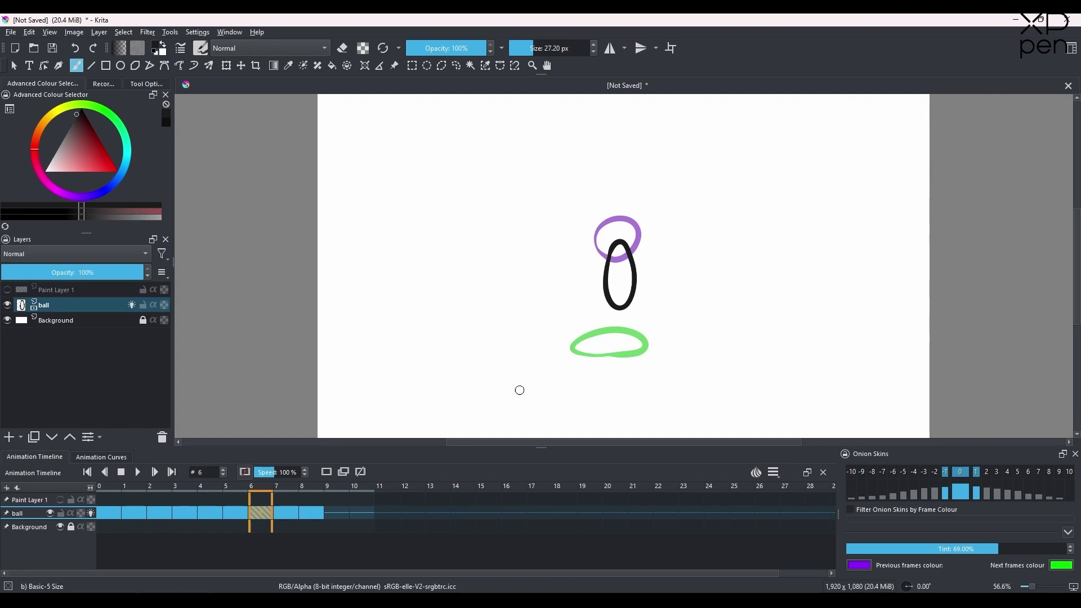
pyautogui.click(291, 514)
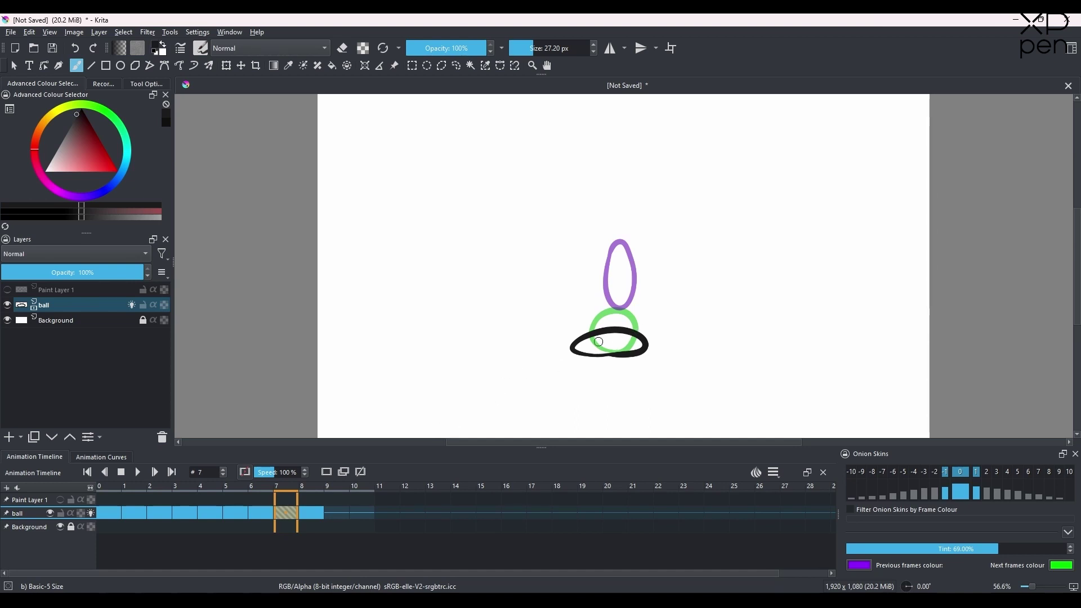
pyautogui.click(315, 514)
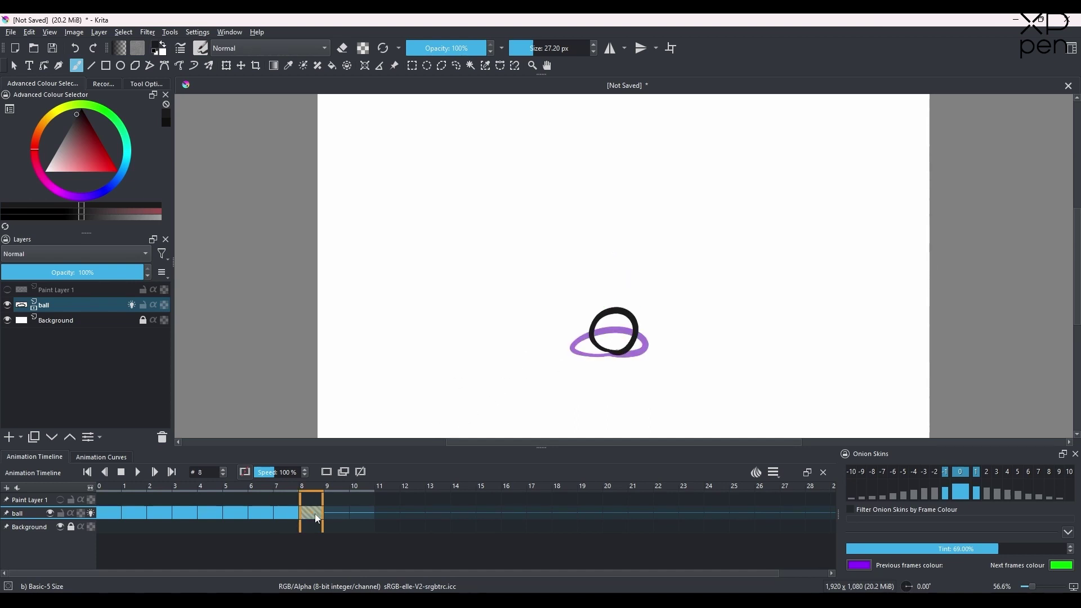
# Return to frame 0 and turn off the ball layer's onion skins.
pyautogui.click(109, 513)
pyautogui.click(90, 513)
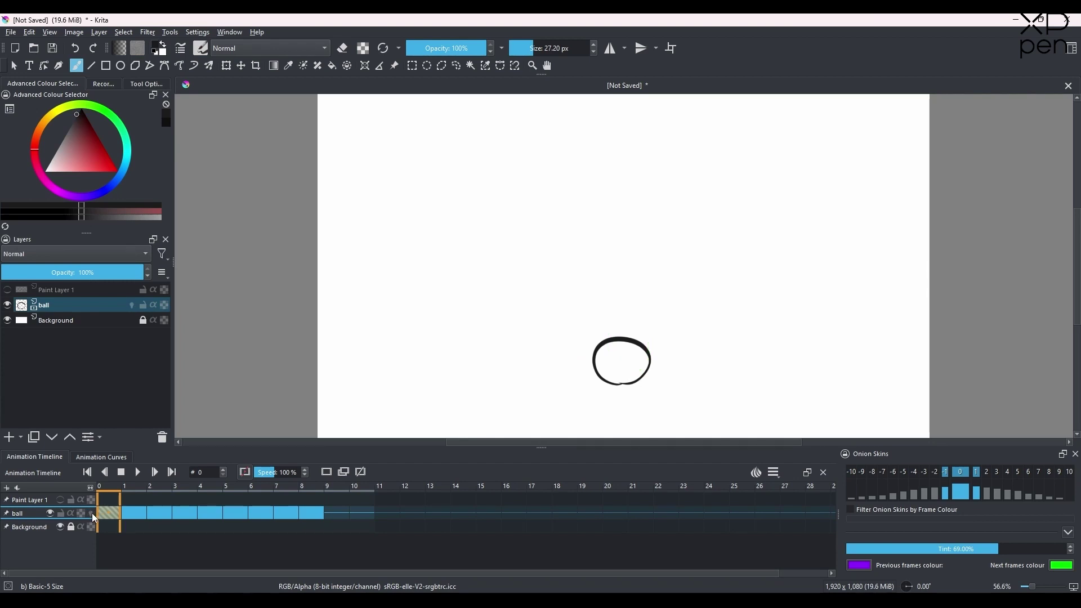
# Show Paint Layer 1 in place of the ball layer and create an animation frame for it at frame 0.
pyautogui.click(96, 290)
pyautogui.click(7, 304)
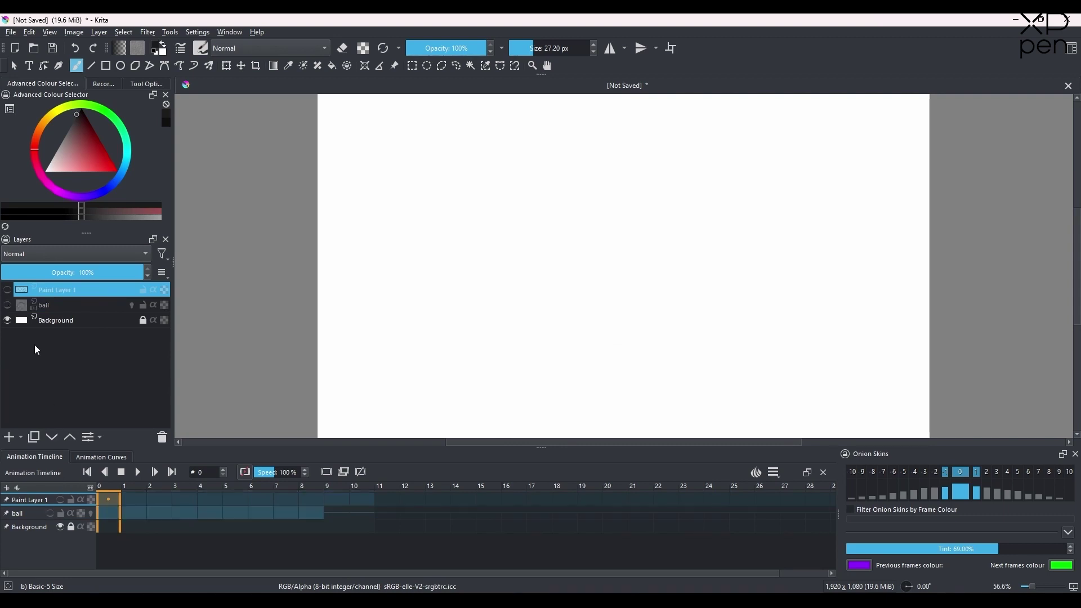
pyautogui.click(7, 290)
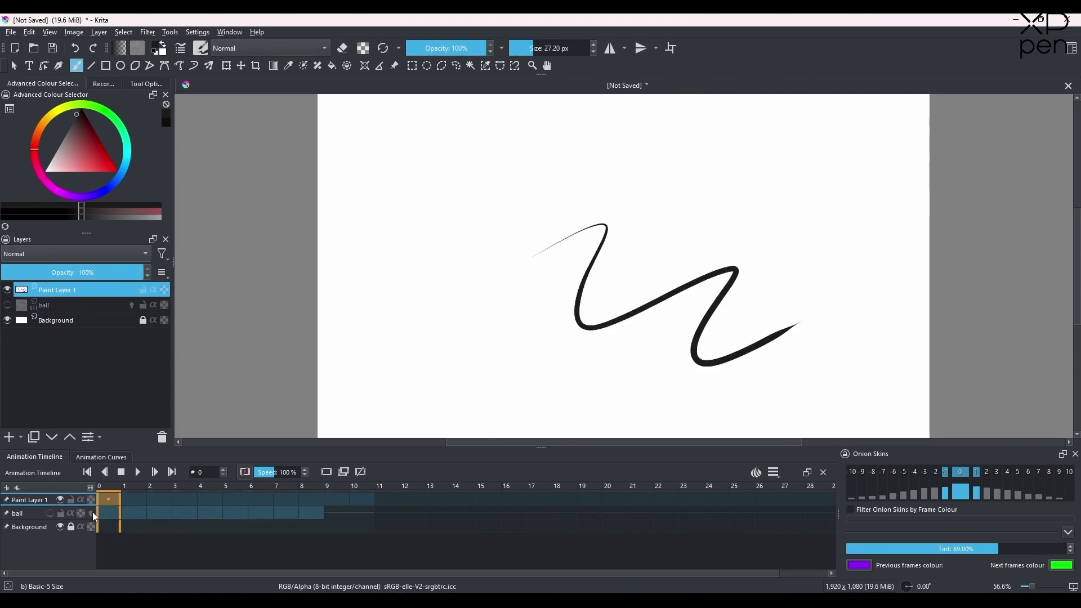
pyautogui.click(327, 473)
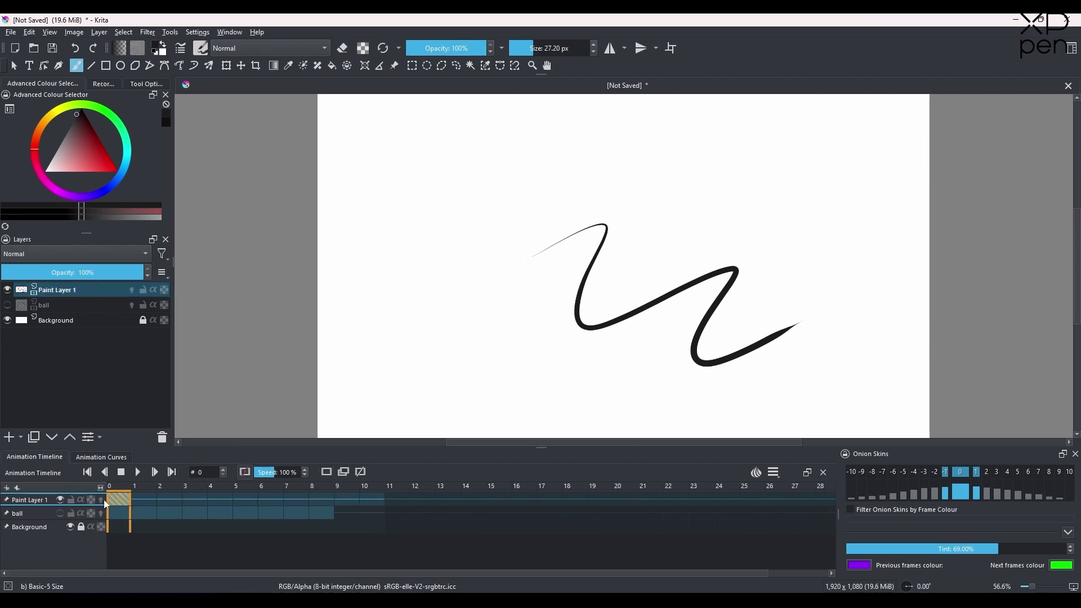
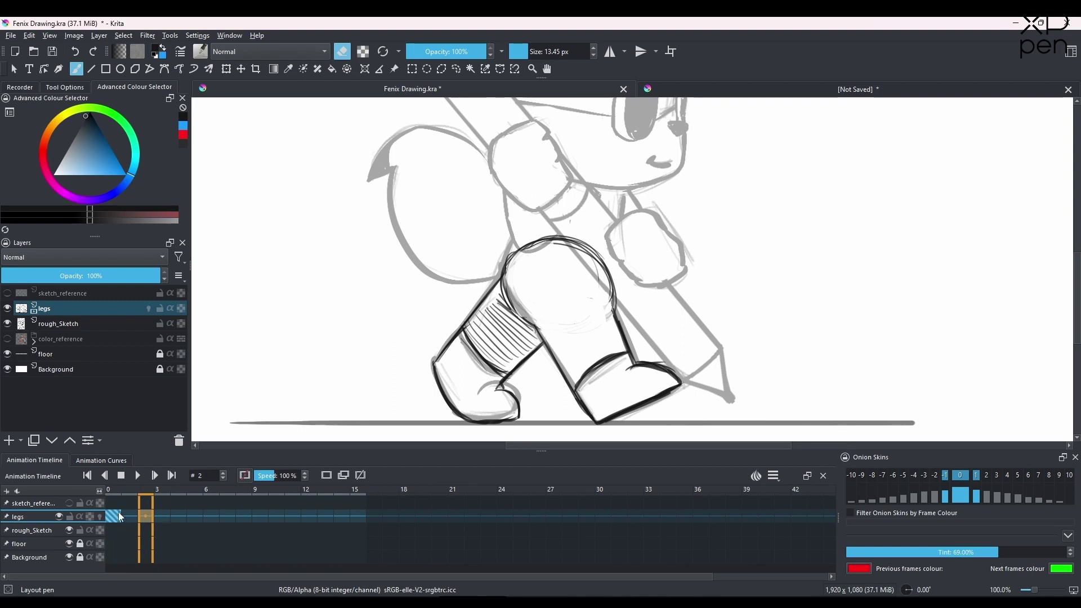
# Add a blank frame at frame 2 of the legs layer in Fenix Drawing.kra and toggle the layer's onion skins.
pyautogui.moveTo(124, 520); pyautogui.dragTo(364, 523)
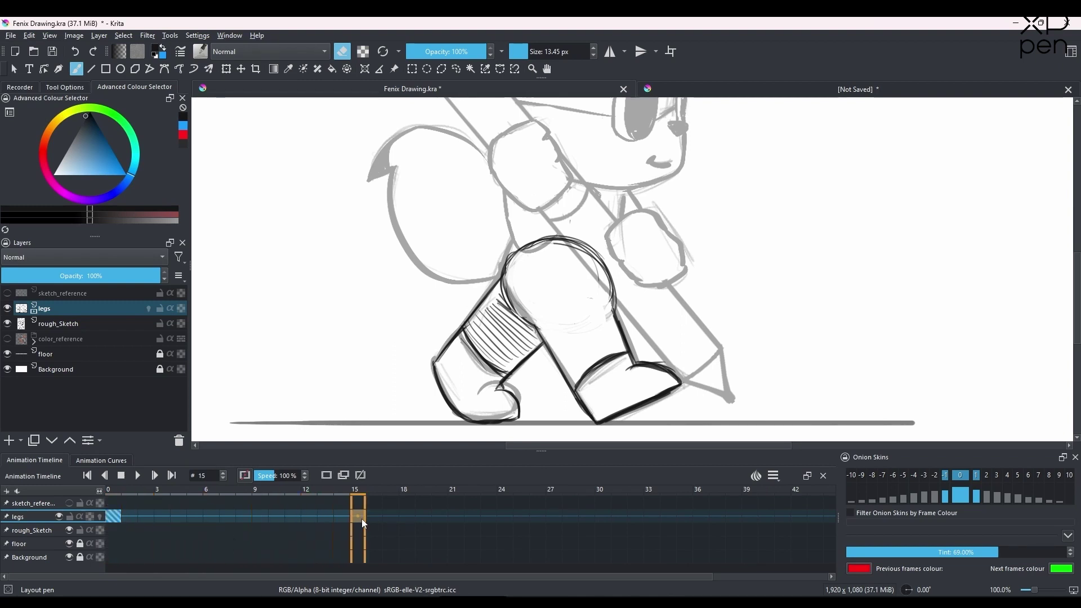
pyautogui.click(148, 519)
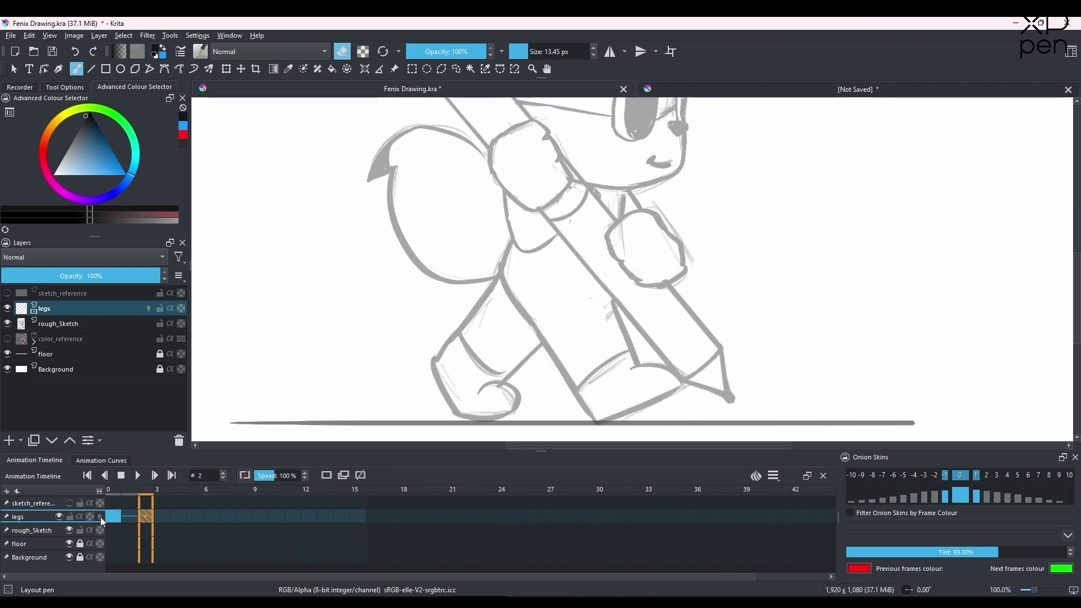
pyautogui.click(102, 518)
pyautogui.click(102, 518)
pyautogui.click(102, 518)
# Turn off eraser mode and sketch a circle for the fox's hip over the rough sketch in frame 2 of the legs layer.
pyautogui.press('e')
pyautogui.moveTo(549, 243)
pyautogui.mouseDown()
pyautogui.moveTo(506, 270)
pyautogui.moveTo(595, 311)
pyautogui.mouseUp()
pyautogui.moveTo(596, 311); pyautogui.dragTo(605, 279)
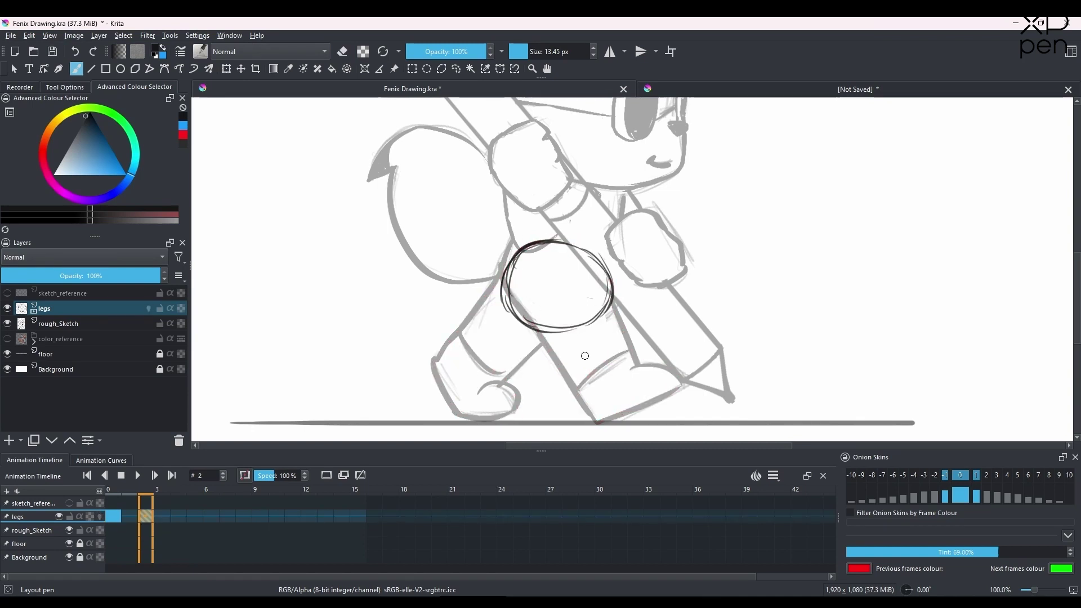
# Trace the fox's front foot from the rough sketch in frame 2 of the legs layer in Fenix Drawing.kra.
pyautogui.click(686, 89)
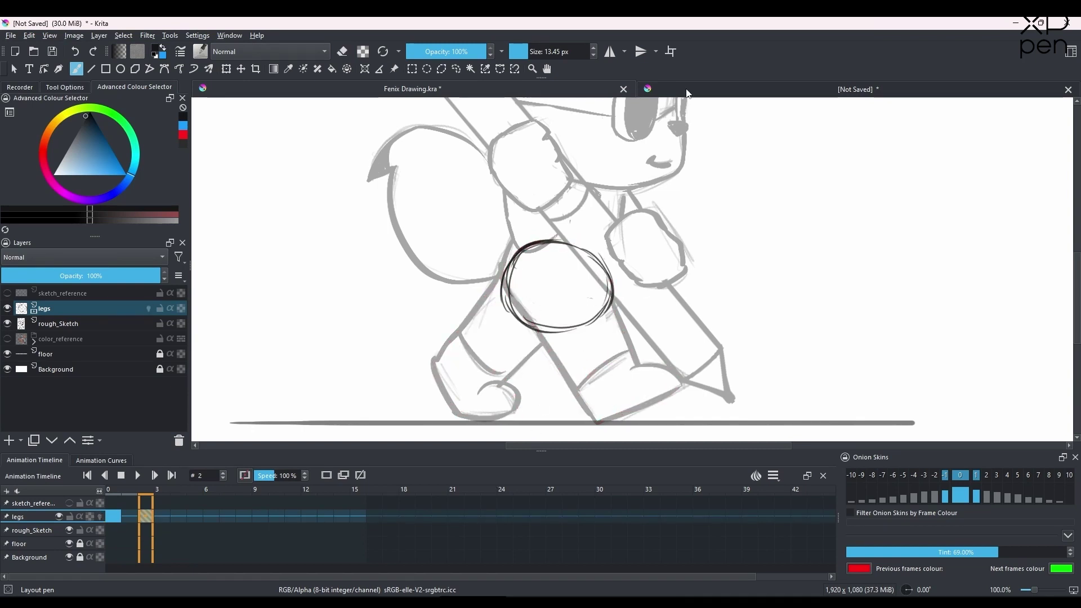
pyautogui.click(570, 90)
pyautogui.moveTo(597, 423); pyautogui.dragTo(679, 387)
pyautogui.moveTo(565, 376); pyautogui.dragTo(596, 423)
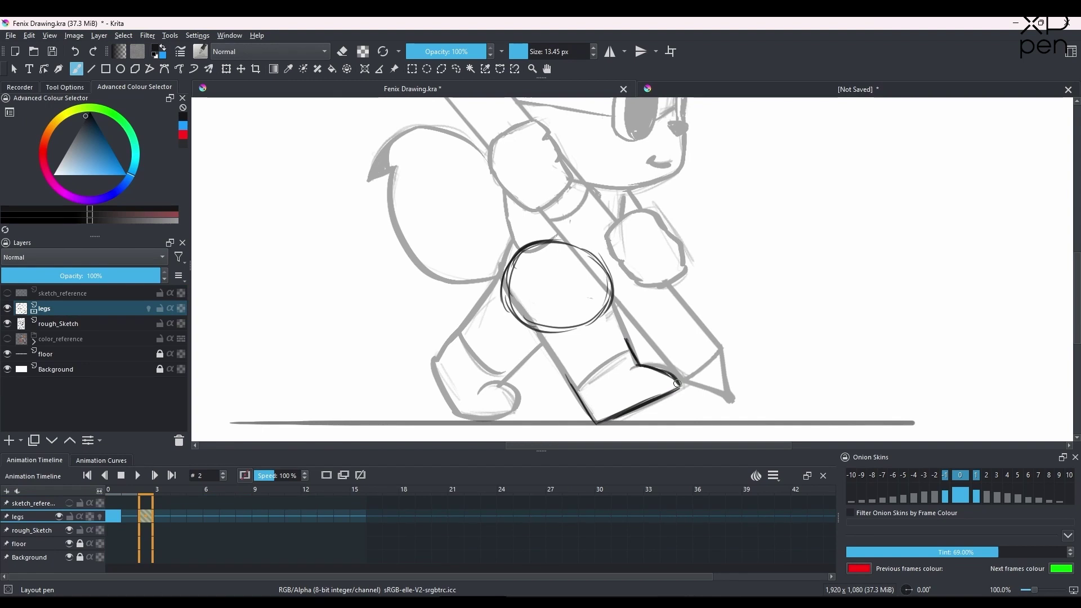
# Transform the sketched foot so it rests flat on the floor beneath the hip circle, and deselect it.
pyautogui.hotkey('ctrl', 't')
pyautogui.moveTo(794, 364); pyautogui.dragTo(635, 388)
pyautogui.press('Return')
pyautogui.click(122, 36)
pyautogui.click(145, 60)
# Sketch the sides of the standing leg from the hip to the foot and the raised back leg behind it.
pyautogui.click(76, 69)
pyautogui.moveTo(523, 325); pyautogui.dragTo(529, 382)
pyautogui.moveTo(507, 276); pyautogui.dragTo(532, 374)
pyautogui.moveTo(611, 288); pyautogui.dragTo(595, 372)
pyautogui.moveTo(472, 364); pyautogui.dragTo(478, 381)
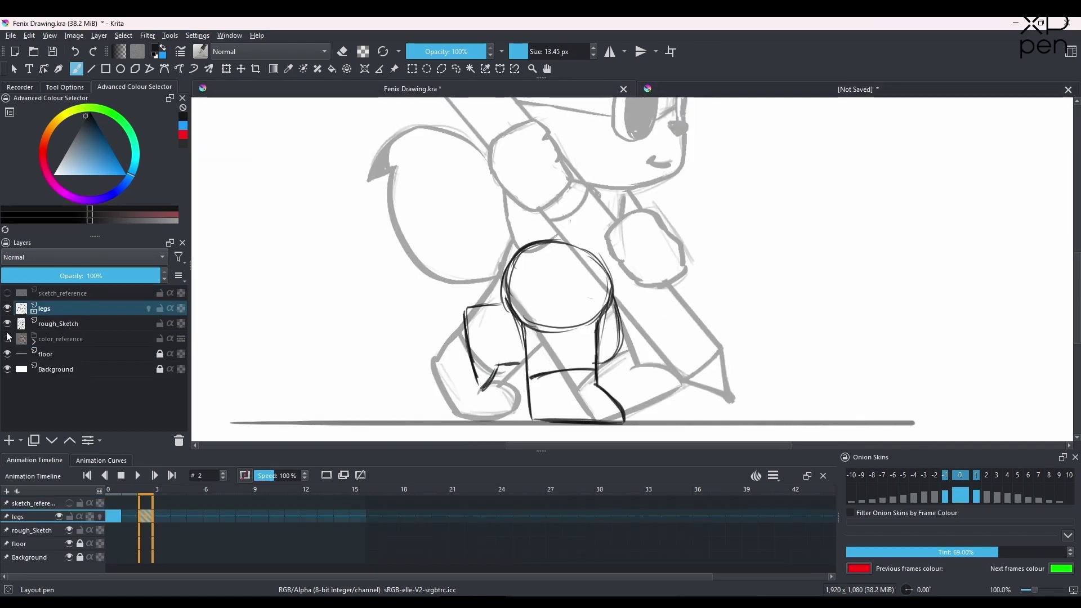
# Hide the rough_Sketch layer and redraw the rounded end of the raised back foot, erasing stray lines.
pyautogui.click(8, 323)
pyautogui.moveTo(500, 370); pyautogui.dragTo(482, 391)
pyautogui.press('e')
pyautogui.moveTo(495, 361)
pyautogui.mouseDown()
pyautogui.moveTo(476, 386)
pyautogui.moveTo(501, 369)
pyautogui.mouseUp()
pyautogui.press('e')
# Flip between neighbouring frames to compare the legs and try erasing a line at the raised foot's upper corner.
pyautogui.press(',')
pyautogui.press('.')
pyautogui.press(',')
pyautogui.press('.')
pyautogui.press('e')
pyautogui.moveTo(496, 369)
pyautogui.mouseDown()
pyautogui.moveTo(485, 393)
pyautogui.moveTo(499, 363)
pyautogui.mouseUp()
pyautogui.press('e')
pyautogui.hotkey('ctrl', 'z')
# Erase the overlapping line at the hip's lower edge and hatch the shaded areas on both sides of the standing leg.
pyautogui.press('e')
pyautogui.moveTo(526, 322)
pyautogui.mouseDown()
pyautogui.moveTo(586, 315)
pyautogui.moveTo(510, 298)
pyautogui.mouseUp()
pyautogui.press('e')
pyautogui.moveTo(509, 313); pyautogui.dragTo(515, 362)
pyautogui.moveTo(609, 316); pyautogui.dragTo(604, 360)
# Show the rough_Sketch layer again and add a blank frame at frame 4 of the legs layer with onion skins on.
pyautogui.click(8, 323)
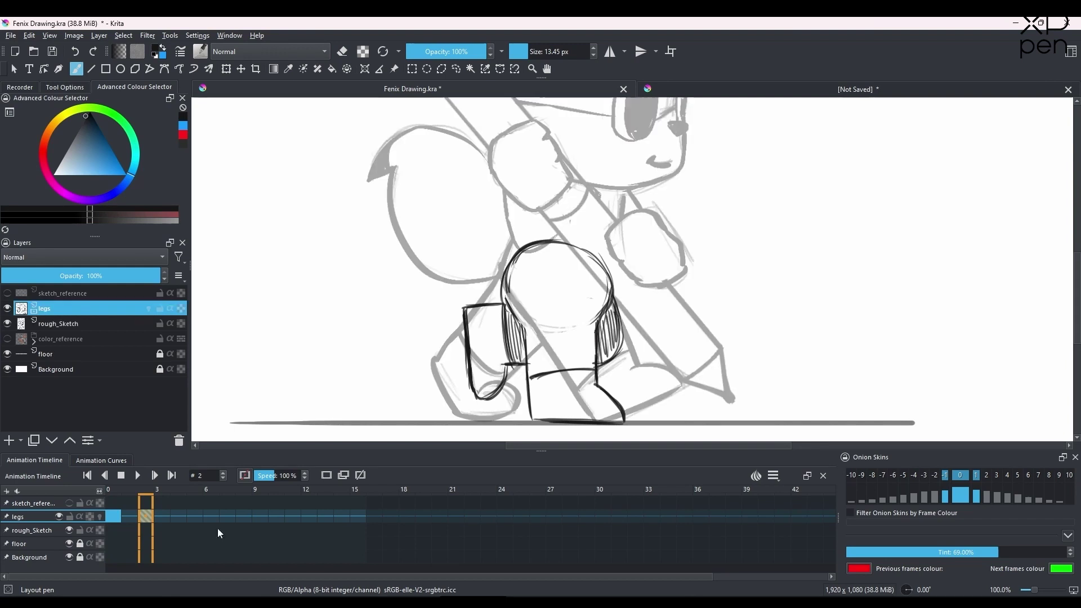
pyautogui.click(179, 523)
pyautogui.press(',')
pyautogui.press(',')
pyautogui.press('.')
pyautogui.press('.')
pyautogui.press('Delete')
pyautogui.press('o')
pyautogui.press('e')
pyautogui.press('e')
# Sketch the hip circle and a foot in frame 4 of the legs layer, following the previous frame's onion skin.
pyautogui.moveTo(554, 246)
pyautogui.mouseDown()
pyautogui.moveTo(607, 282)
pyautogui.moveTo(557, 329)
pyautogui.mouseUp()
pyautogui.moveTo(532, 372)
pyautogui.mouseDown()
pyautogui.moveTo(540, 418)
pyautogui.moveTo(608, 422)
pyautogui.mouseUp()
pyautogui.moveTo(598, 378); pyautogui.dragTo(613, 393)
# Rotate the frame 4 foot and move it back to the rear foot's position.
pyautogui.hotkey('ctrl', 't')
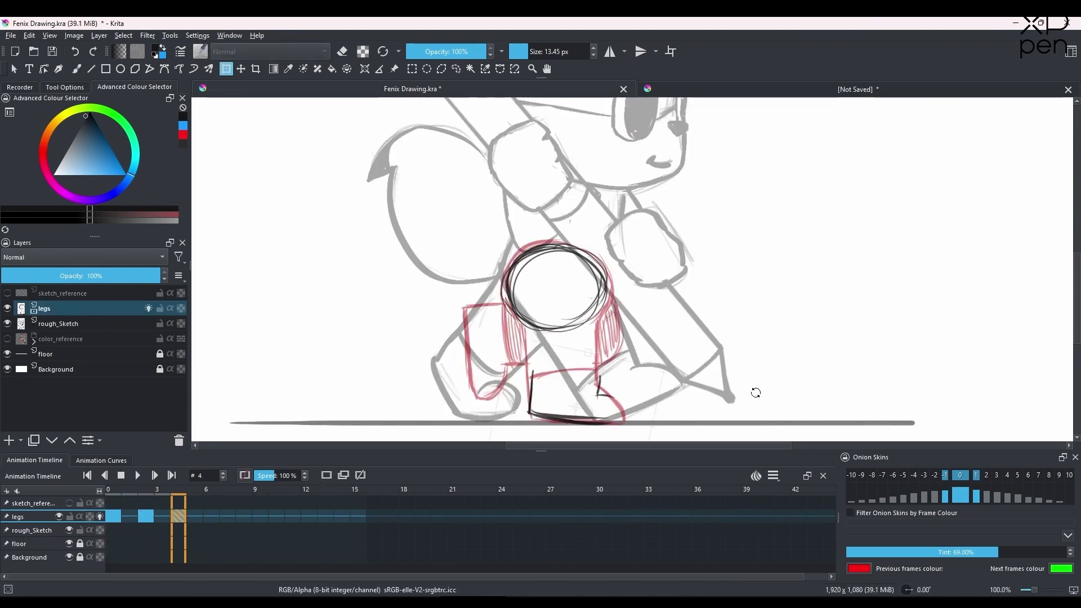
pyautogui.moveTo(756, 393); pyautogui.dragTo(713, 470)
pyautogui.moveTo(575, 403); pyautogui.dragTo(461, 383)
pyautogui.press('b')
# Outline the rear foot and the back leg up to the hip circle in frame 4.
pyautogui.moveTo(473, 420); pyautogui.dragTo(507, 418)
pyautogui.moveTo(485, 388); pyautogui.dragTo(509, 423)
pyautogui.moveTo(433, 366); pyautogui.dragTo(472, 419)
pyautogui.moveTo(450, 327); pyautogui.dragTo(506, 270)
pyautogui.moveTo(542, 337); pyautogui.dragTo(511, 420)
# Draw the front leg and its raised-toe foot in frame 4, and turn off the legs layer's onion skins.
pyautogui.moveTo(554, 338); pyautogui.dragTo(627, 420)
pyautogui.moveTo(614, 322); pyautogui.dragTo(642, 345)
pyautogui.moveTo(627, 420); pyautogui.dragTo(701, 368)
pyautogui.moveTo(597, 343)
pyautogui.mouseDown()
pyautogui.moveTo(630, 405)
pyautogui.moveTo(688, 381)
pyautogui.mouseUp()
pyautogui.click(100, 516)
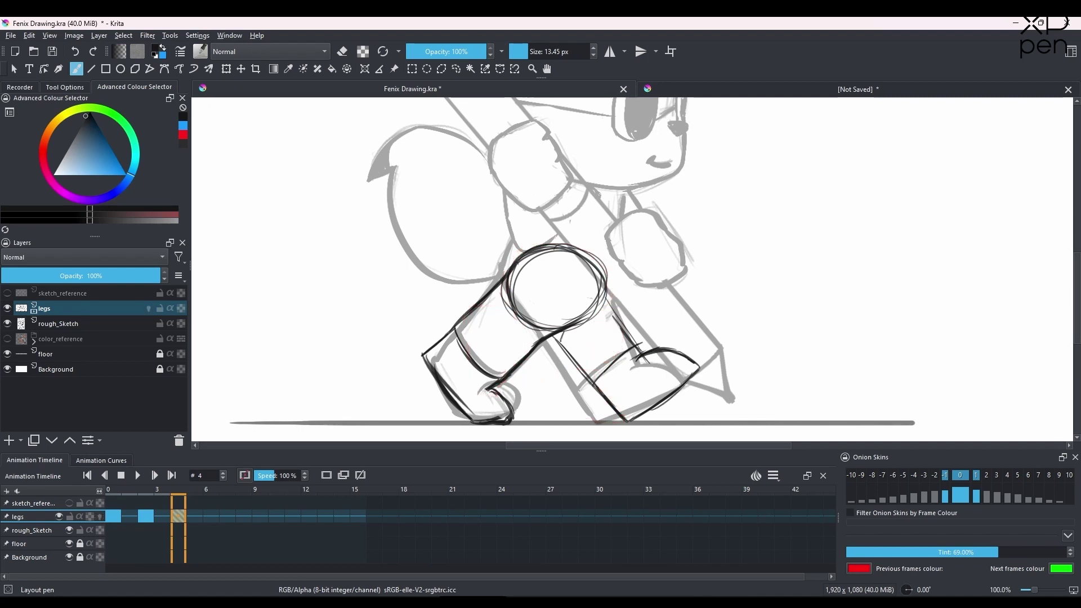
# Hatch the front leg and clean up the hip circle where it meets the back leg, and play the animation.
pyautogui.moveTo(562, 340); pyautogui.dragTo(622, 352)
pyautogui.press('e')
pyautogui.moveTo(509, 276); pyautogui.dragTo(554, 330)
pyautogui.moveTo(535, 259); pyautogui.dragTo(521, 316)
pyautogui.press('e')
pyautogui.moveTo(604, 287); pyautogui.dragTo(570, 325)
pyautogui.press('space')
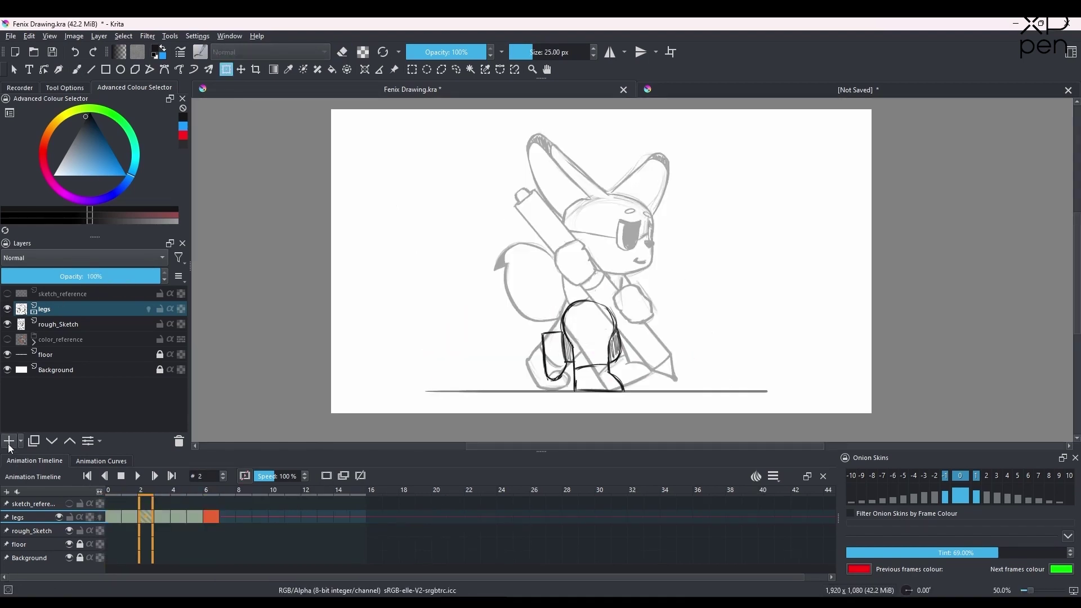
# Add a paint layer named body above legs and draw the fox's torso on it in red.
pyautogui.click(9, 440)
pyautogui.moveTo(108, 292)
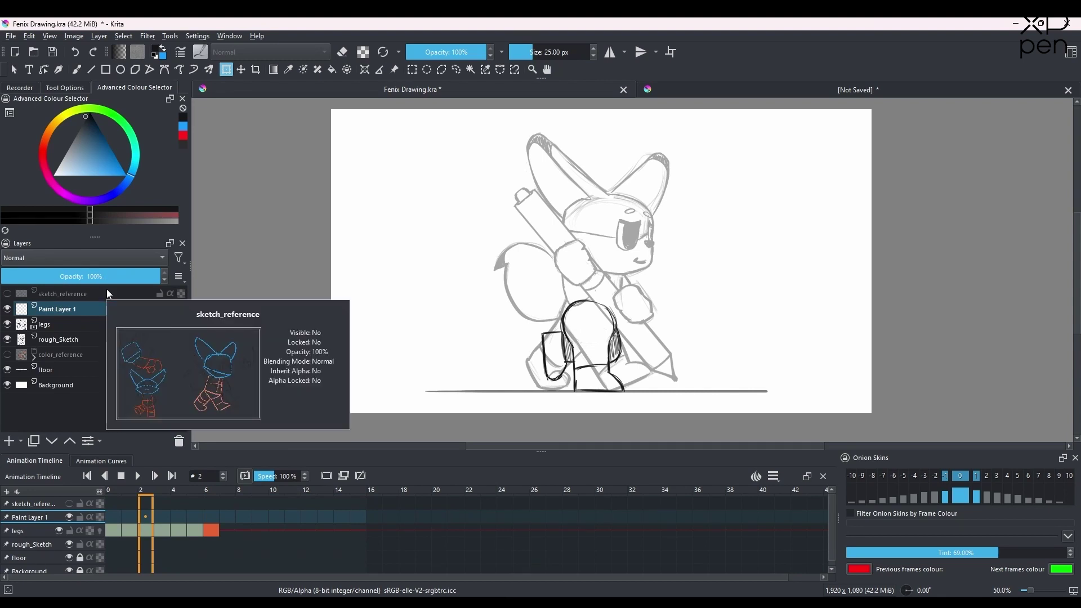
pyautogui.doubleClick(82, 309)
pyautogui.write('bo')
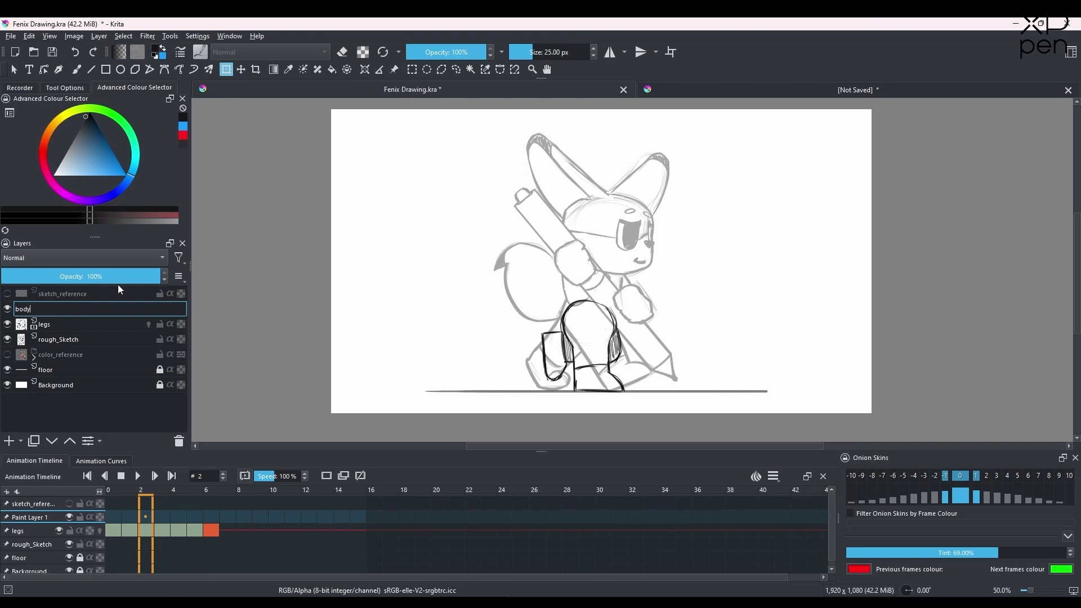
pyautogui.write('dy')
pyautogui.press('Return')
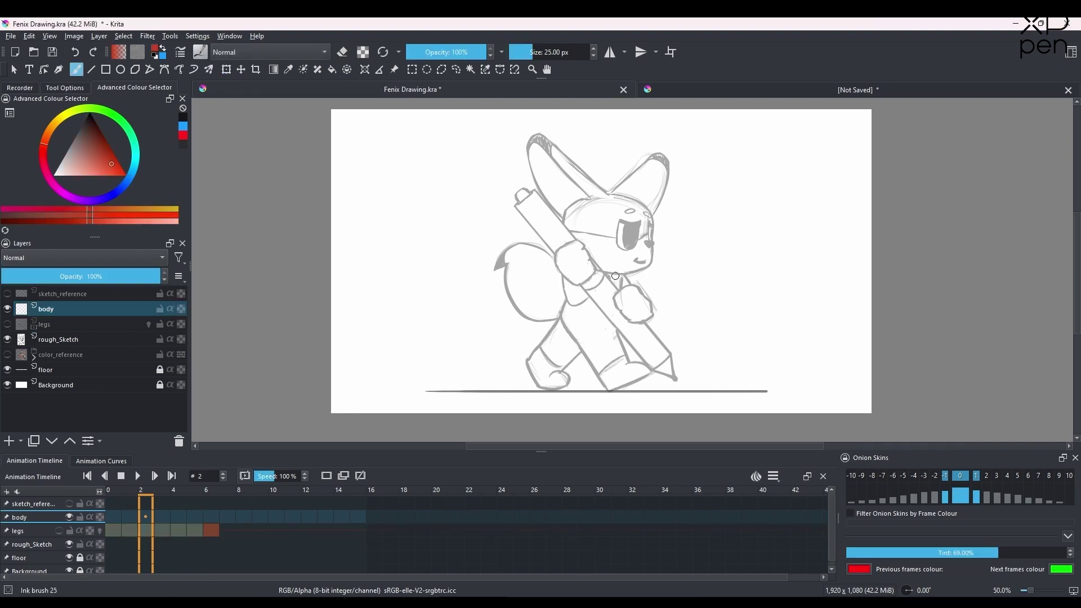
pyautogui.moveTo(615, 275); pyautogui.dragTo(613, 324)
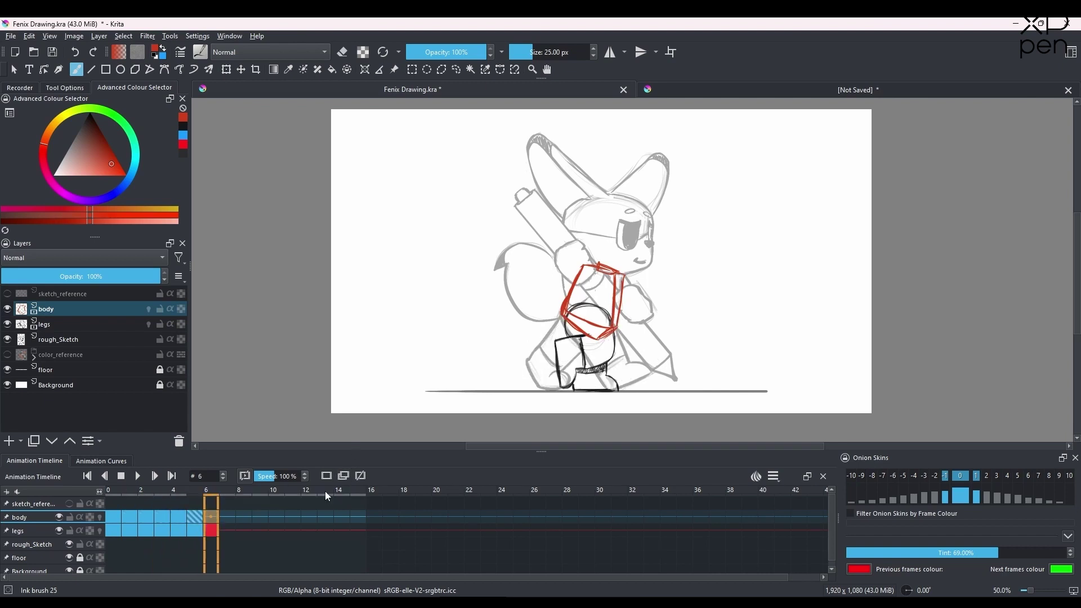
# Reposition the torso to follow the hips in successive frames of the body layer using the Transform tool.
pyautogui.hotkey('ctrl', 't')
pyautogui.scroll(2, 619, 290)
pyautogui.moveTo(605, 293); pyautogui.dragTo(615, 285)
pyautogui.press('Return')
pyautogui.press('Right')
pyautogui.click(617, 288)
pyautogui.press('Return')
# Change the onion skin colour for previous frames to purple.
pyautogui.click(860, 568)
pyautogui.click(470, 302)
pyautogui.click(606, 439)
# Go to frame 3 of the body layer and step through the following frames to check the torso's placement.
pyautogui.click(167, 522)
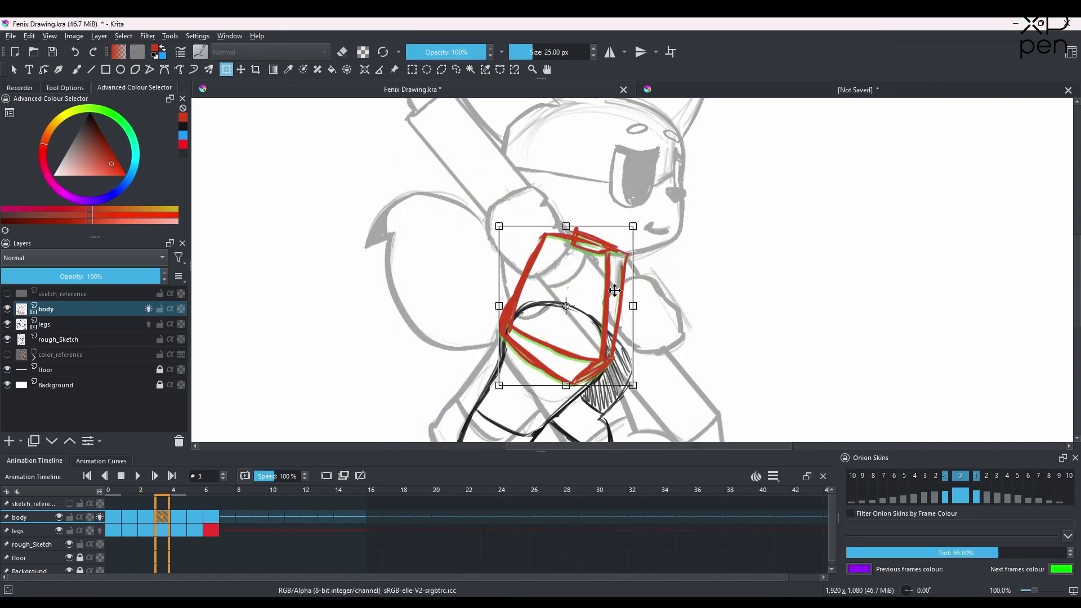
pyautogui.press('Right')
pyautogui.press('Right')
pyautogui.press('Right')
pyautogui.press('Return')
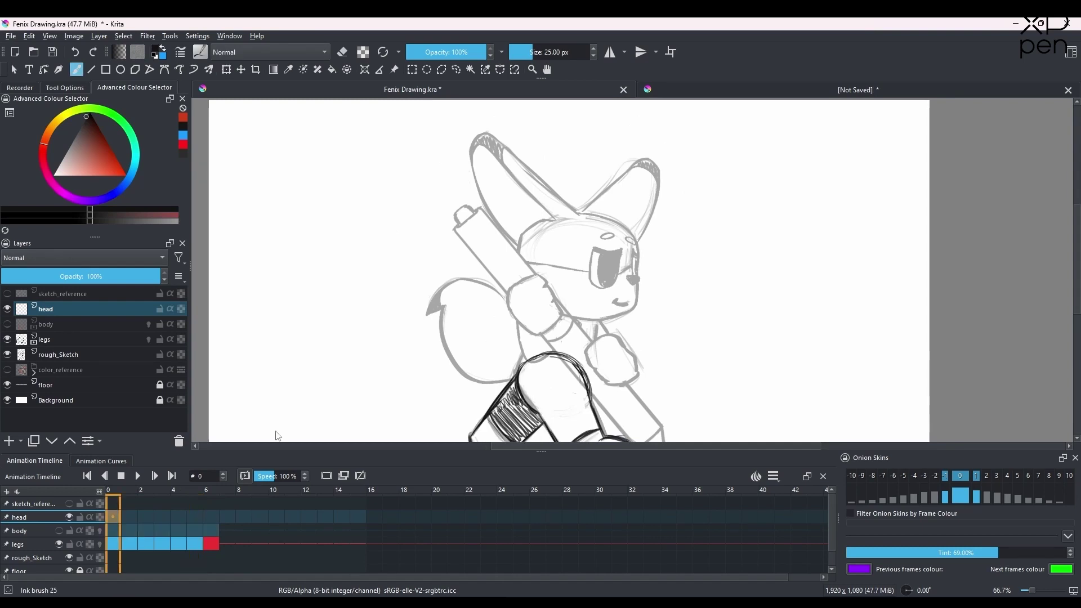
# Trace the head outline, the glasses' side strap and the black nose on the head layer at frame 0.
pyautogui.moveTo(515, 264)
pyautogui.mouseDown()
pyautogui.moveTo(585, 217)
pyautogui.moveTo(636, 250)
pyautogui.mouseUp()
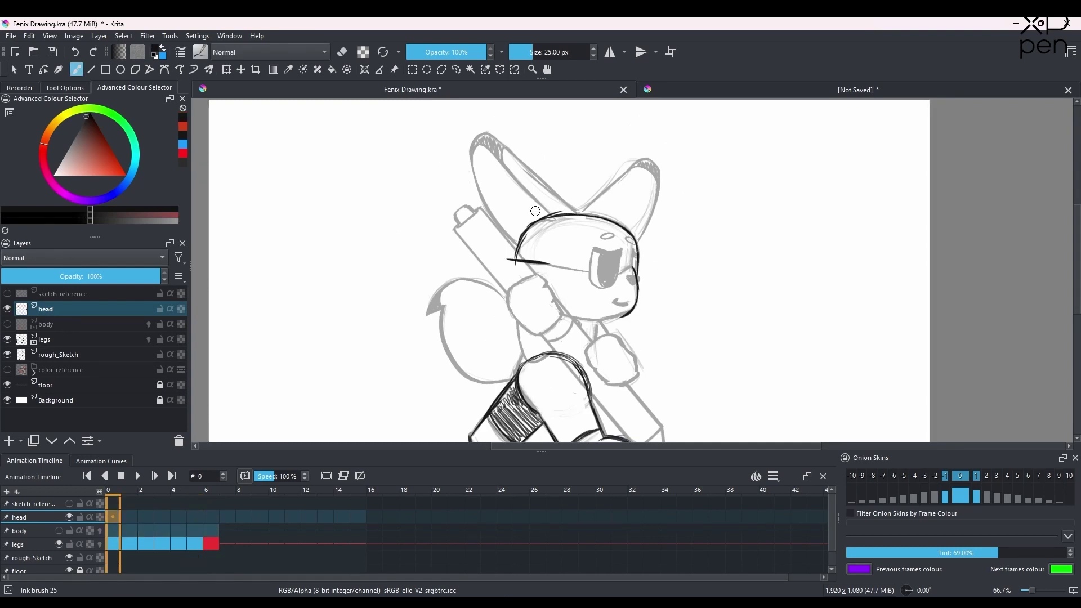
pyautogui.moveTo(547, 263); pyautogui.dragTo(590, 272)
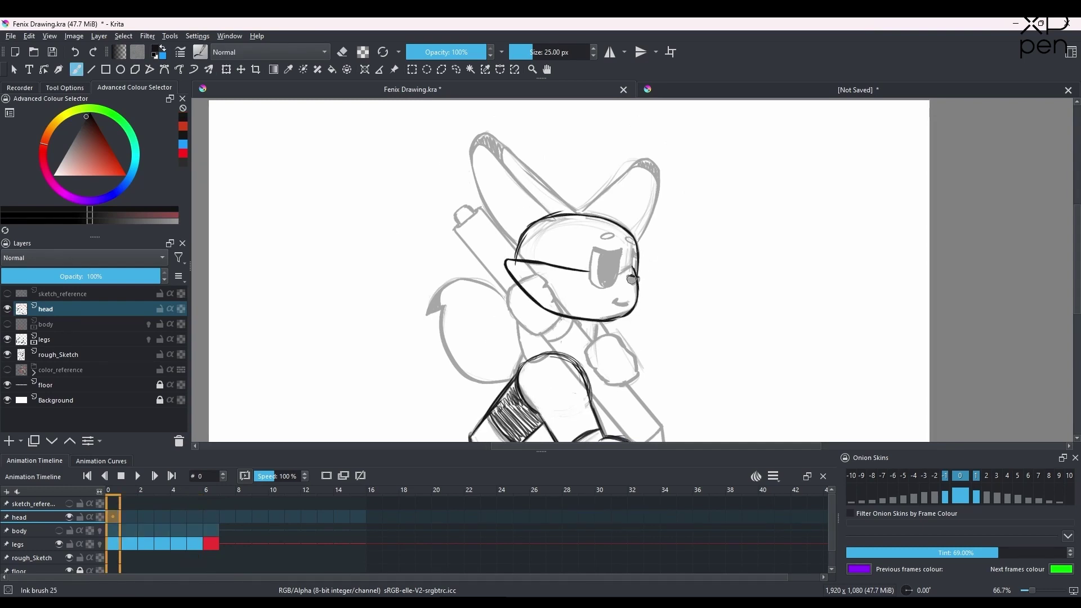
pyautogui.press('e')
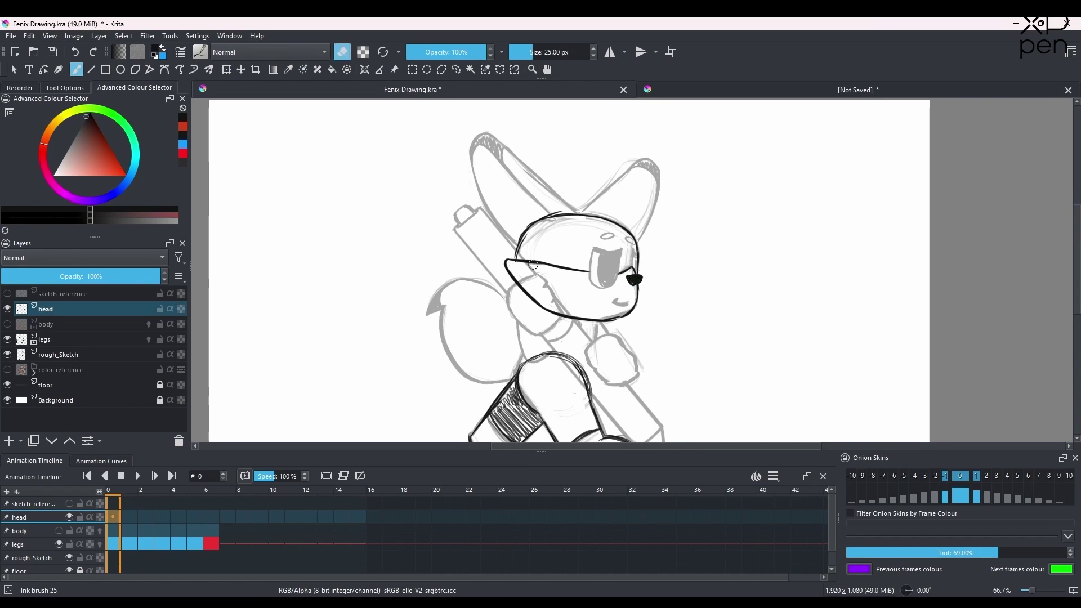
pyautogui.press('e')
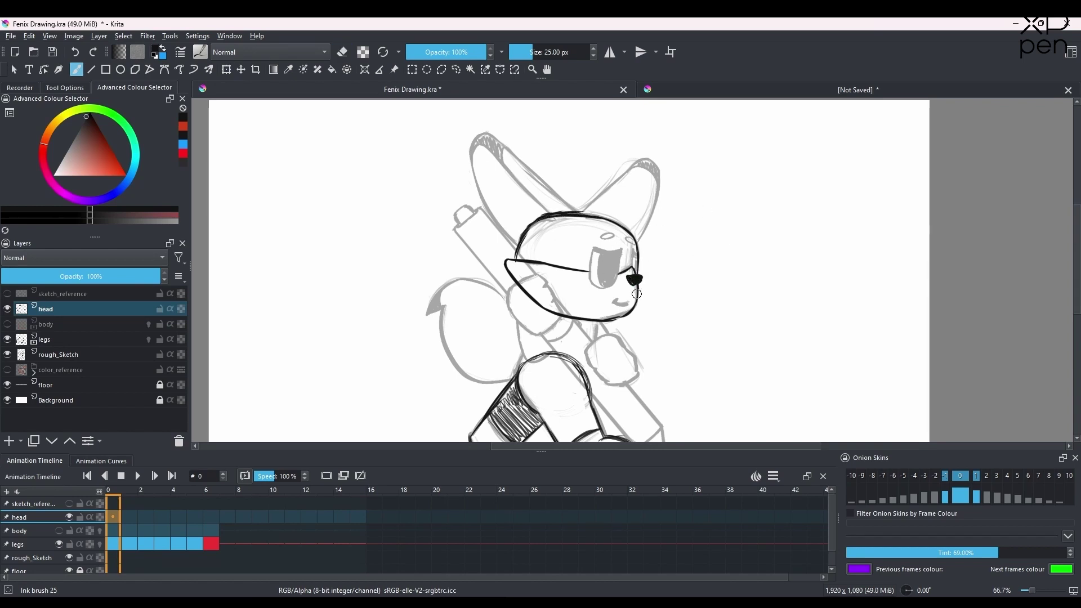
# Draw the fox's sunglasses and mouth over the rough sketch on the head layer and fill the lens with black.
pyautogui.moveTo(589, 285); pyautogui.dragTo(593, 249)
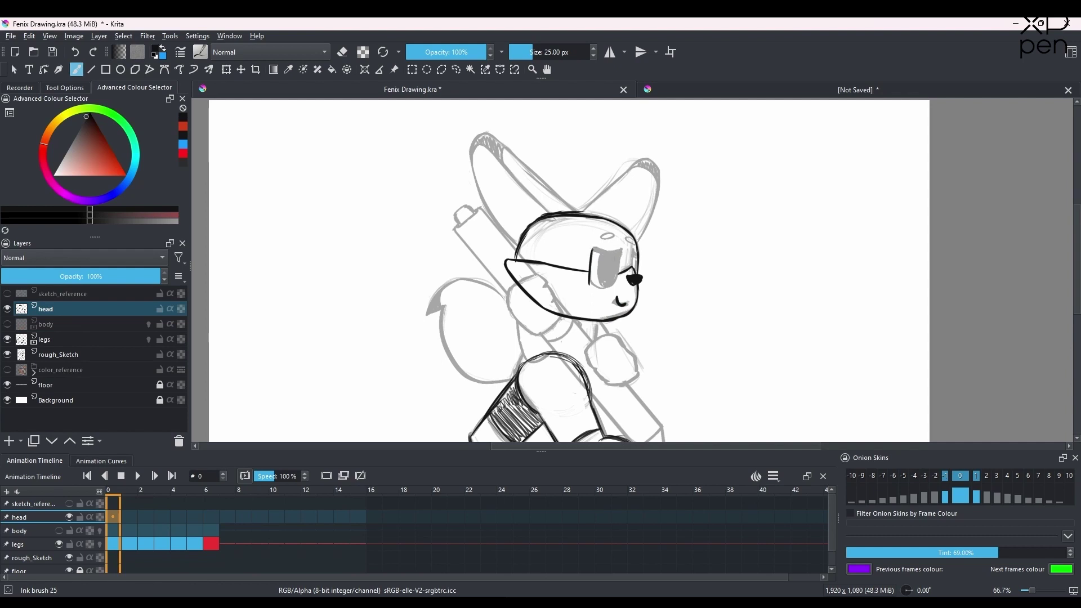
pyautogui.moveTo(615, 285); pyautogui.dragTo(590, 285)
pyautogui.hotkey('ctrl', 'z')
pyautogui.scroll(2, 643, 243)
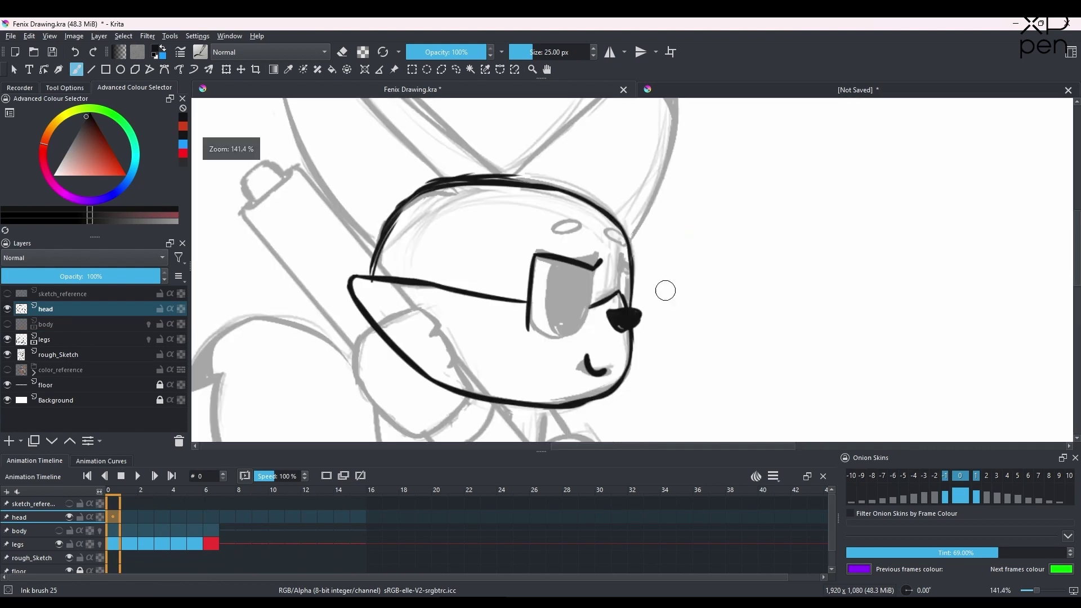
pyautogui.moveTo(666, 289); pyautogui.dragTo(652, 261)
pyautogui.press('e')
pyautogui.press('e')
pyautogui.moveTo(514, 281); pyautogui.dragTo(538, 307)
pyautogui.moveTo(588, 232); pyautogui.dragTo(568, 296)
pyautogui.moveTo(572, 242); pyautogui.dragTo(526, 234)
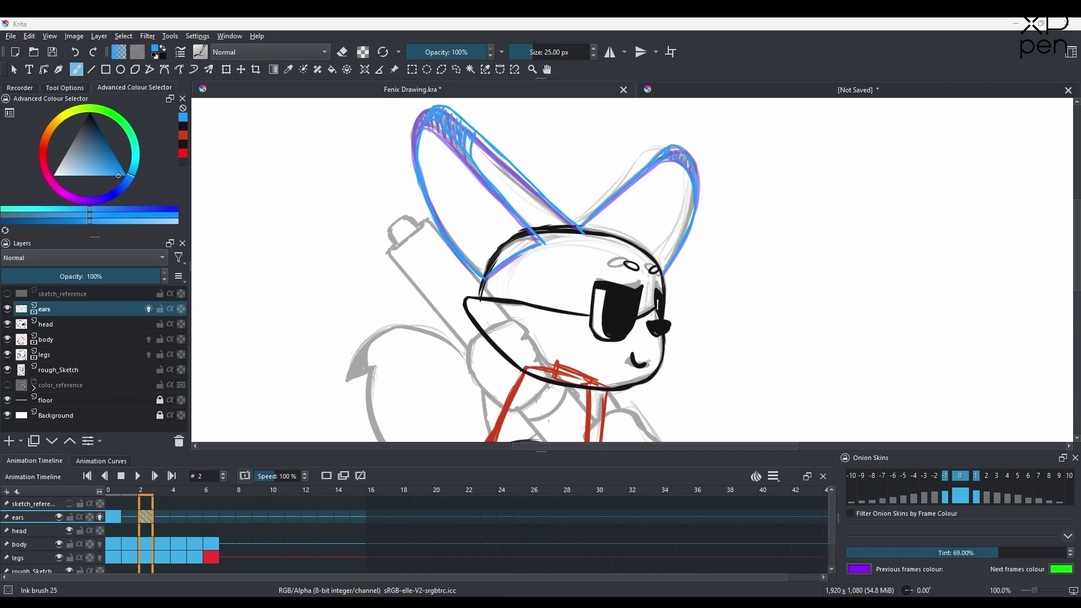
# Shade the tip of the ear above the face in frame 2 of the ears layer and advance to frame 4.
pyautogui.moveTo(658, 148); pyautogui.dragTo(689, 167)
pyautogui.press('Right')
pyautogui.press('Right')
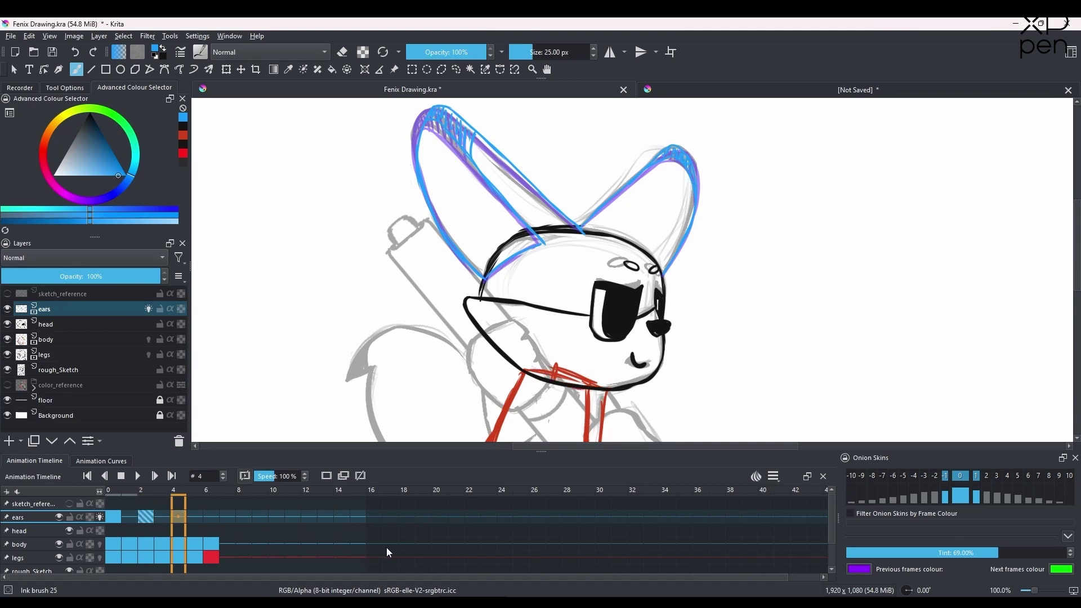
# Turn off the ears layer's onion skins and play the animation from its first frames to preview the ears.
pyautogui.click(99, 516)
pyautogui.scroll(-2, 594, 161)
pyautogui.moveTo(116, 495); pyautogui.dragTo(141, 509)
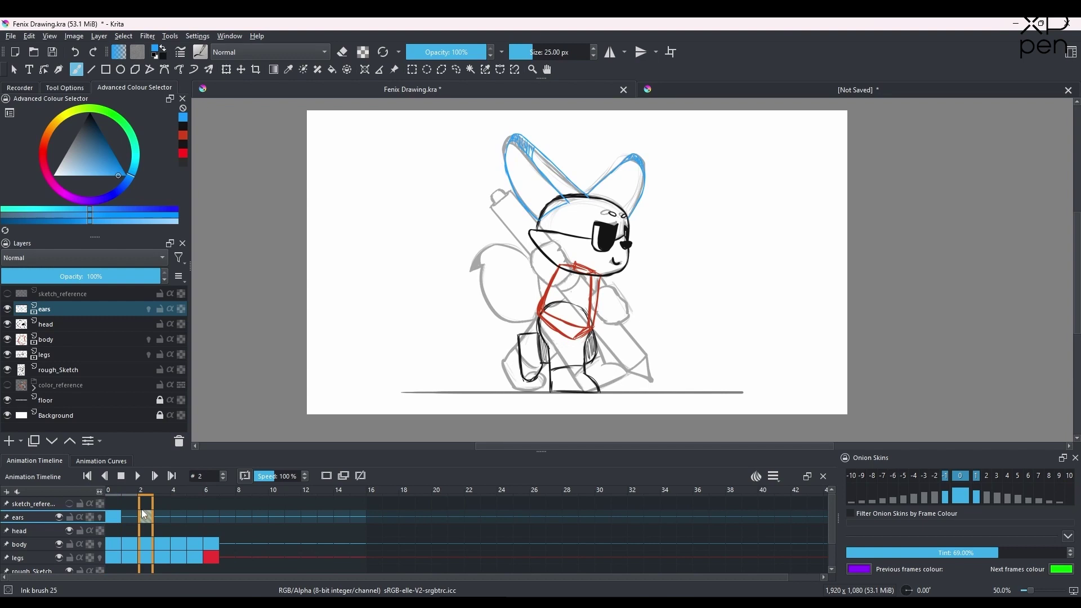
pyautogui.press('space')
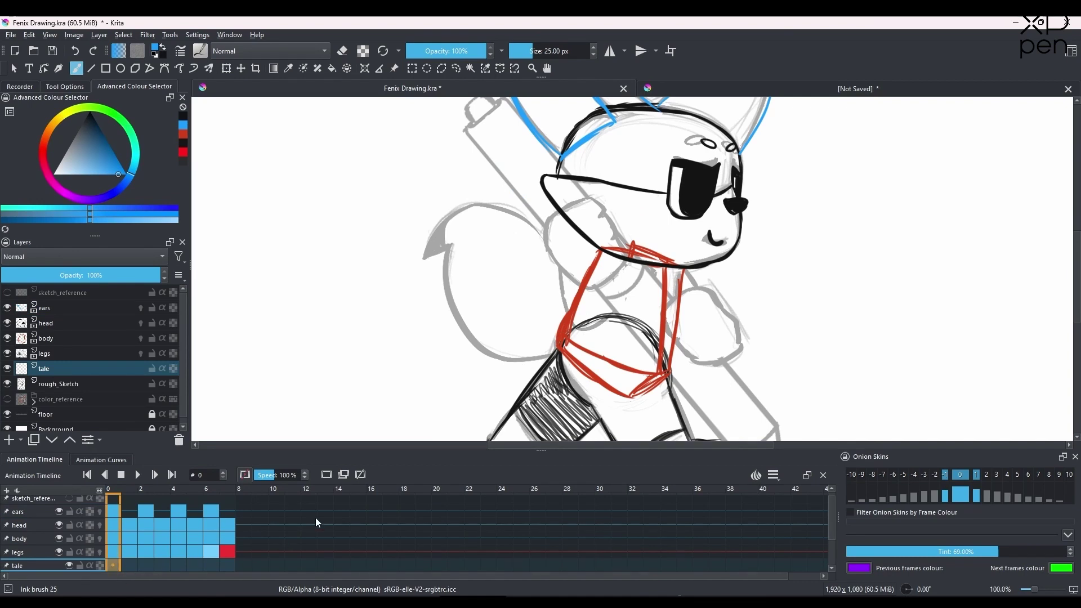
# Trace the tail's outline in blue over the rough sketch at frame 0 of the tale layer, redoing uneven strokes.
pyautogui.moveTo(559, 344); pyautogui.dragTo(526, 359)
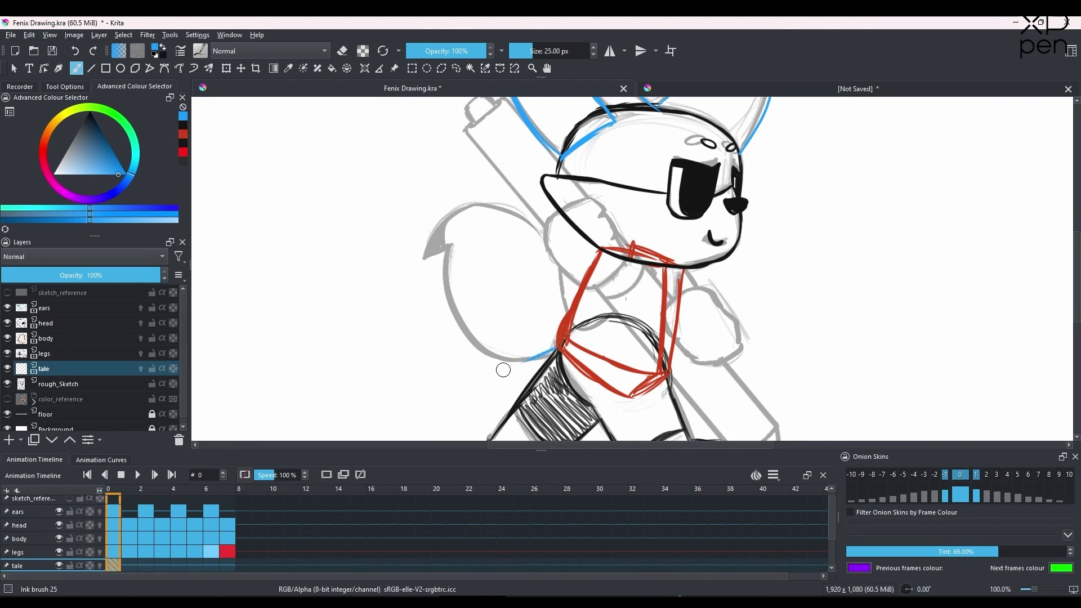
pyautogui.hotkey('ctrl', 'z')
pyautogui.moveTo(423, 257); pyautogui.dragTo(493, 197)
pyautogui.hotkey('ctrl', 'z')
pyautogui.moveTo(422, 258); pyautogui.dragTo(481, 199)
pyautogui.hotkey('ctrl', 'z')
pyautogui.moveTo(422, 258)
pyautogui.mouseDown()
pyautogui.moveTo(471, 209)
pyautogui.moveTo(505, 208)
pyautogui.moveTo(550, 251)
pyautogui.mouseUp()
pyautogui.hotkey('ctrl', 'z')
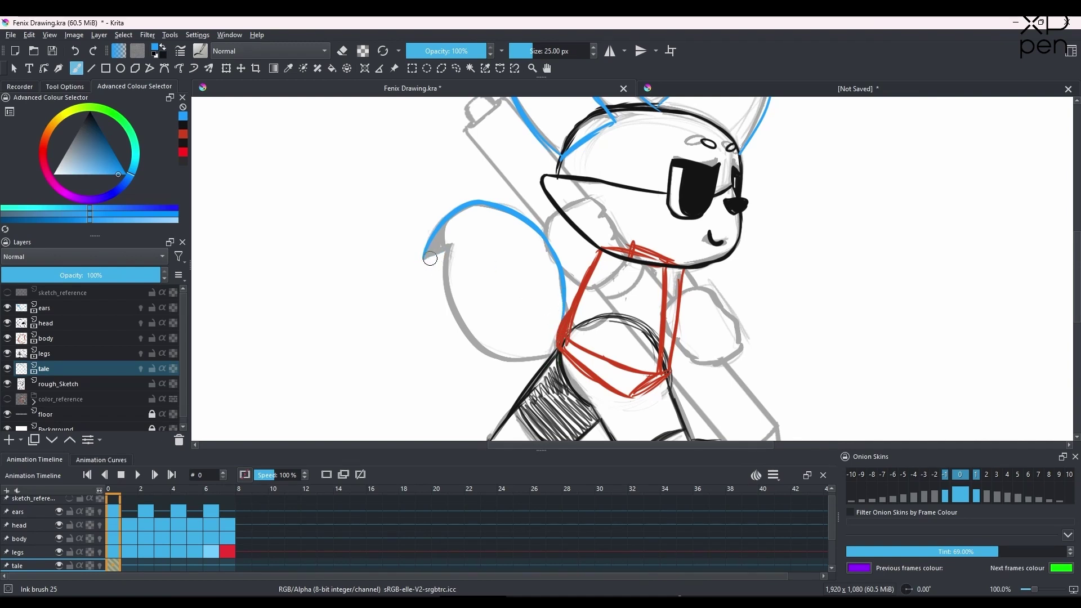
pyautogui.moveTo(443, 248)
pyautogui.mouseDown()
pyautogui.moveTo(524, 365)
pyautogui.moveTo(547, 362)
pyautogui.mouseUp()
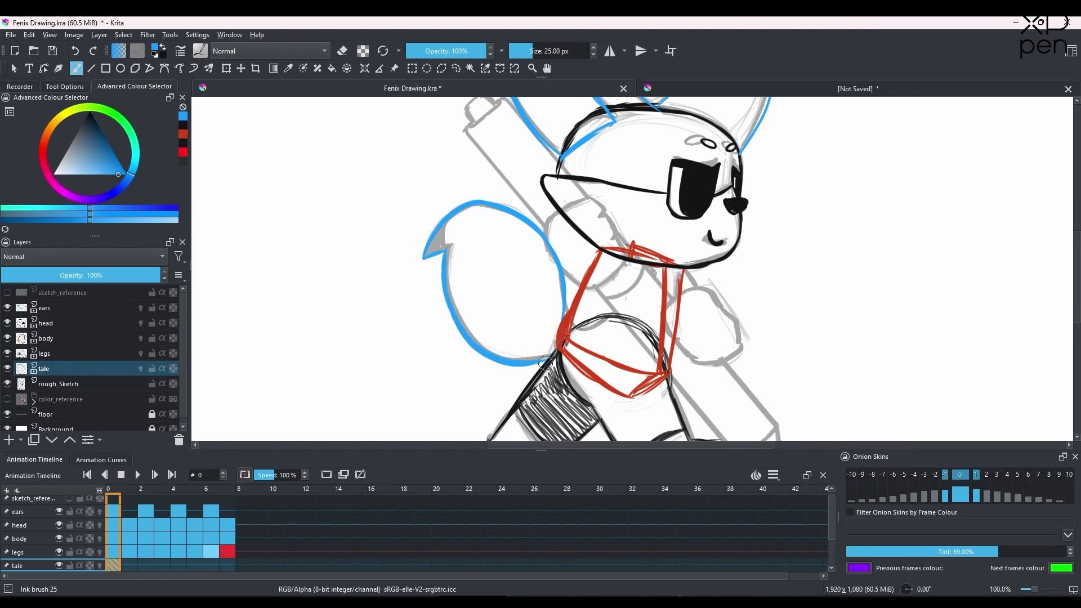
# Hide the body layer and add a blank frame at frame 2 of the tale layer.
pyautogui.click(8, 337)
pyautogui.click(149, 567)
pyautogui.click(326, 475)
# Draw the tail in frame 2 with its tip slightly higher than in frame 0, and compare the neighbouring frames.
pyautogui.moveTo(422, 236); pyautogui.dragTo(447, 250)
pyautogui.moveTo(422, 234); pyautogui.dragTo(473, 203)
pyautogui.moveTo(446, 250); pyautogui.dragTo(550, 357)
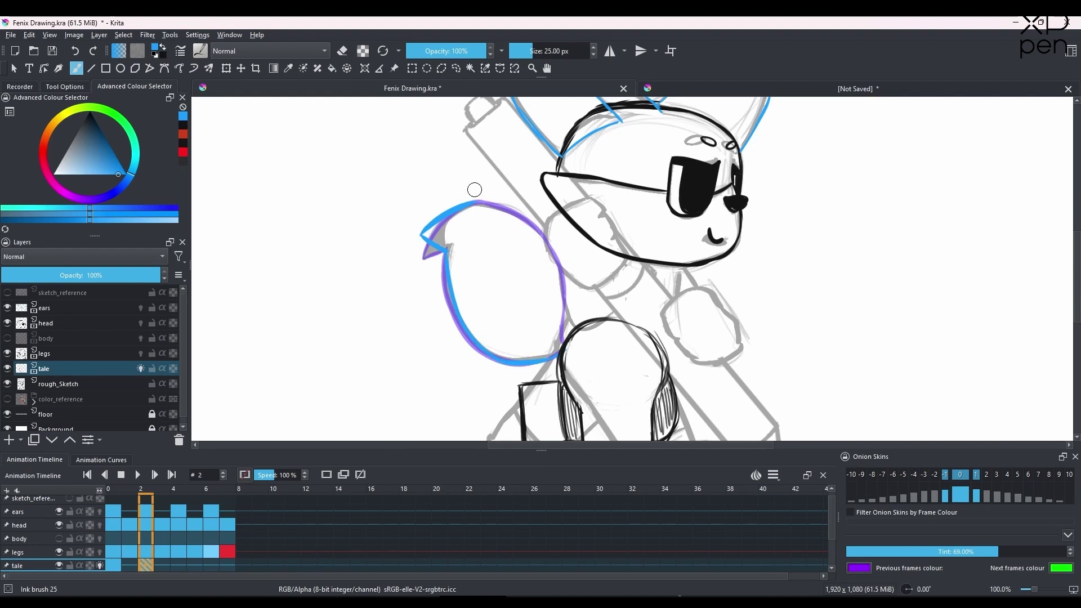
pyautogui.moveTo(538, 228); pyautogui.dragTo(559, 354)
pyautogui.press('Left')
pyautogui.press('Right')
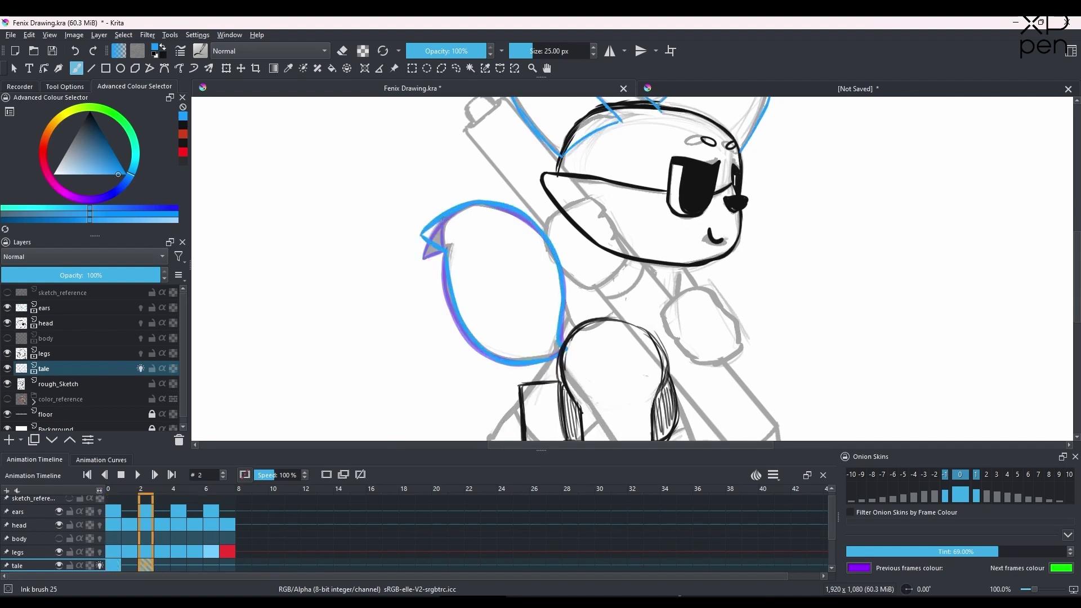
# Add a blank frame at frame 4 of the tale layer and draw the tail's outline in it.
pyautogui.scroll(-2, 746, 292)
pyautogui.moveTo(746, 292); pyautogui.dragTo(675, 260)
pyautogui.press('Left')
pyautogui.press('Left')
pyautogui.click(178, 565)
pyautogui.click(326, 474)
pyautogui.scroll(1, 515, 220)
pyautogui.moveTo(464, 199)
pyautogui.mouseDown()
pyautogui.moveTo(437, 237)
pyautogui.moveTo(454, 230)
pyautogui.moveTo(529, 295)
pyautogui.mouseUp()
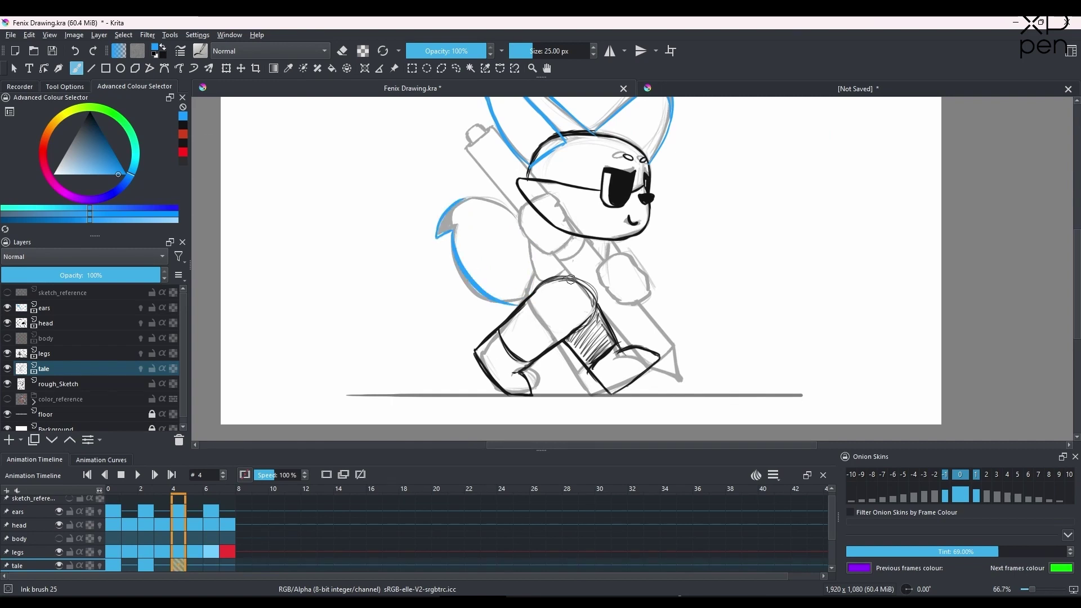
# Move the active layer's drawing slightly upward with the Transform tool and return to the freehand brush.
pyautogui.click(225, 68)
pyautogui.moveTo(560, 245); pyautogui.dragTo(559, 233)
pyautogui.press('Return')
pyautogui.press('b')
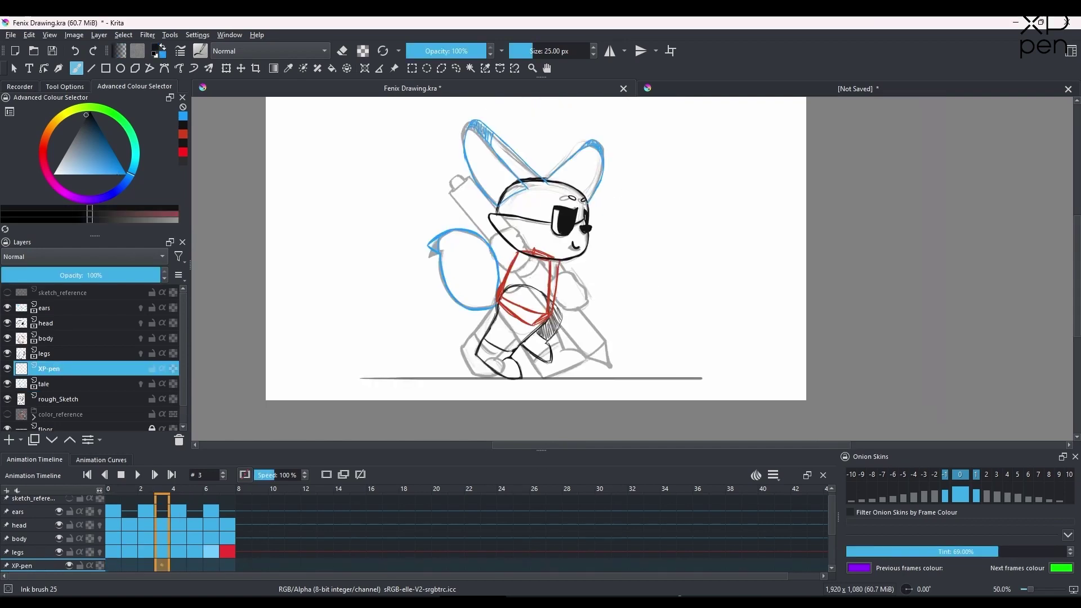
# Draw an upright pen with a tapered tip beside the fox on the XP-pen layer, using straight lines and mirrored brush strokes.
pyautogui.click(91, 68)
pyautogui.moveTo(707, 150)
pyautogui.mouseDown()
pyautogui.moveTo(708, 342)
pyautogui.moveTo(724, 380)
pyautogui.mouseUp()
pyautogui.moveTo(724, 382); pyautogui.dragTo(726, 387)
pyautogui.moveTo(708, 150); pyautogui.dragTo(724, 150)
pyautogui.hotkey('ctrl', 'z')
pyautogui.click(77, 68)
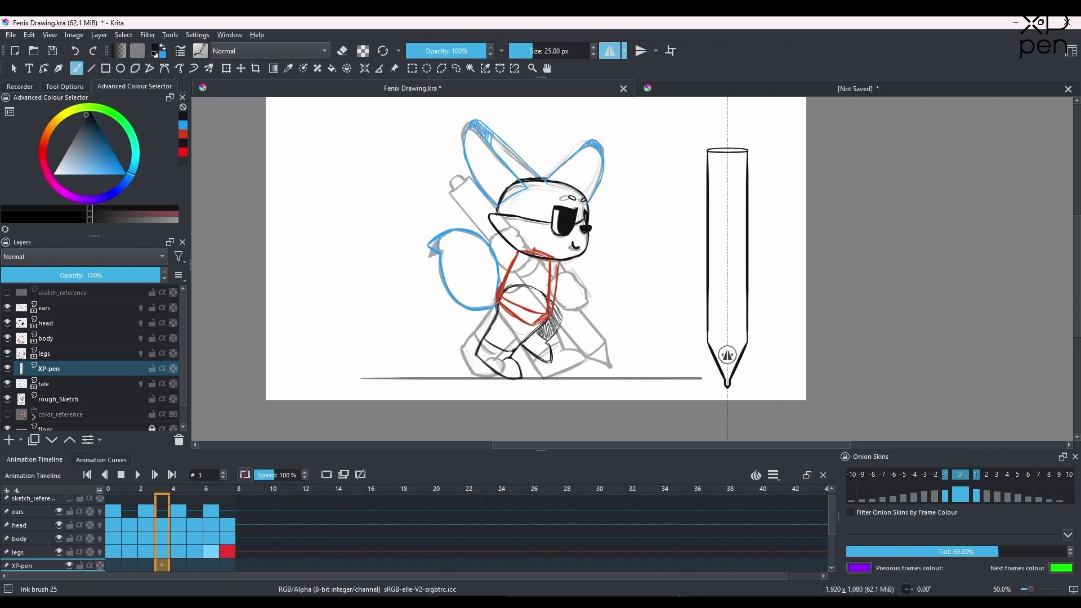
pyautogui.press('e')
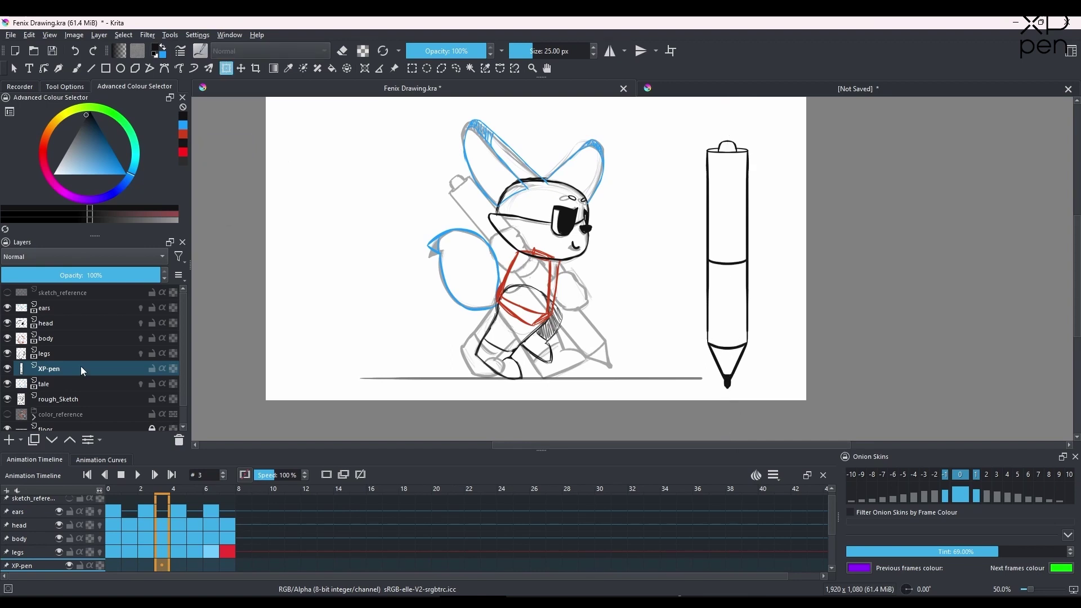
# Fill the pen's lower barrel and tip with black and its upper barrel with dark grey.
pyautogui.click(332, 68)
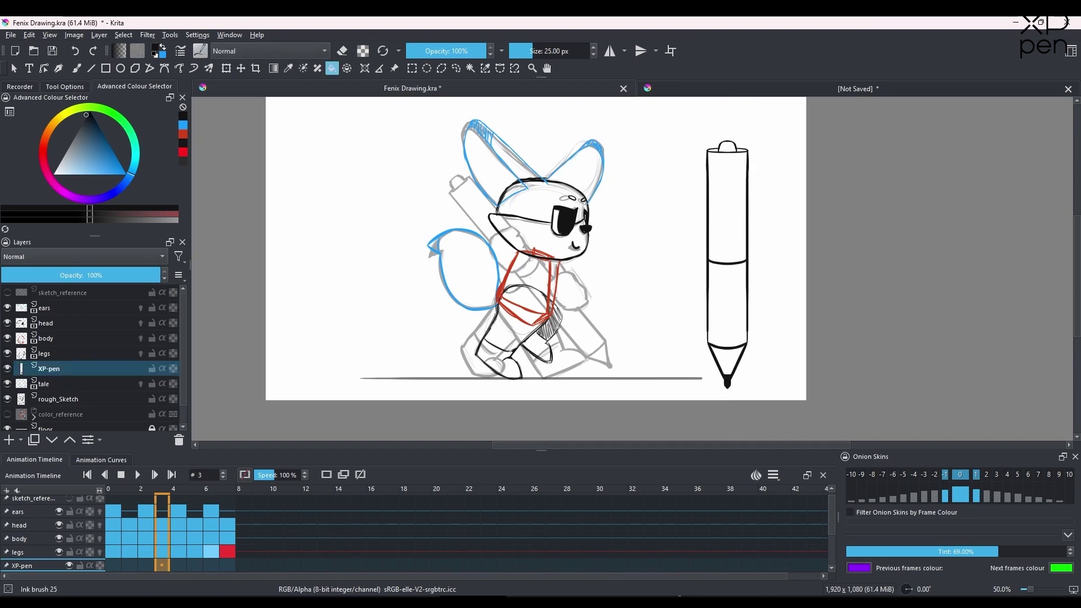
pyautogui.click(726, 313)
pyautogui.scroll(1, 722, 312)
pyautogui.moveTo(741, 321); pyautogui.dragTo(701, 283)
pyautogui.click(80, 132)
pyautogui.scroll(1, 686, 180)
pyautogui.click(687, 182)
pyautogui.scroll(-1, 702, 185)
pyautogui.keyDown('ctrl'); pyautogui.click(681, 261); pyautogui.keyUp('ctrl')
pyautogui.click(682, 322)
# Paint a dark grey band across the pen above its tip and grey along the barrel seam, with alpha preserved and mirrored strokes.
pyautogui.press('b')
pyautogui.keyDown('ctrl'); pyautogui.click(688, 152); pyautogui.keyUp('ctrl')
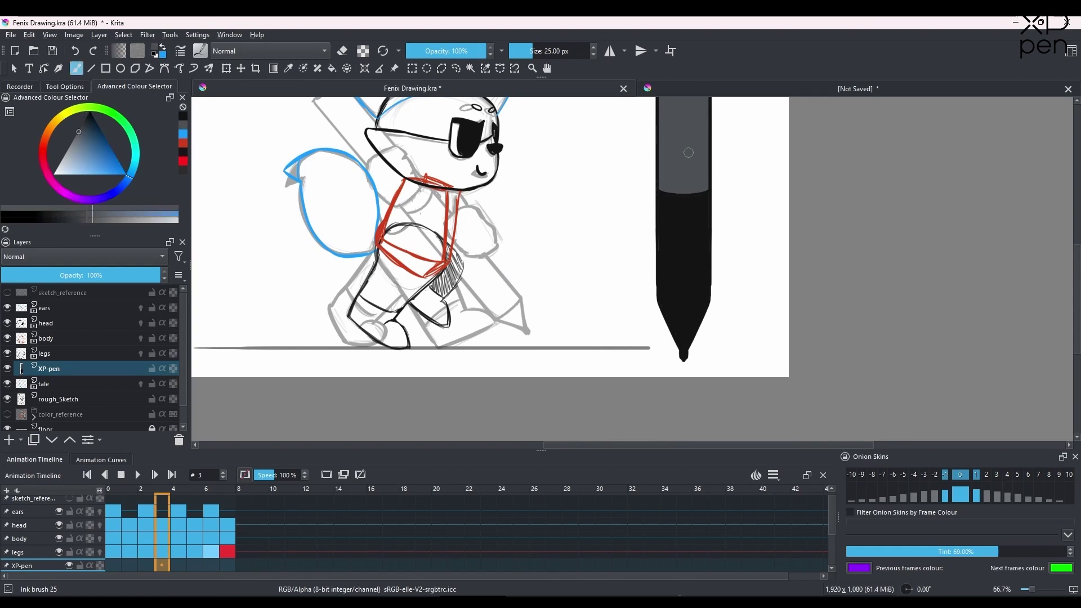
pyautogui.click(363, 50)
pyautogui.click(609, 51)
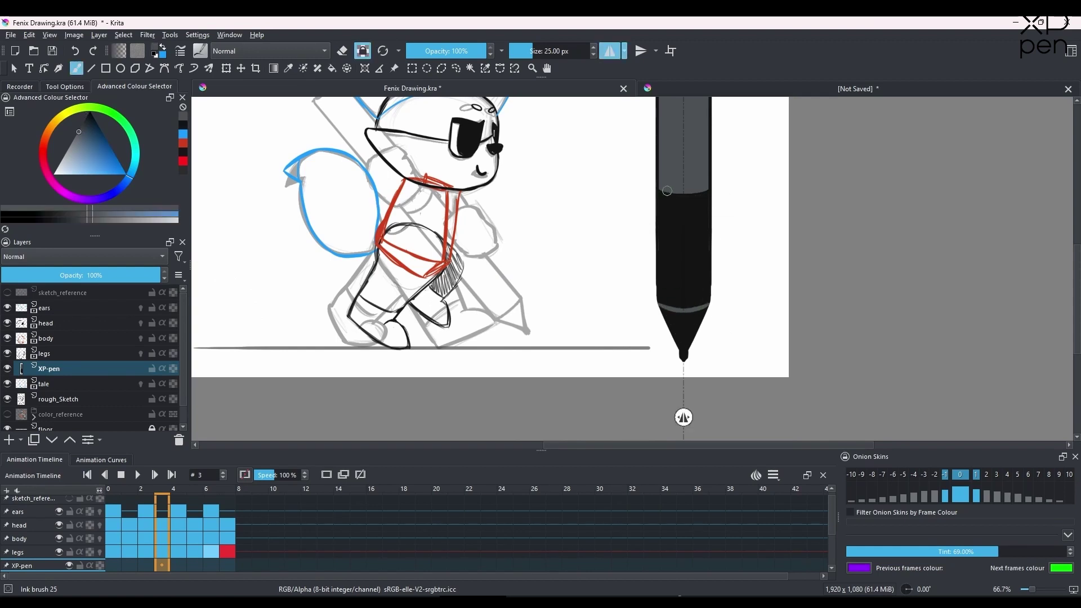
pyautogui.scroll(-2, 698, 400)
pyautogui.click(609, 50)
pyautogui.click(363, 51)
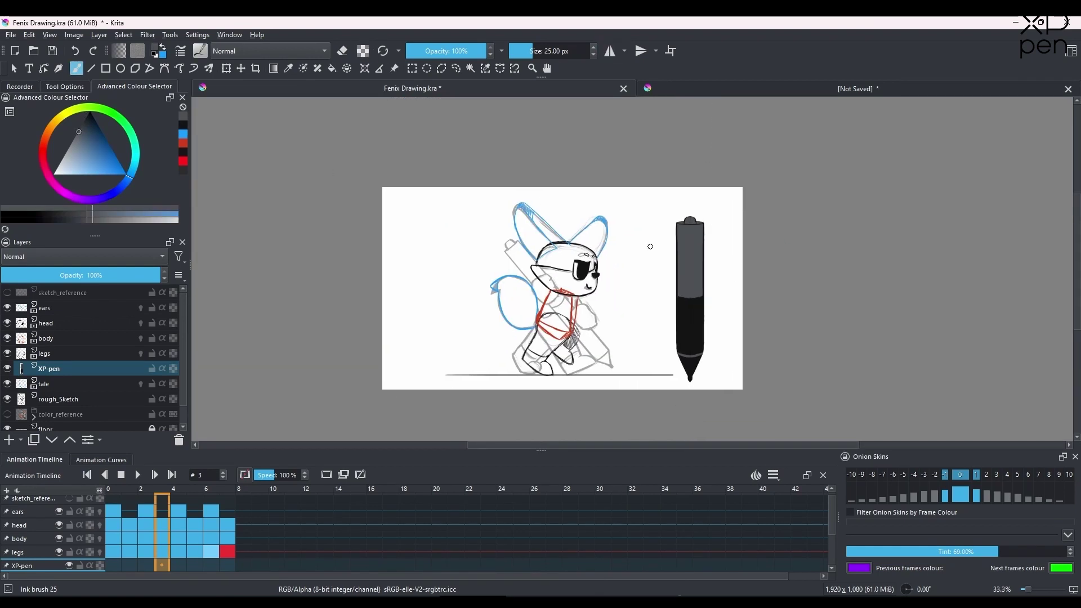
pyautogui.press('4')
pyautogui.press('4')
pyautogui.press('4')
pyautogui.press('4')
pyautogui.press('4')
pyautogui.press('4')
pyautogui.scroll(3, 661, 215)
pyautogui.keyDown('ctrl'); pyautogui.click(644, 244); pyautogui.keyUp('ctrl')
pyautogui.moveTo(455, 191); pyautogui.dragTo(473, 224)
pyautogui.moveTo(480, 193); pyautogui.dragTo(480, 224)
pyautogui.moveTo(497, 208); pyautogui.dragTo(522, 224)
pyautogui.moveTo(540, 193)
pyautogui.mouseDown()
pyautogui.moveTo(554, 222)
pyautogui.moveTo(583, 192)
pyautogui.moveTo(541, 206)
pyautogui.mouseUp()
pyautogui.scroll(-3, 592, 202)
pyautogui.hotkey('ctrl', 'z')
pyautogui.hotkey('ctrl', 'z')
pyautogui.hotkey('ctrl', 'z')
pyautogui.hotkey('ctrl', 'z')
pyautogui.hotkey('ctrl', 'z')
pyautogui.hotkey('ctrl', 'z')
pyautogui.hotkey('ctrl', 'z')
pyautogui.hotkey('ctrl', 'z')
pyautogui.hotkey('ctrl', 'z')
pyautogui.hotkey('ctrl', 'z')
pyautogui.hotkey('ctrl', 'z')
pyautogui.hotkey('ctrl', 'z')
pyautogui.scroll(3, 551, 205)
pyautogui.moveTo(535, 188); pyautogui.dragTo(547, 217)
pyautogui.moveTo(545, 188)
pyautogui.mouseDown()
pyautogui.moveTo(535, 221)
pyautogui.moveTo(558, 222)
pyautogui.mouseUp()
pyautogui.hotkey('ctrl', 'z')
pyautogui.hotkey('ctrl', 'z')
# Letter "XP-PEN" in black along the pen's upper barrel with a 20 px brush.
pyautogui.click(200, 50)
pyautogui.click(350, 190)
pyautogui.moveTo(556, 186)
pyautogui.mouseDown()
pyautogui.moveTo(532, 222)
pyautogui.moveTo(560, 220)
pyautogui.mouseUp()
pyautogui.moveTo(563, 187); pyautogui.dragTo(564, 204)
pyautogui.moveTo(573, 206)
pyautogui.mouseDown()
pyautogui.moveTo(590, 220)
pyautogui.moveTo(591, 207)
pyautogui.mouseUp()
pyautogui.moveTo(608, 191); pyautogui.dragTo(620, 219)
pyautogui.moveTo(627, 221); pyautogui.dragTo(646, 187)
pyautogui.scroll(-2, 569, 222)
pyautogui.press('5')
# Transform the pen so it lies diagonally across the fox's body, and play back the walk.
pyautogui.hotkey('ctrl', 't')
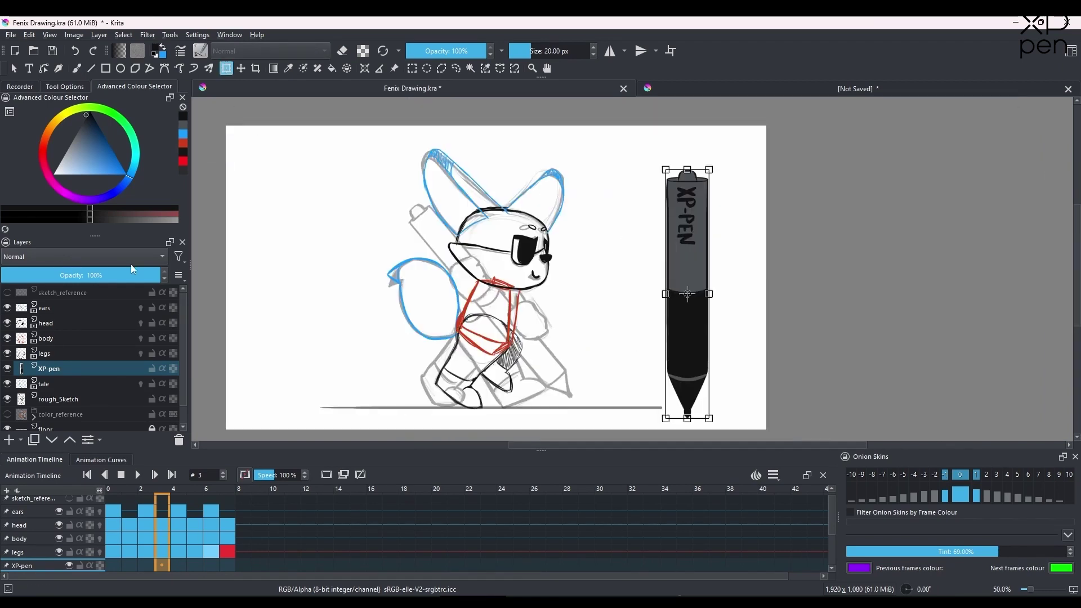
pyautogui.moveTo(682, 233); pyautogui.dragTo(490, 218)
pyautogui.moveTo(615, 282); pyautogui.dragTo(591, 204)
pyautogui.moveTo(533, 273); pyautogui.dragTo(591, 290)
pyautogui.scroll(1, 598, 286)
pyautogui.moveTo(641, 419); pyautogui.dragTo(661, 299)
pyautogui.scroll(-1, 569, 249)
pyautogui.press('Return')
pyautogui.scroll(-1, 593, 203)
pyautogui.click(138, 474)
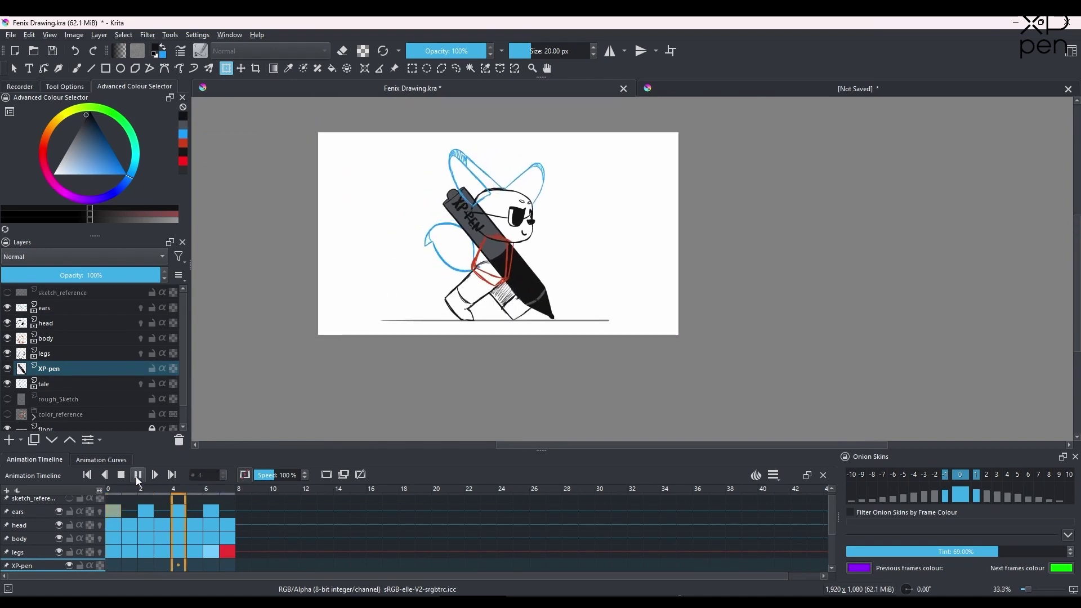
pyautogui.click(137, 476)
# Lower the XP-pen layer's opacity and move the layer above ears.
pyautogui.click(25, 275)
pyautogui.moveTo(67, 368); pyautogui.dragTo(85, 300)
# Add a layer named hands above XP-pen and show the rough_Sketch layer as a guide.
pyautogui.click(7, 440)
pyautogui.doubleClick(48, 307)
pyautogui.write('hands')
pyautogui.press('Return')
pyautogui.click(7, 413)
pyautogui.scroll(3, 509, 245)
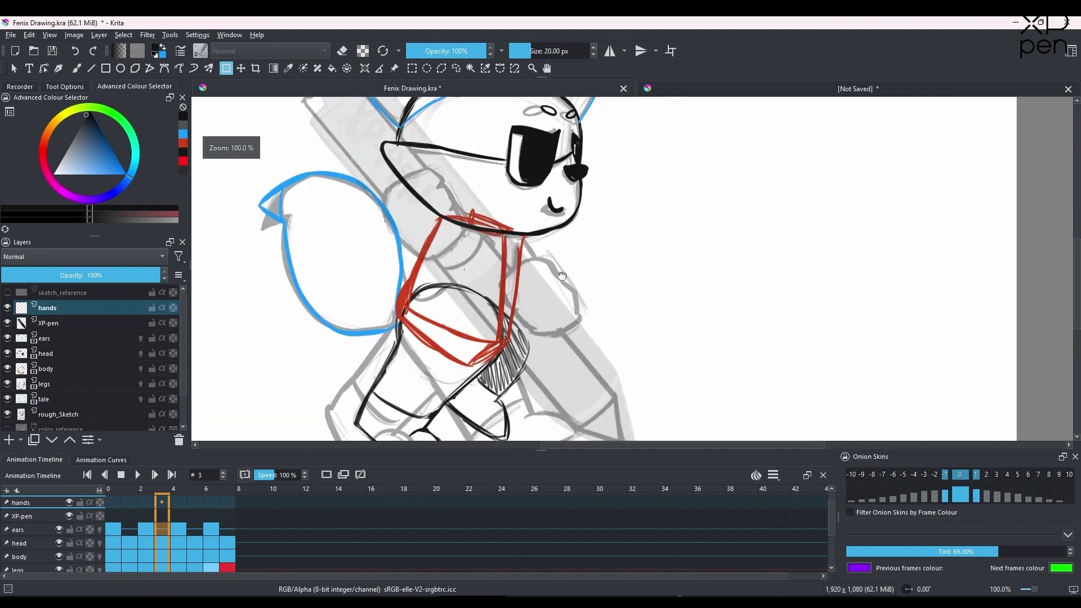
pyautogui.moveTo(559, 274); pyautogui.dragTo(550, 309)
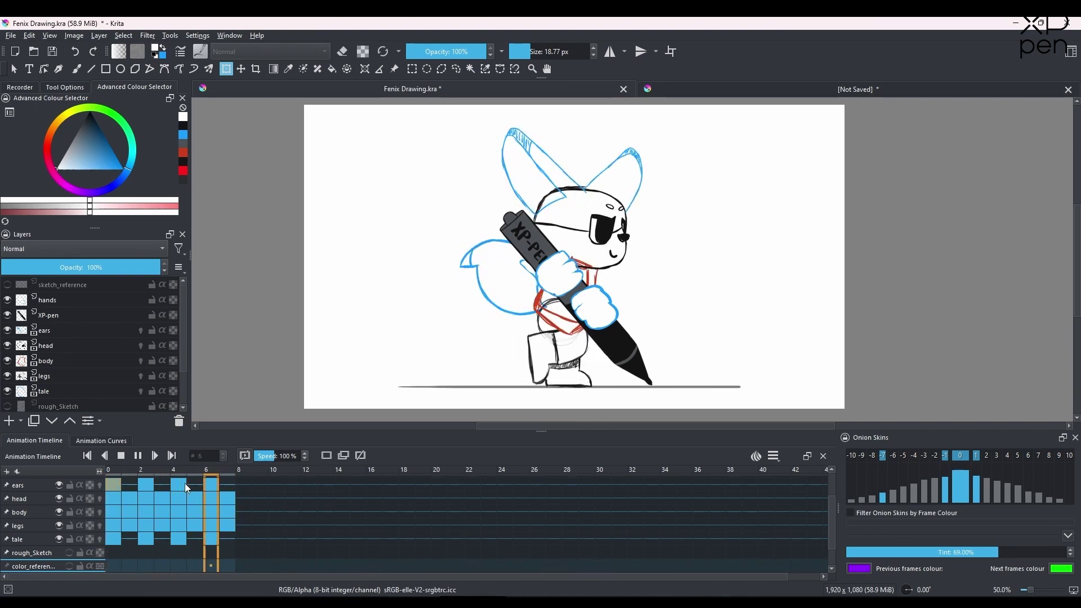
# Group the layers from hands through tale and name the group Rough_Animation.
pyautogui.click(137, 455)
pyautogui.click(74, 300)
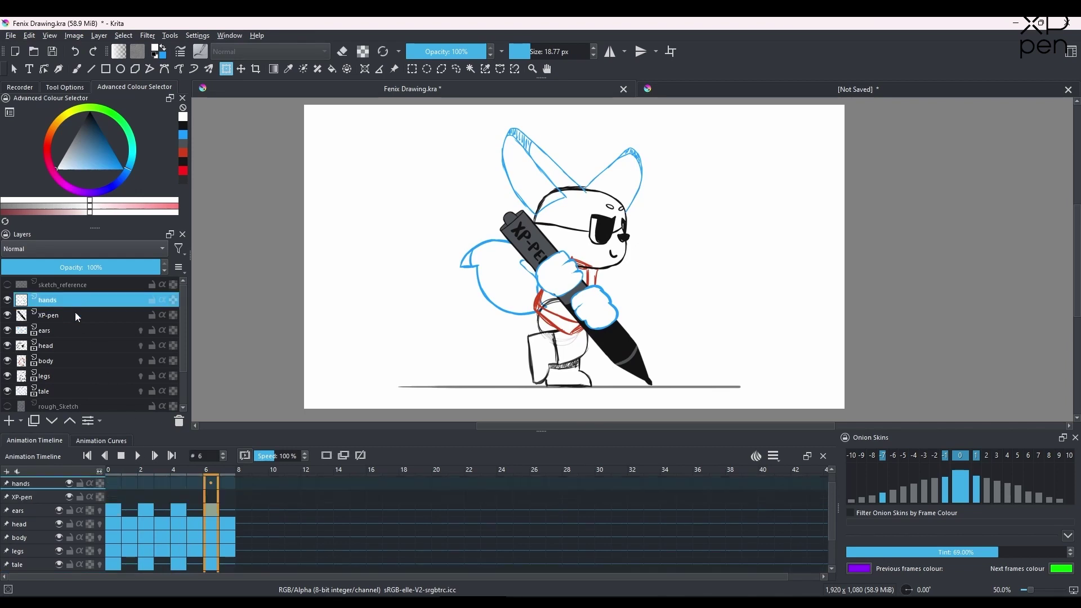
pyautogui.keyDown('shift'); pyautogui.click(60, 390); pyautogui.keyUp('shift')
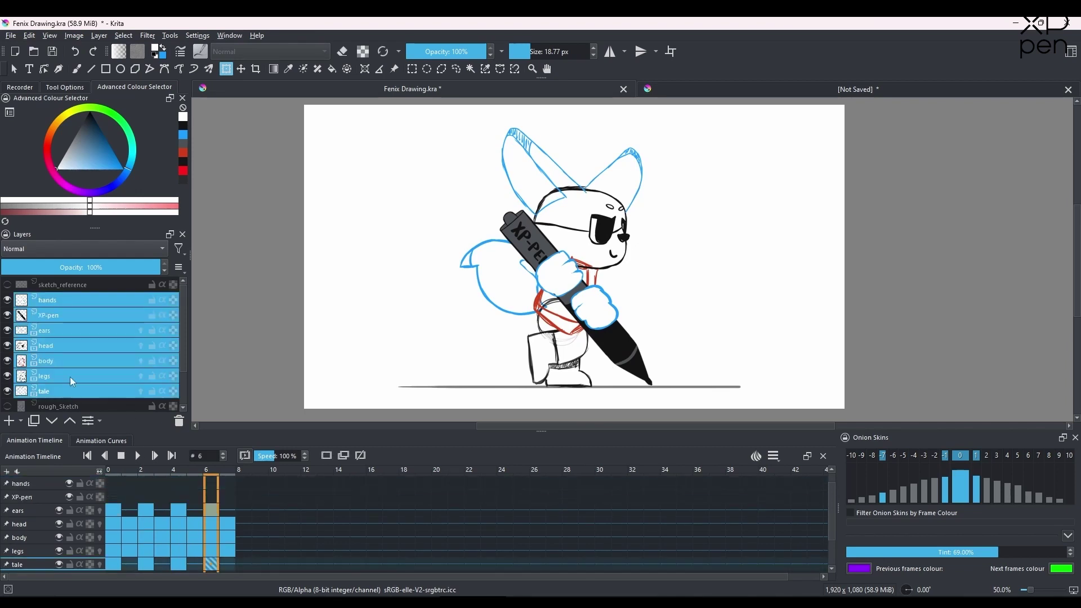
pyautogui.rightClick(93, 345)
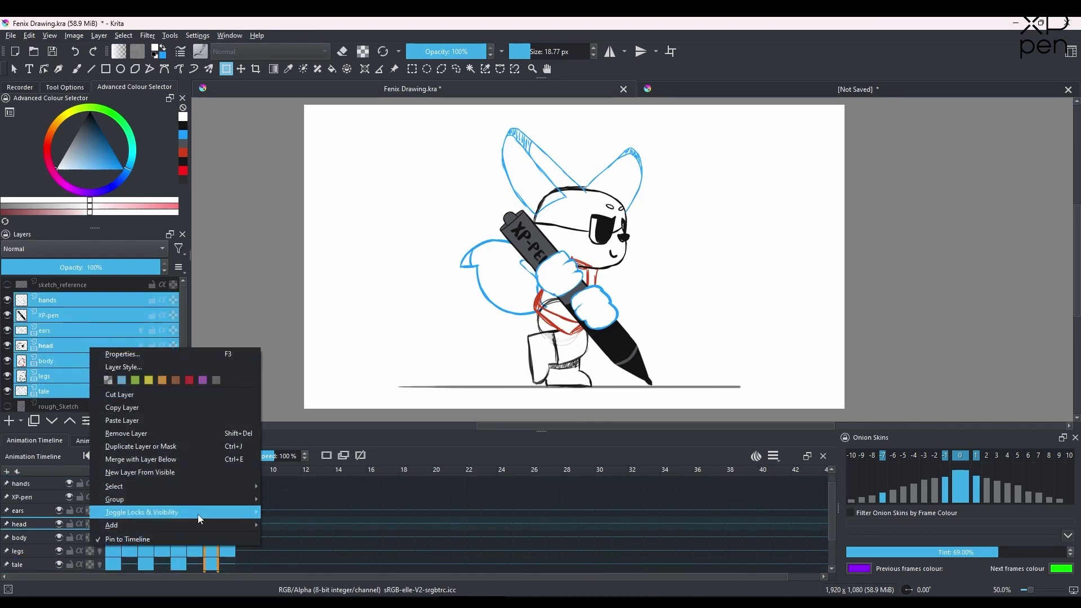
pyautogui.moveTo(210, 499)
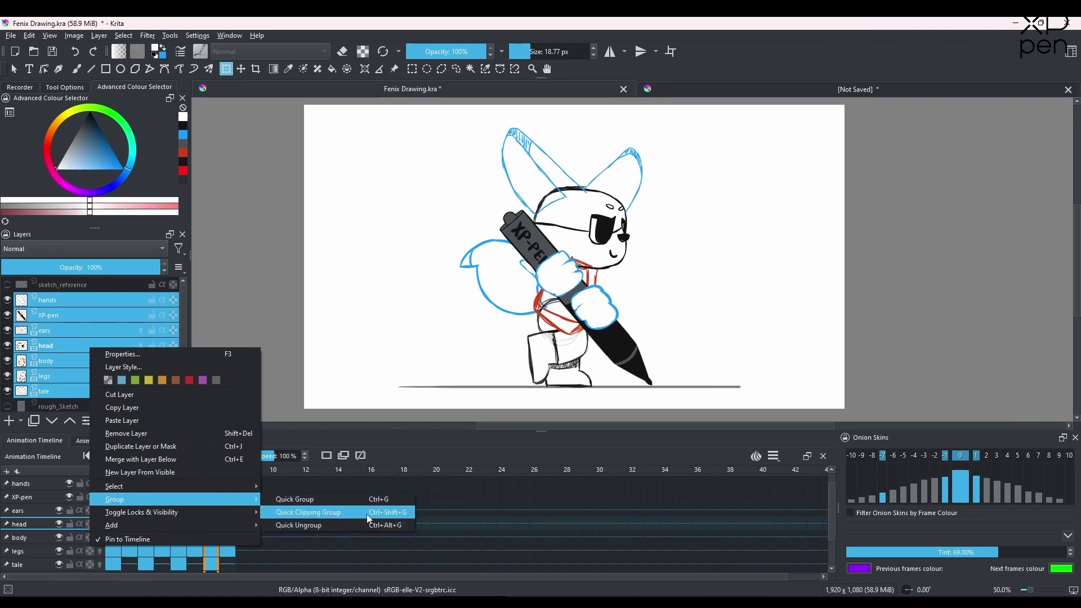
pyautogui.click(347, 497)
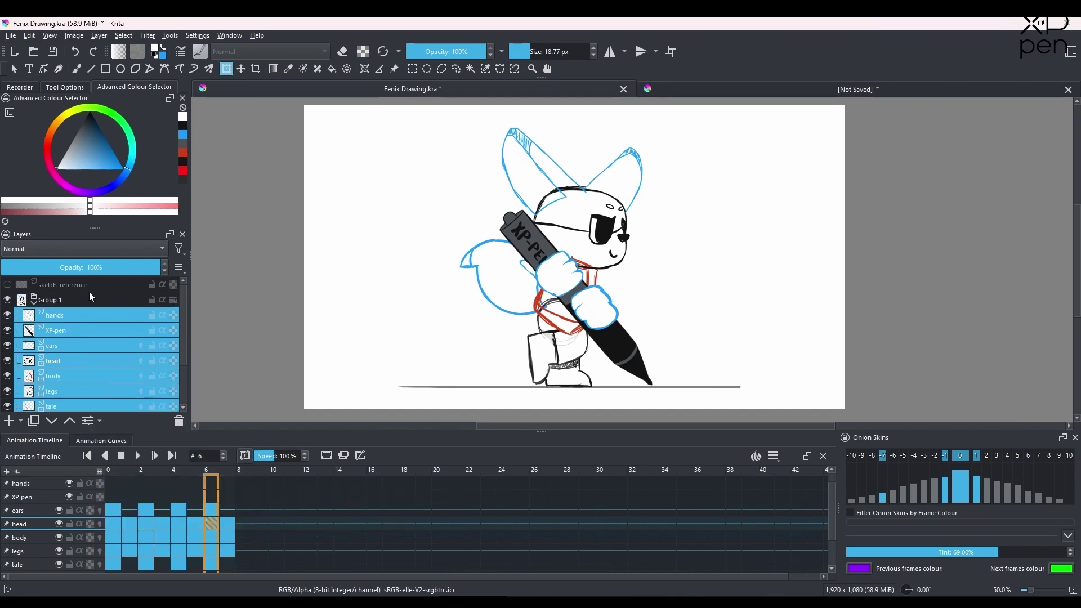
pyautogui.doubleClick(58, 301)
pyautogui.write('Rough_Animation')
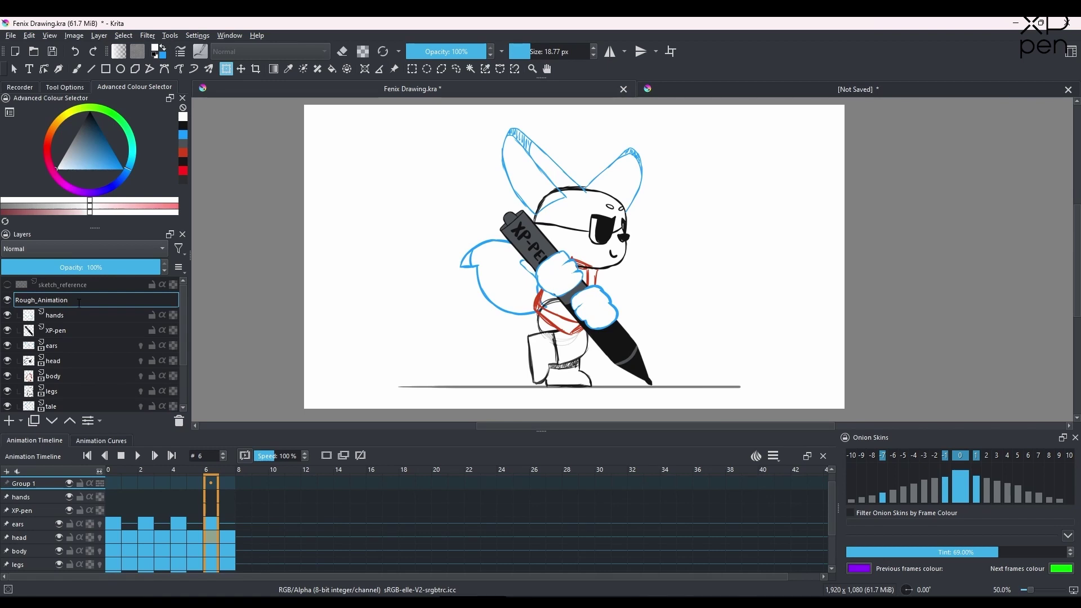
pyautogui.press('Return')
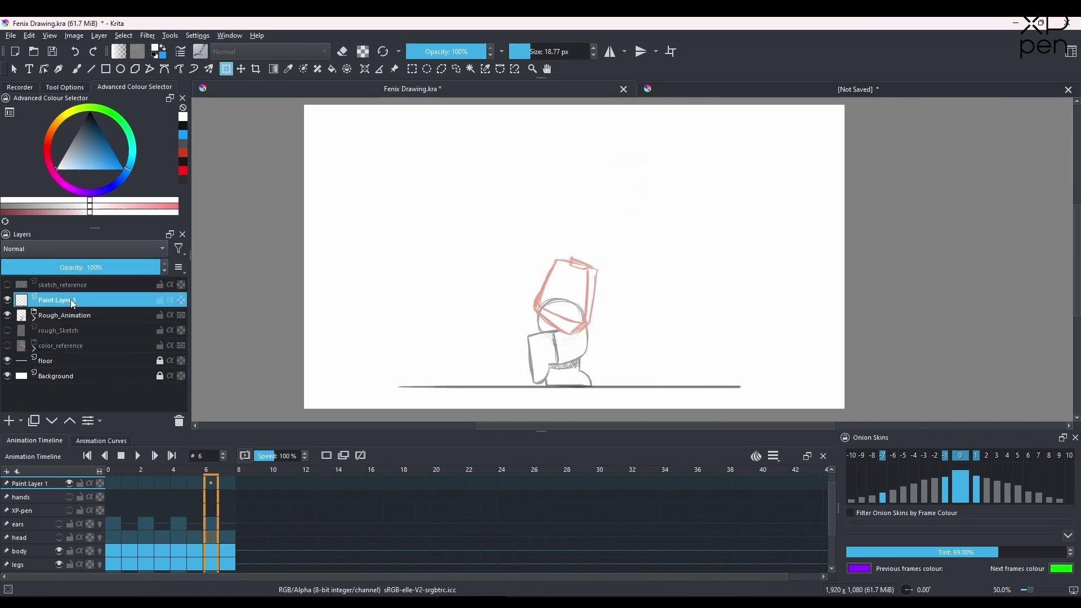
# Rename the new paint layer above Rough_Animation as lines_legs.
pyautogui.doubleClick(71, 302)
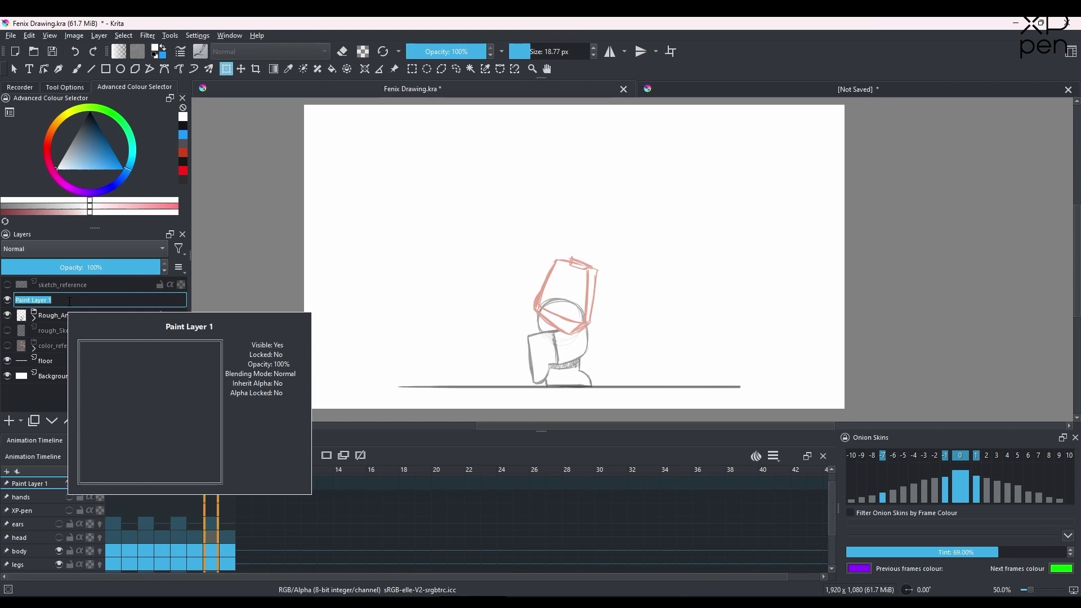
pyautogui.write('lines_legs')
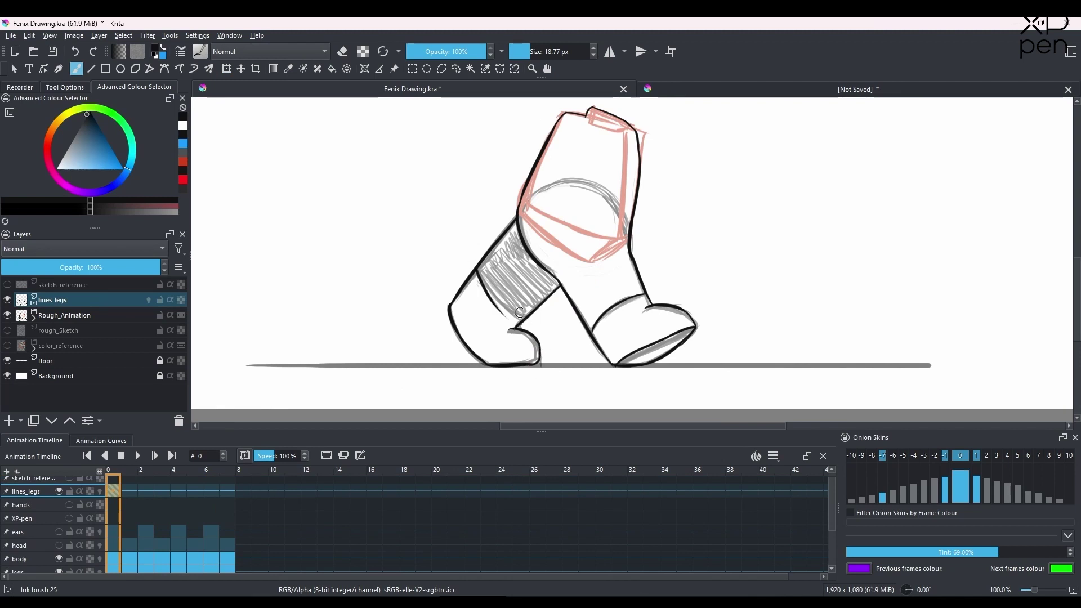
# Add a blank frame at frame 1 of lines_legs and begin inking the body's outline over the rough drawing.
pyautogui.press('-')
pyautogui.click(134, 497)
pyautogui.click(326, 456)
pyautogui.press('+')
pyautogui.click(99, 490)
pyautogui.moveTo(573, 160); pyautogui.dragTo(576, 149)
pyautogui.moveTo(577, 149)
pyautogui.mouseDown()
pyautogui.moveTo(616, 172)
pyautogui.moveTo(621, 211)
pyautogui.moveTo(545, 158)
pyautogui.mouseUp()
pyautogui.hotkey('ctrl', 'z')
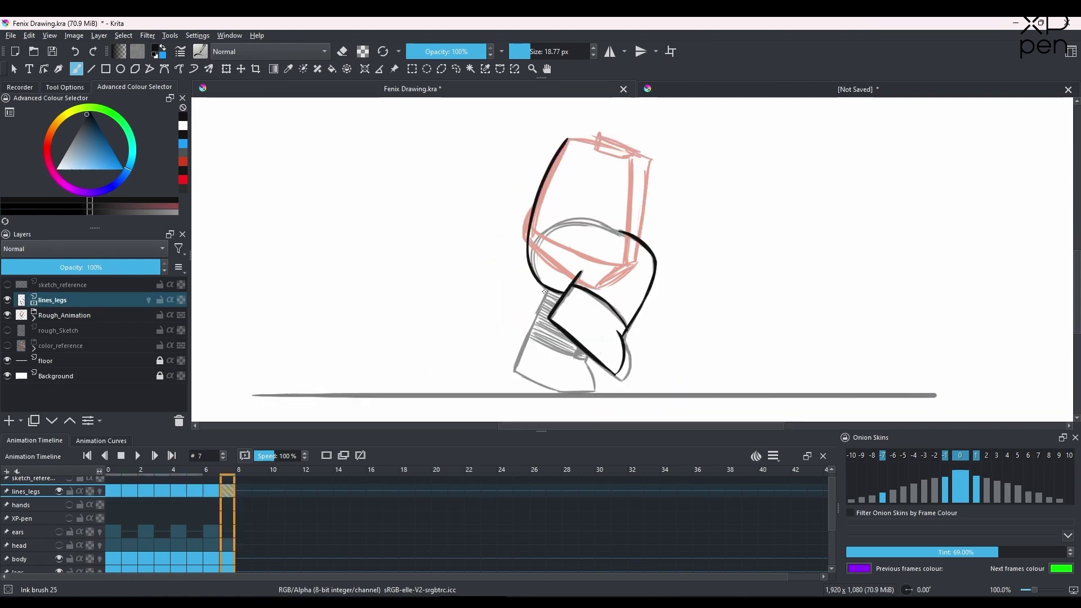
# Ink the body's front edge, top edge and collar in frame 7 of lines_legs.
pyautogui.moveTo(640, 155); pyautogui.dragTo(640, 240)
pyautogui.moveTo(567, 139); pyautogui.dragTo(639, 153)
pyautogui.moveTo(601, 135)
pyautogui.mouseDown()
pyautogui.moveTo(638, 152)
pyautogui.moveTo(600, 151)
pyautogui.mouseUp()
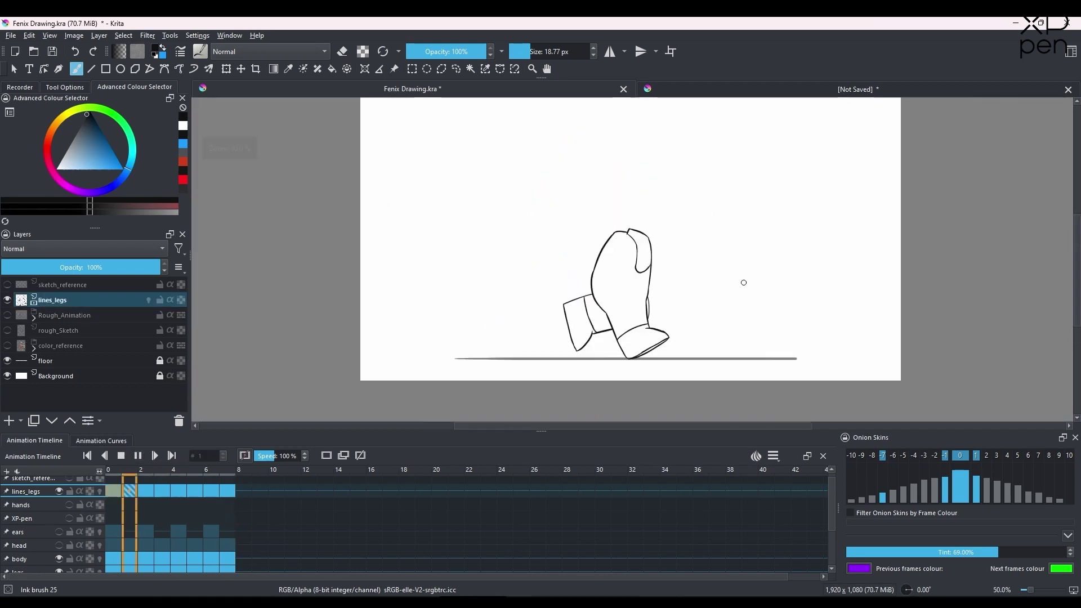
# Rename the lines_legs layer as lines_legs_body and name the new layer beneath it lines_tale.
pyautogui.doubleClick(69, 298)
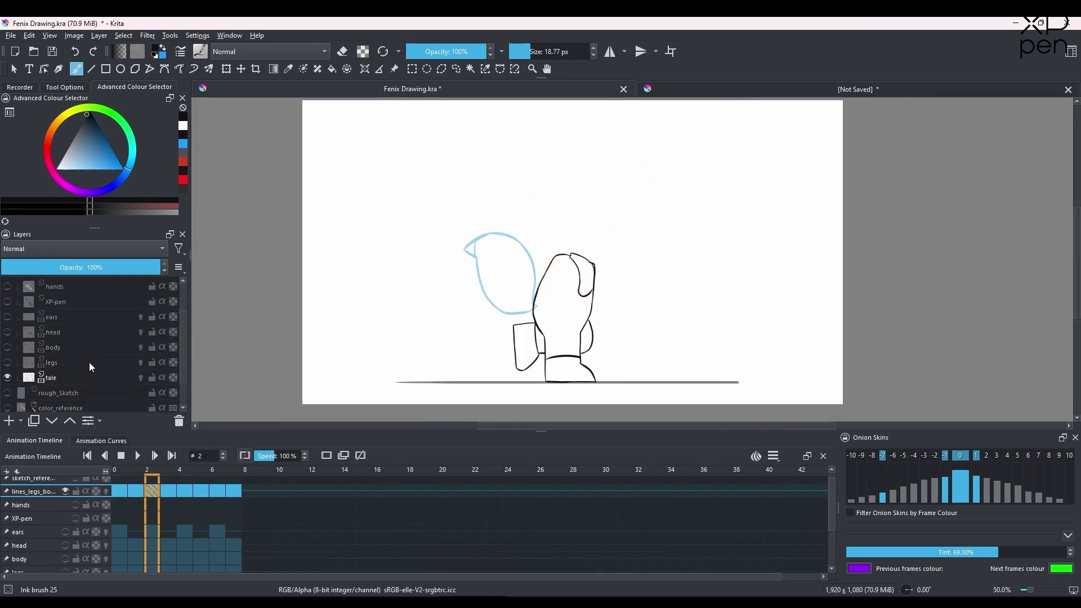
pyautogui.doubleClick(70, 314)
pyautogui.write('li')
pyautogui.write('nes_ta')
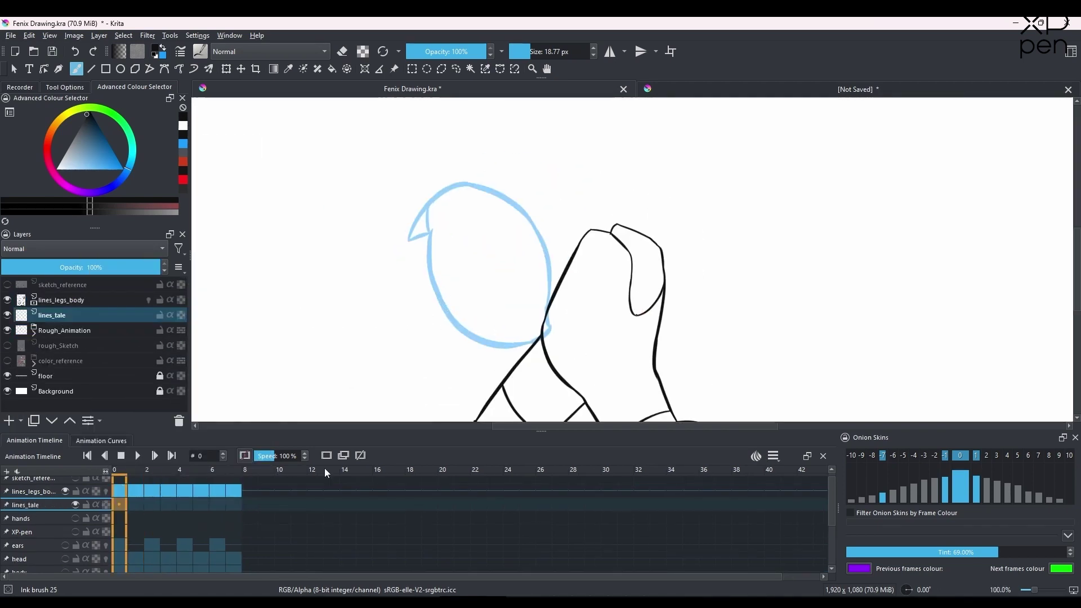
# Ink the tail's outline in black over the sketch in frames 0 and 2 of lines_tale.
pyautogui.moveTo(408, 241); pyautogui.dragTo(493, 185)
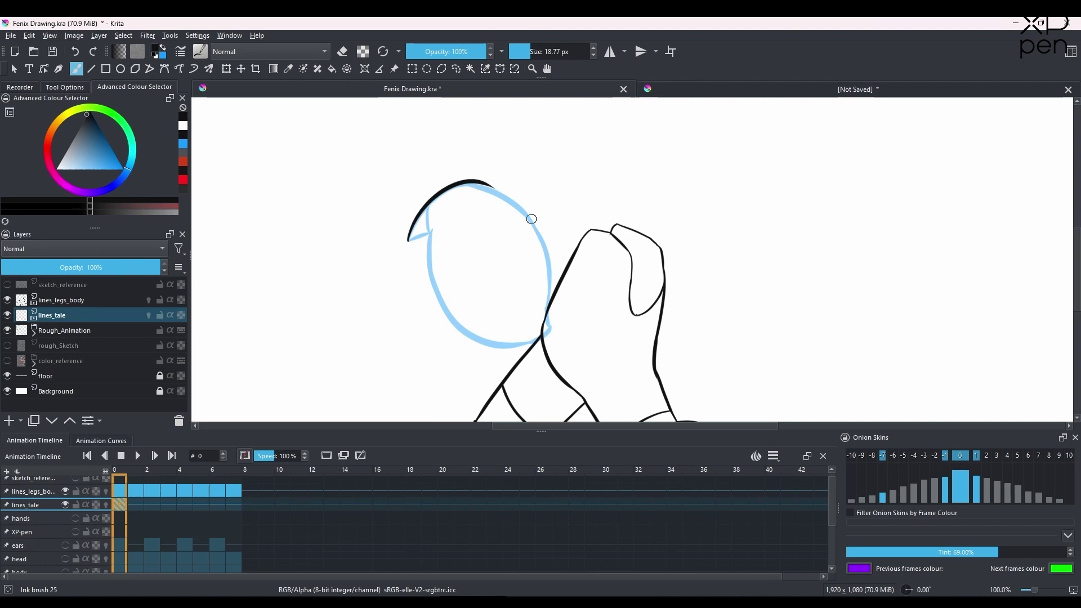
pyautogui.moveTo(429, 234)
pyautogui.mouseDown()
pyautogui.moveTo(491, 315)
pyautogui.moveTo(487, 340)
pyautogui.mouseUp()
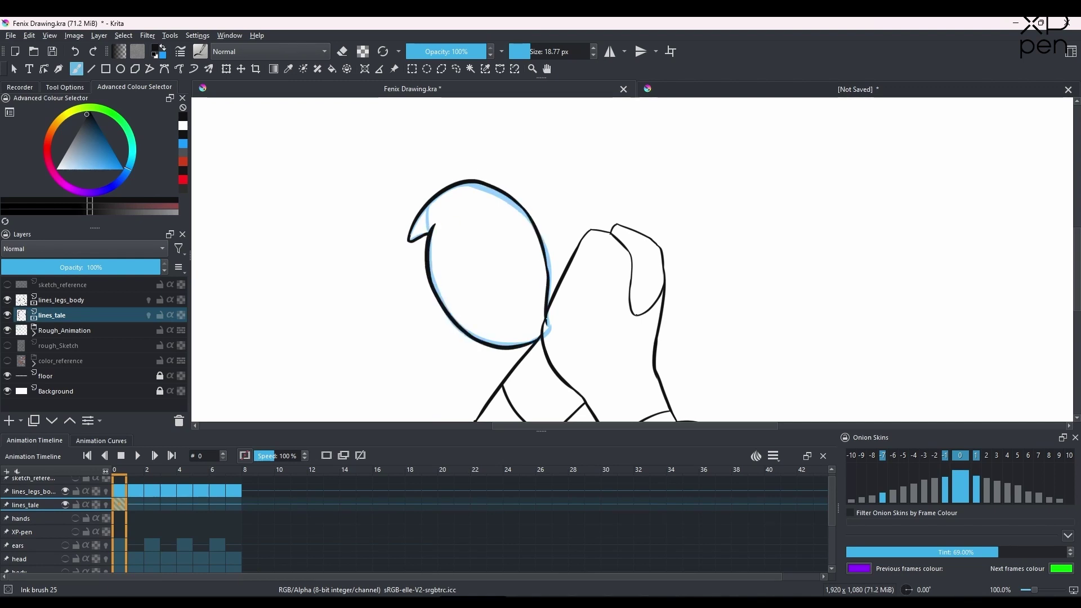
pyautogui.click(152, 509)
pyautogui.click(326, 456)
pyautogui.moveTo(407, 217)
pyautogui.mouseDown()
pyautogui.moveTo(459, 180)
pyautogui.moveTo(527, 236)
pyautogui.moveTo(540, 324)
pyautogui.moveTo(551, 327)
pyautogui.mouseUp()
pyautogui.hotkey('ctrl', 'z')
pyautogui.moveTo(406, 216); pyautogui.dragTo(433, 231)
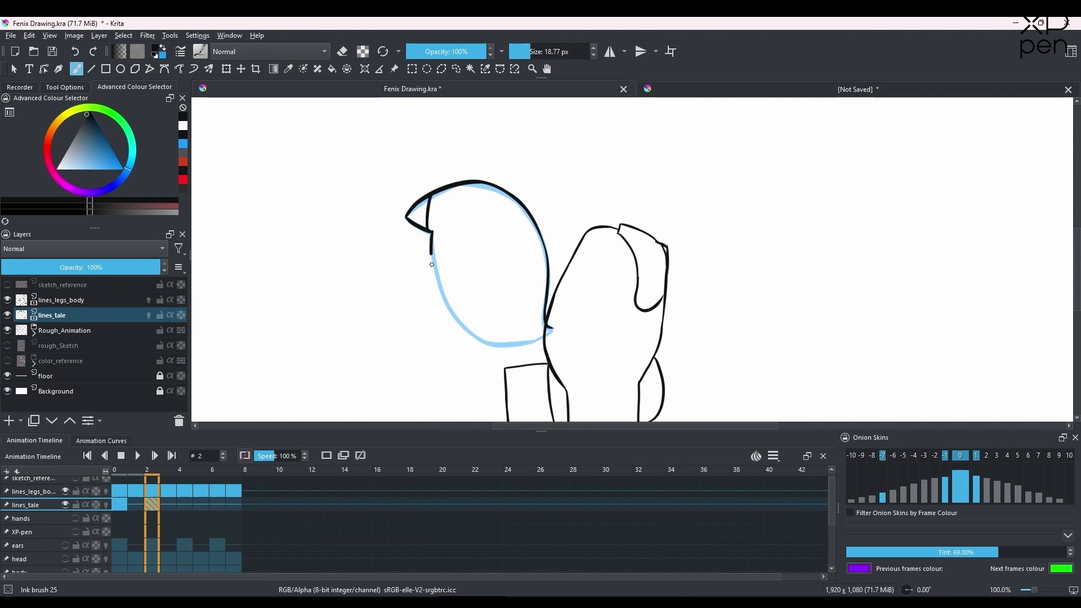
pyautogui.moveTo(490, 342); pyautogui.dragTo(554, 327)
# Ink the tail's outline in frame 4 of lines_tale.
pyautogui.press('.')
pyautogui.press('.')
pyautogui.moveTo(402, 260)
pyautogui.mouseDown()
pyautogui.moveTo(547, 287)
pyautogui.moveTo(567, 324)
pyautogui.mouseUp()
pyautogui.moveTo(402, 261); pyautogui.dragTo(423, 248)
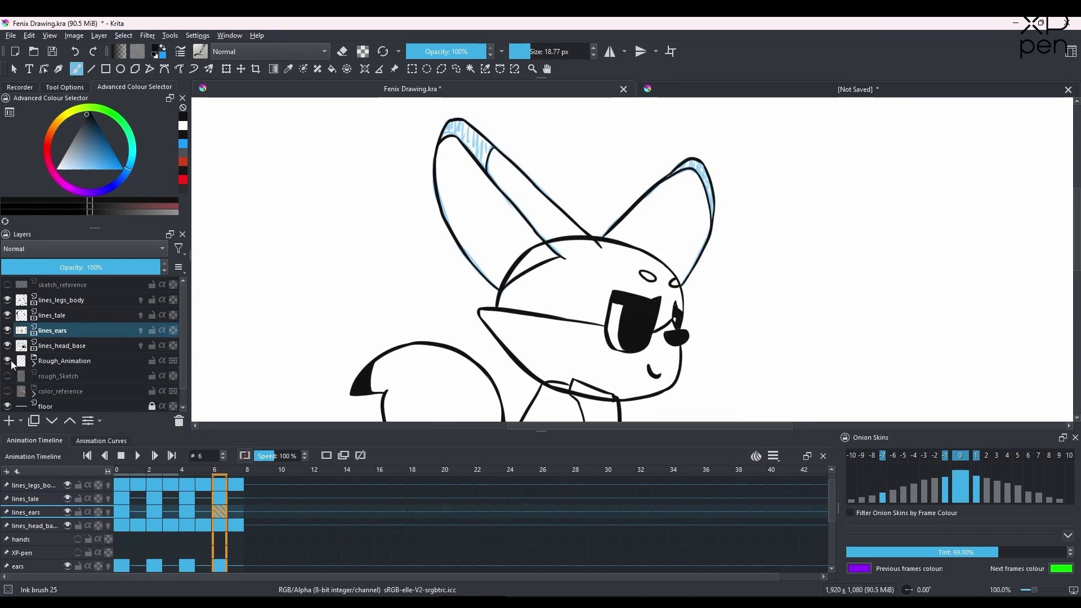
# Hide Rough_Animation, fill the ear tips black across the keyed frames of lines_ears, and play back the walk.
pyautogui.click(9, 361)
pyautogui.click(490, 162)
pyautogui.click(706, 186)
pyautogui.press('b')
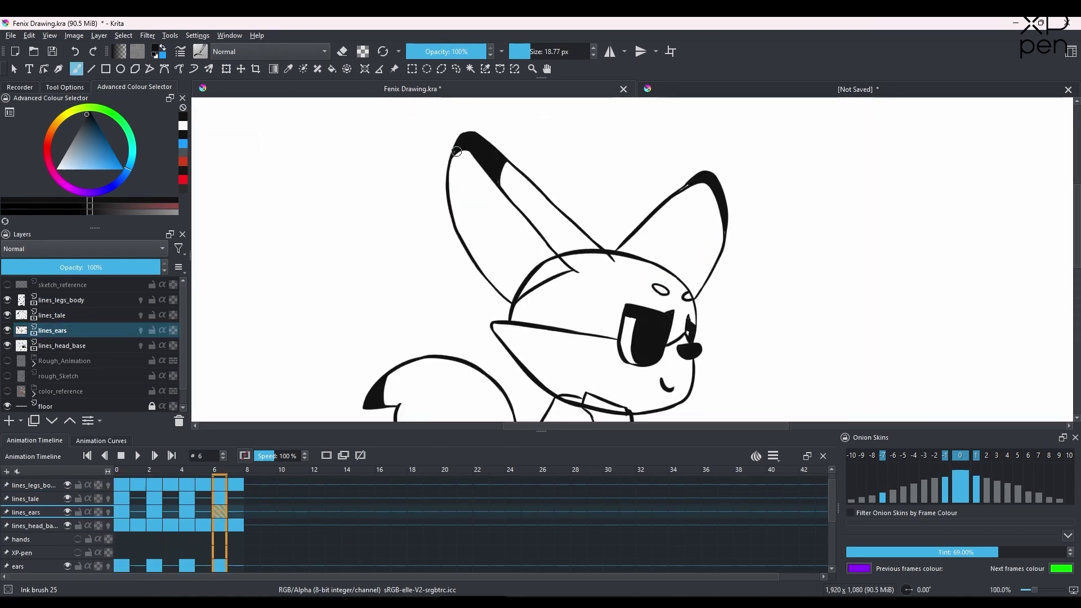
pyautogui.press(',')
pyautogui.press(',')
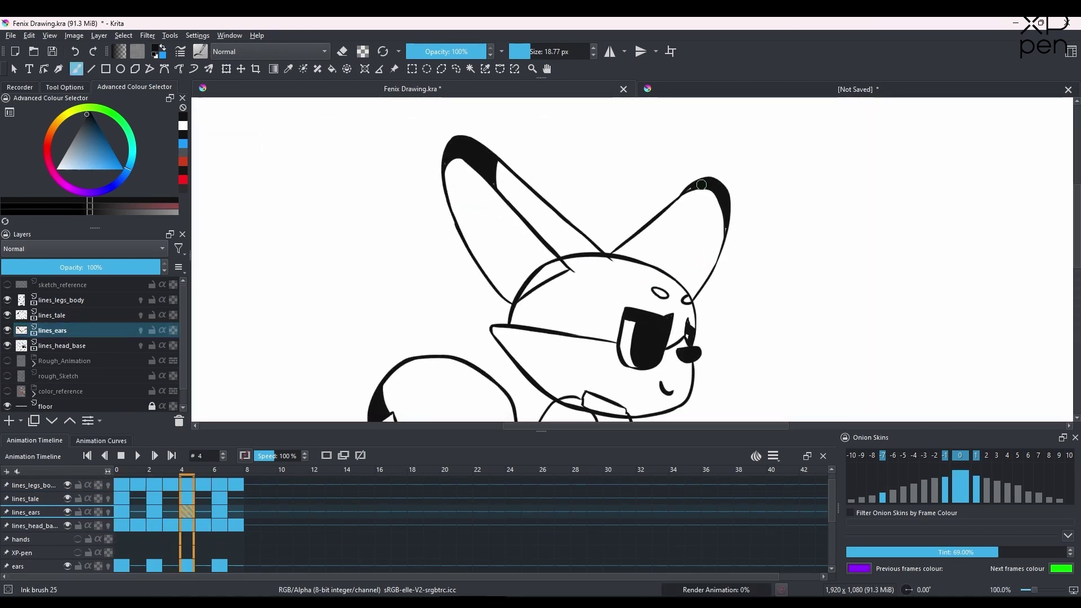
pyautogui.press(',')
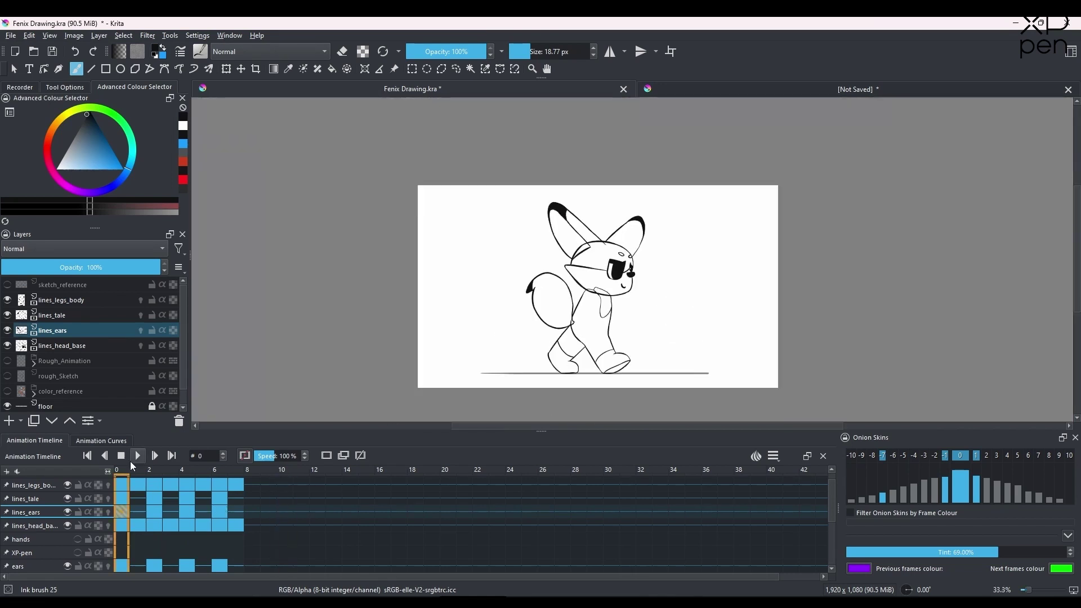
pyautogui.click(138, 456)
pyautogui.scroll(1, 680, 328)
pyautogui.click(139, 457)
# Show only the hands and XP-pen roughs from the Rough_Animation group and name a new top layer lines_hands.
pyautogui.click(34, 363)
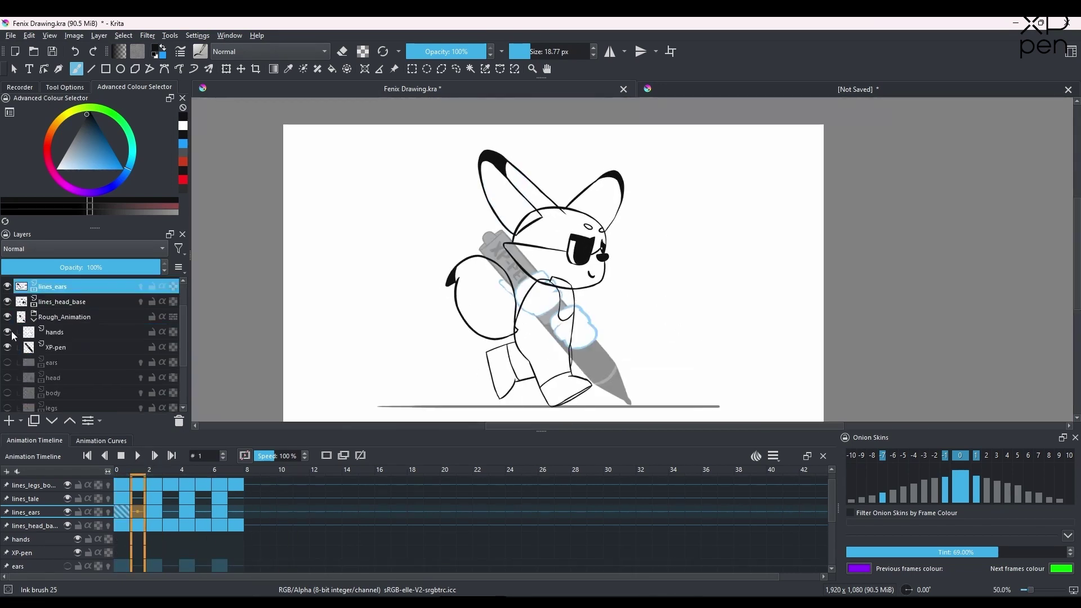
pyautogui.scroll(1, 541, 304)
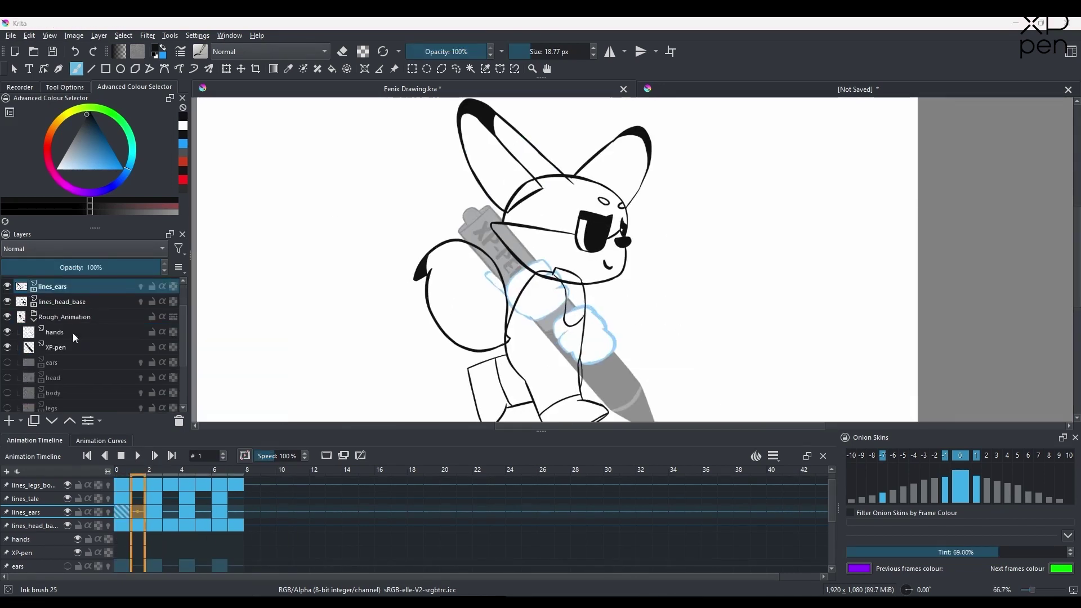
pyautogui.doubleClick(57, 300)
pyautogui.scroll(1, 484, 270)
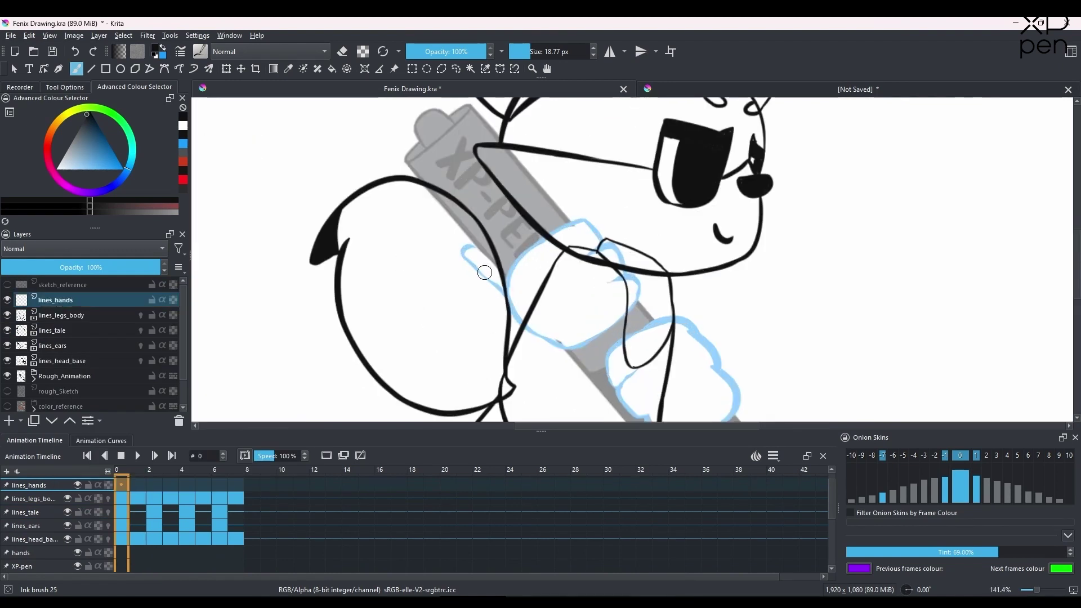
# Hide the tail lines, ink the fox's hands over the sketch on lines_hands, and play back the animation.
pyautogui.click(8, 330)
pyautogui.moveTo(474, 267)
pyautogui.mouseDown()
pyautogui.moveTo(504, 291)
pyautogui.moveTo(520, 257)
pyautogui.moveTo(601, 241)
pyautogui.moveTo(627, 264)
pyautogui.mouseUp()
pyautogui.moveTo(609, 279); pyautogui.dragTo(627, 314)
pyautogui.moveTo(512, 268)
pyautogui.mouseDown()
pyautogui.moveTo(508, 310)
pyautogui.moveTo(573, 339)
pyautogui.moveTo(623, 314)
pyautogui.moveTo(715, 223)
pyautogui.moveTo(649, 302)
pyautogui.moveTo(726, 262)
pyautogui.mouseUp()
pyautogui.scroll(-3, 647, 270)
pyautogui.scroll(-2, 648, 304)
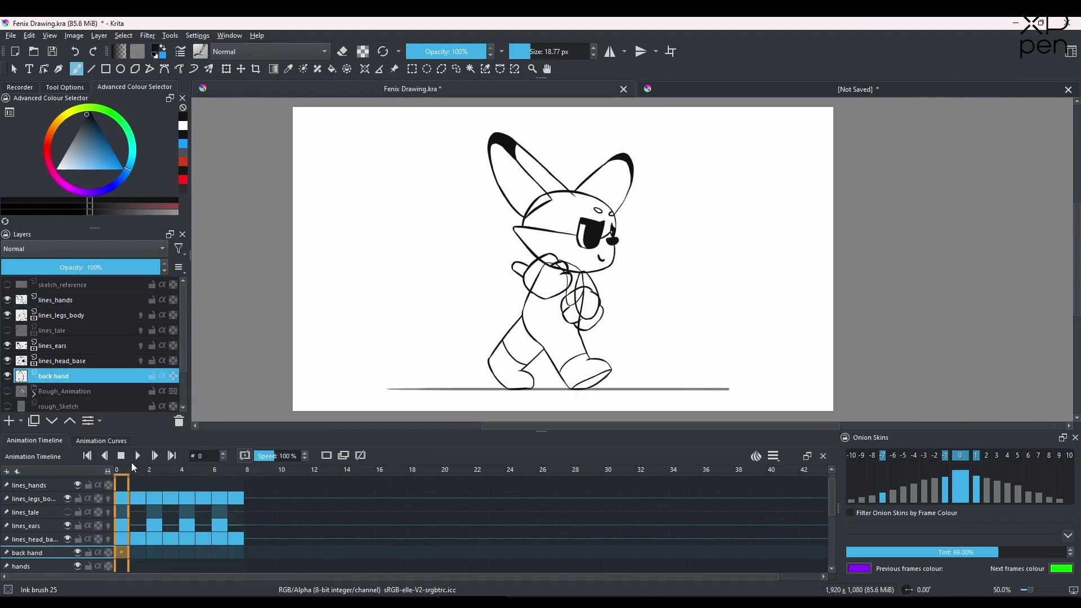
pyautogui.click(137, 455)
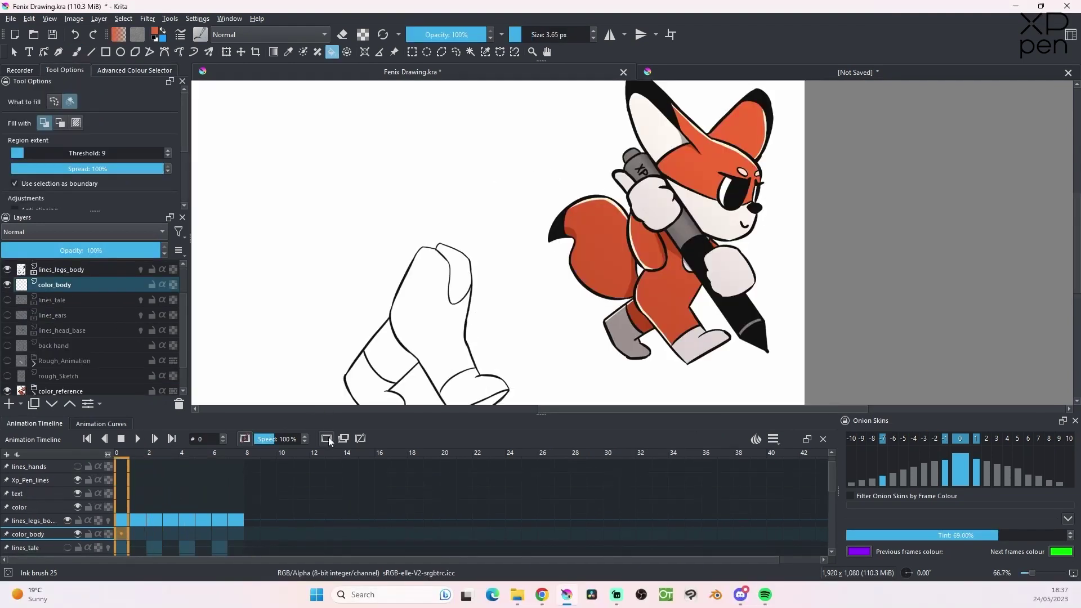
# Fill the fox's body with orange in frames 0 to 3 of the color_body layer, using a separate keyframe for each.
pyautogui.scroll(1, 442, 380)
pyautogui.click(469, 322)
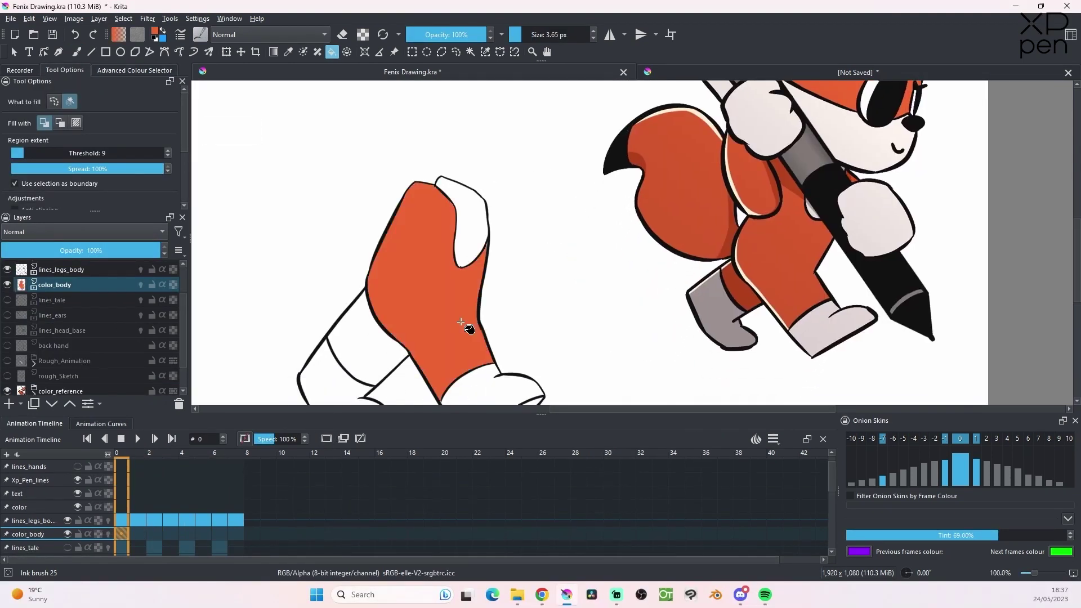
pyautogui.scroll(-2, 485, 312)
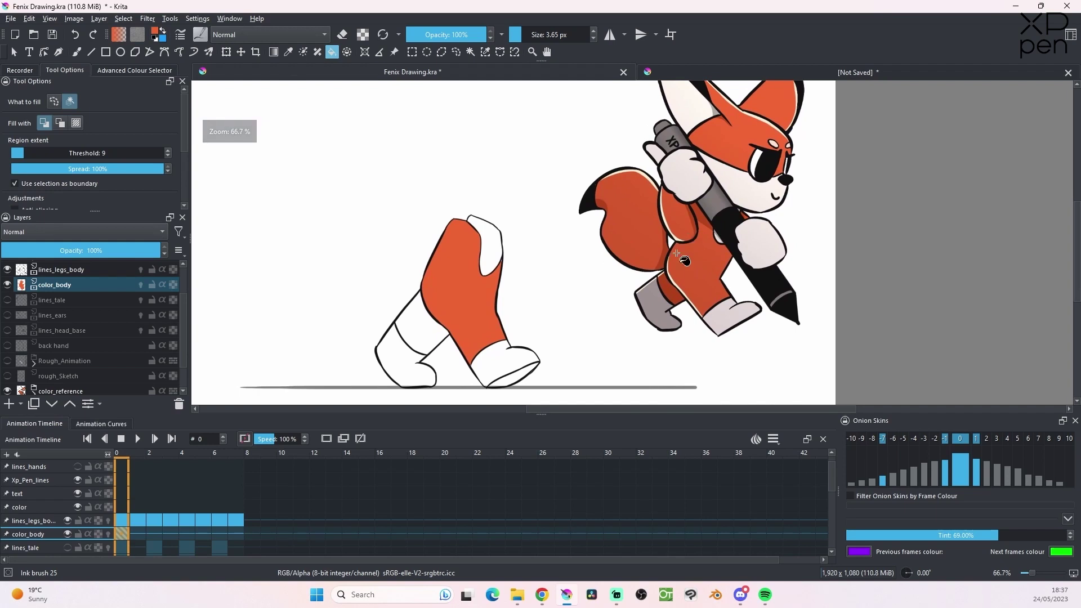
pyautogui.click(143, 539)
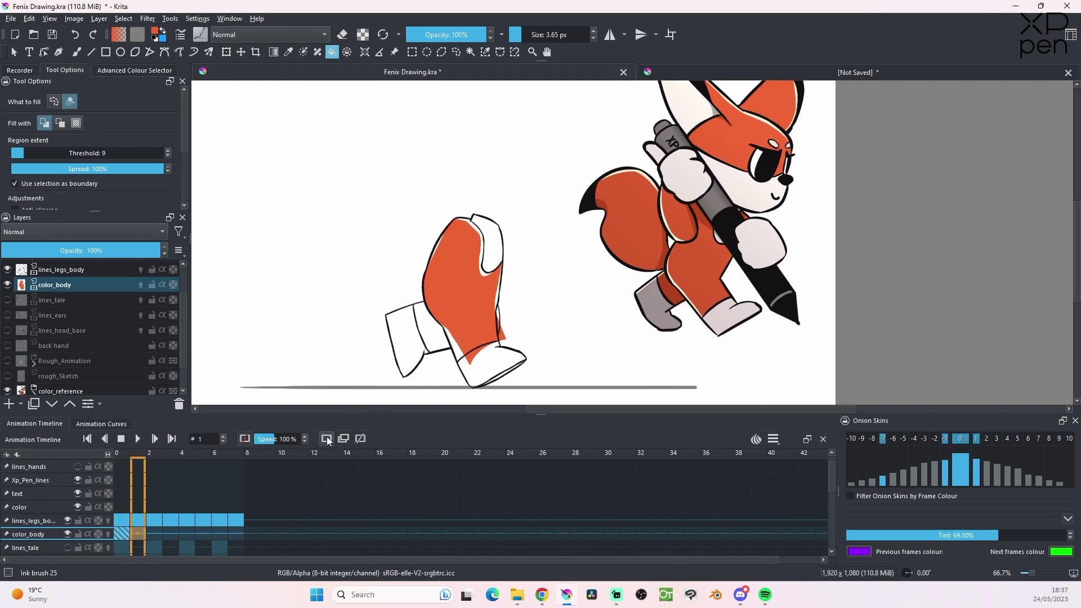
pyautogui.click(462, 307)
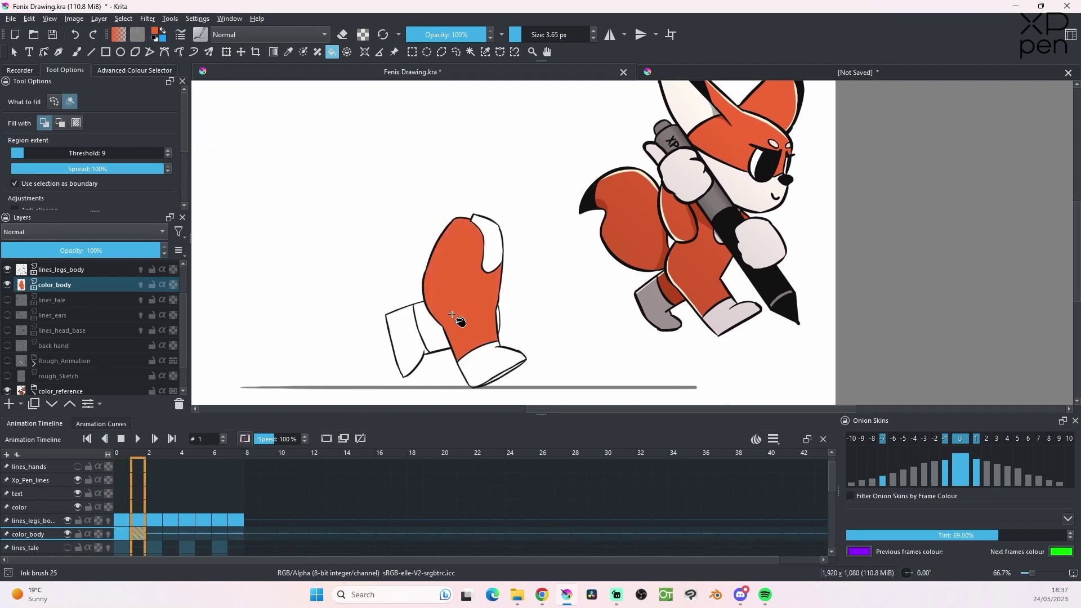
pyautogui.click(152, 535)
pyautogui.click(469, 281)
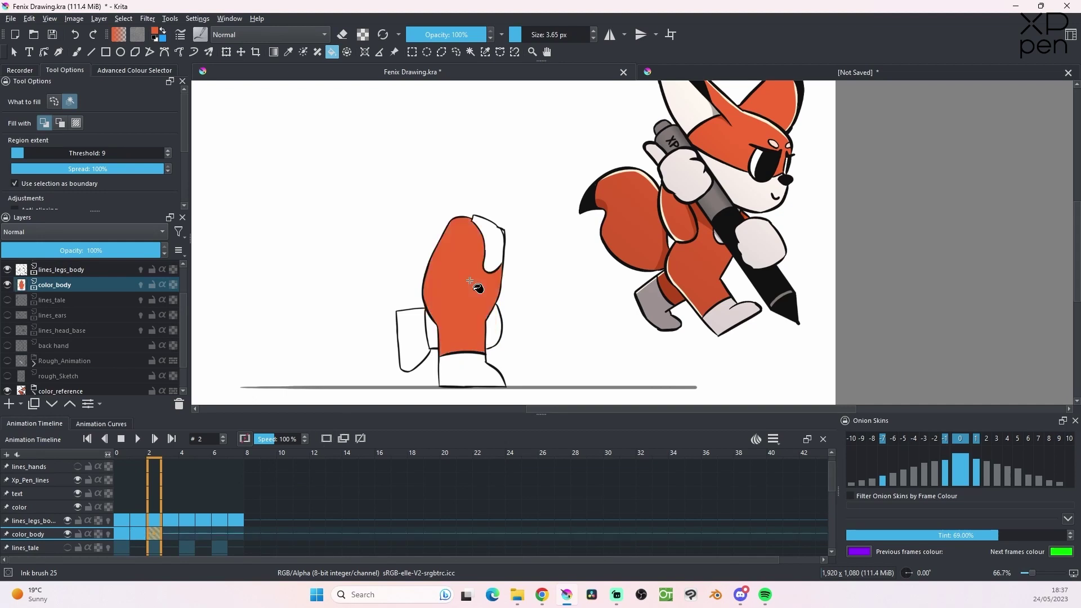
pyautogui.click(170, 534)
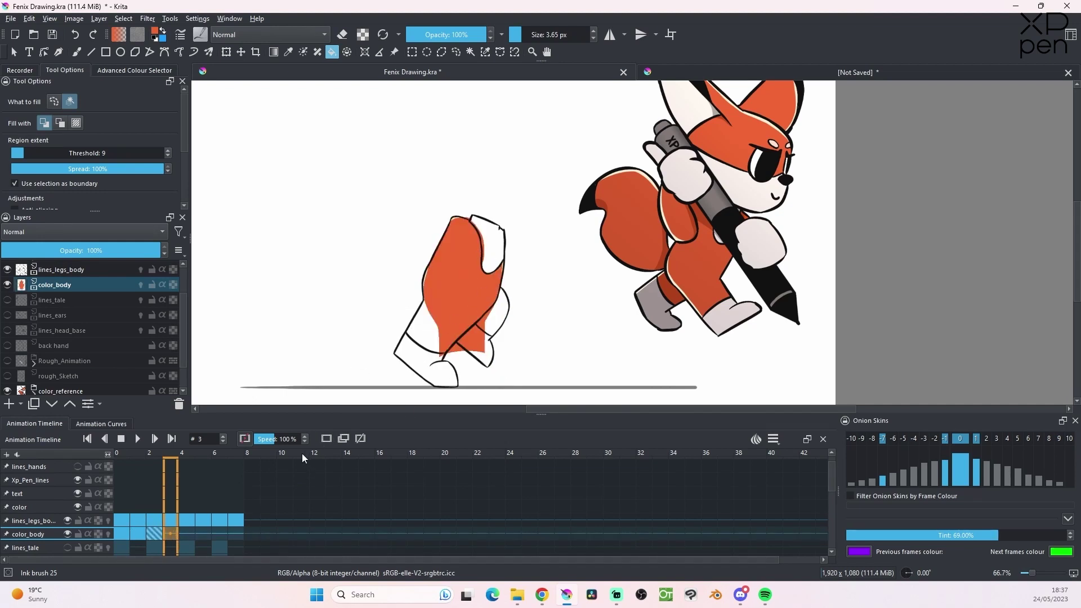
pyautogui.click(481, 299)
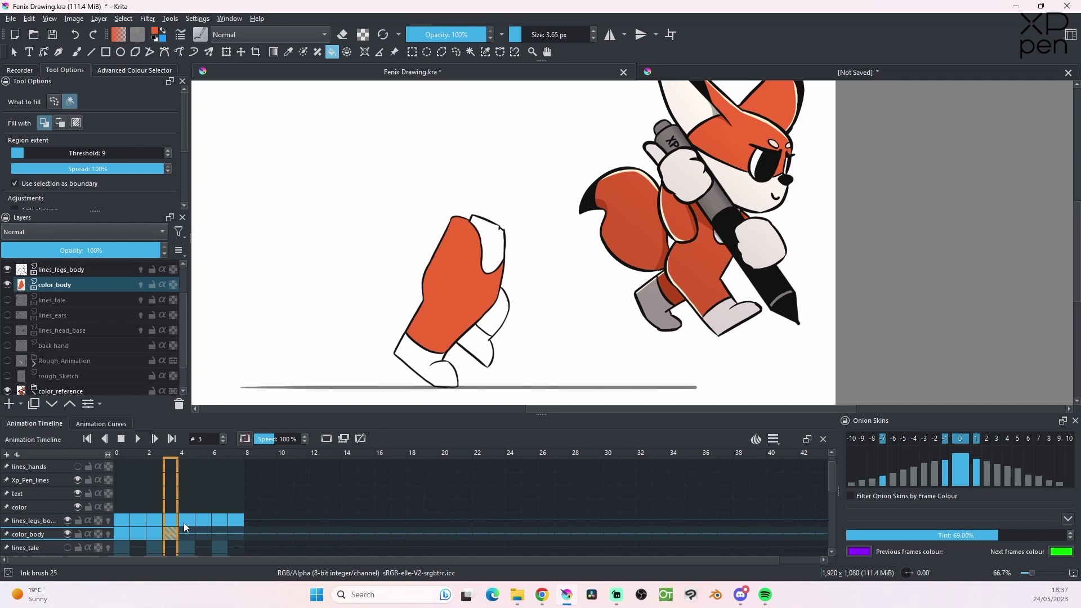